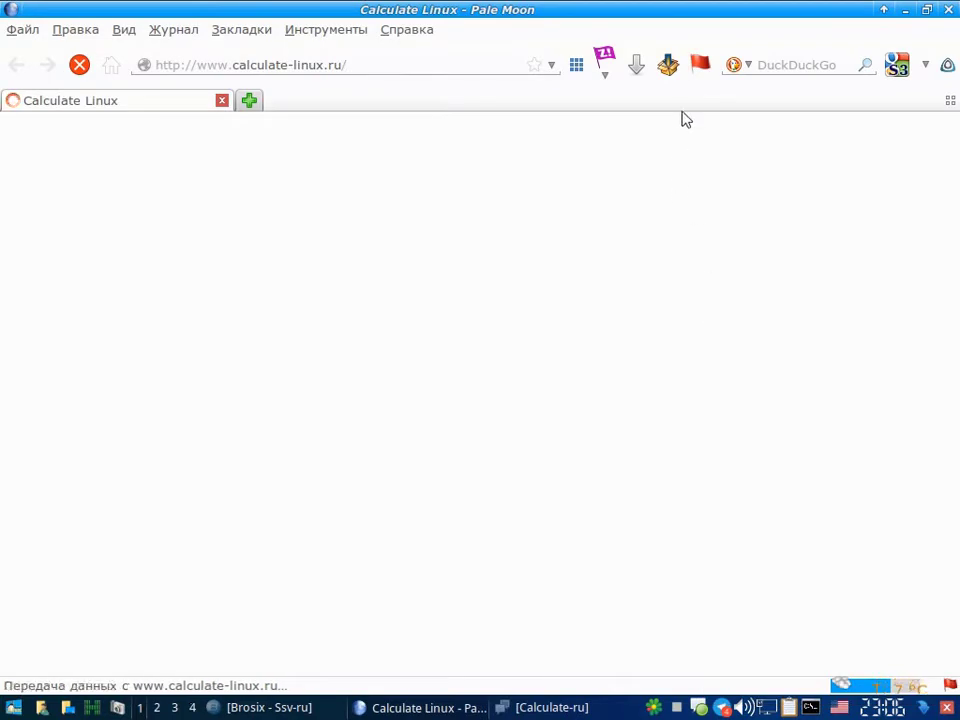
# Step: Allow all blocked requests on the Calculate Linux page, close its tab and minimize Pale Moon
pyautogui.click(700, 64)
pyautogui.click(631, 177)
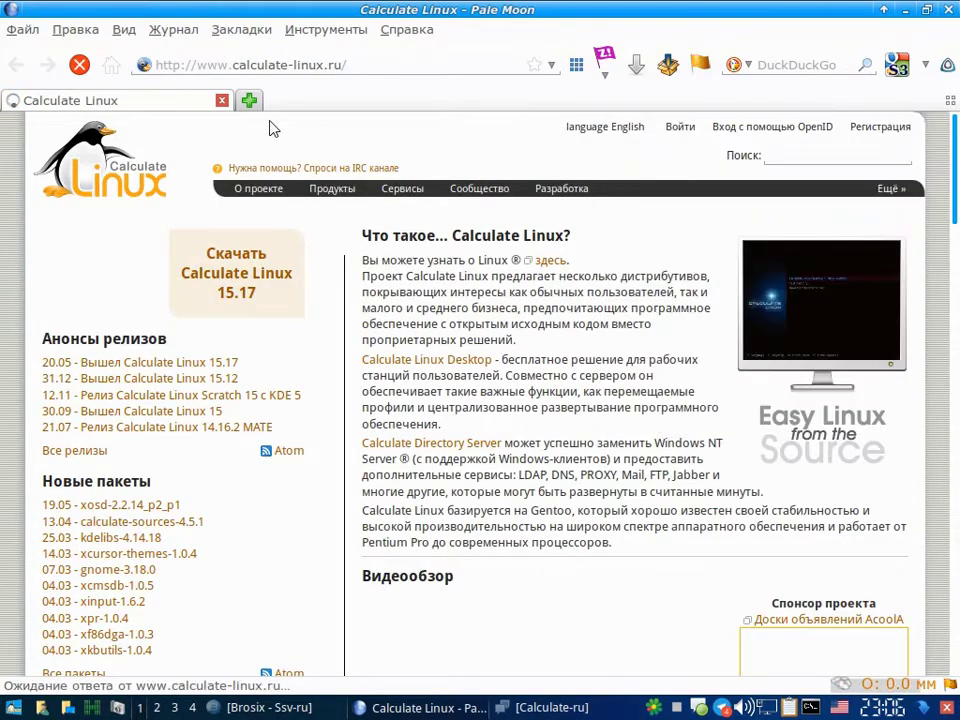
pyautogui.click(249, 100)
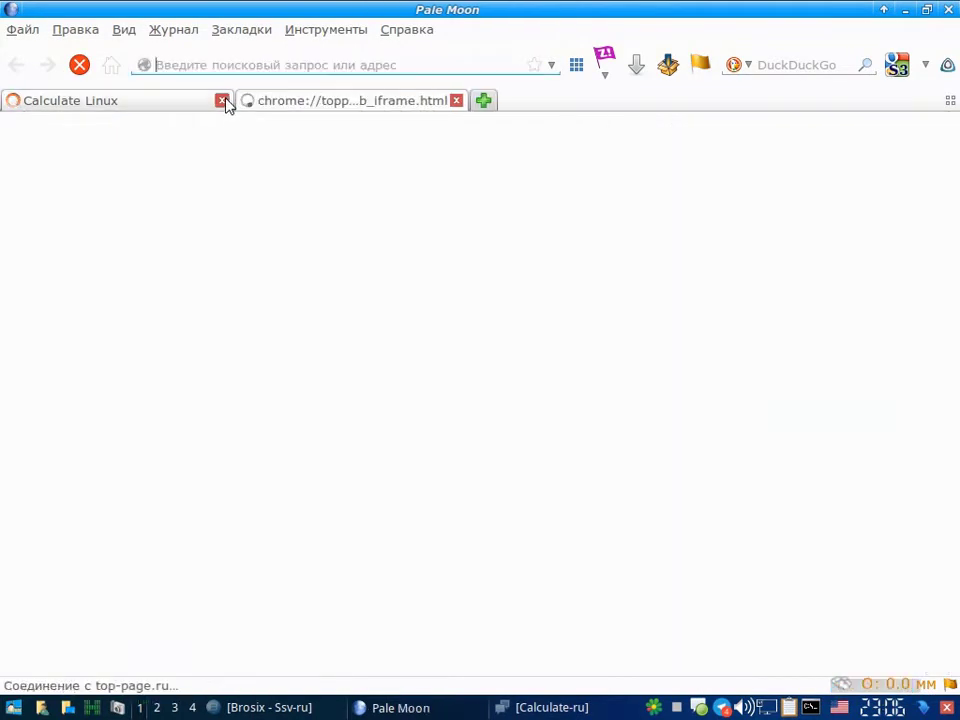
pyautogui.click(399, 707)
# Step: Run eix krita in the drop-down terminal, then clear and hide it
pyautogui.click(811, 708)
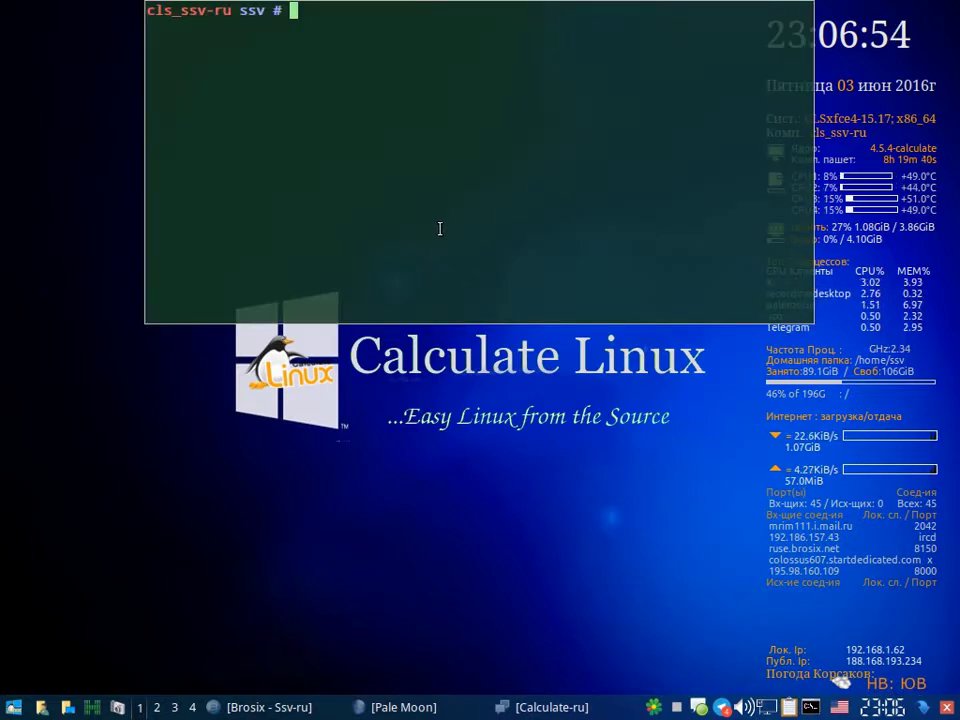
pyautogui.write('ei')
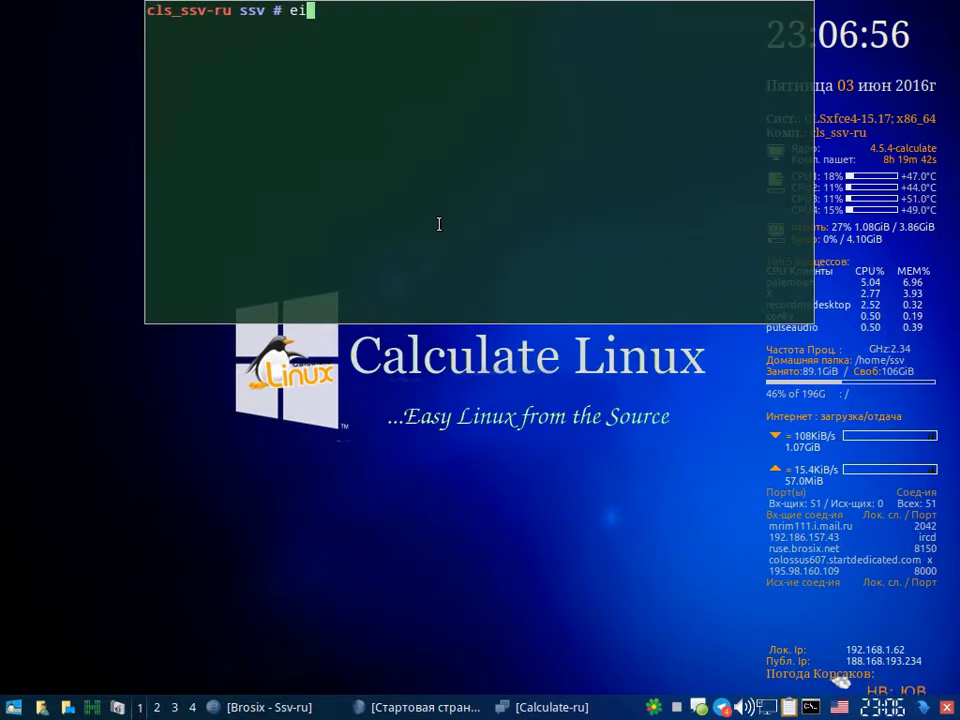
pyautogui.write('x krita')
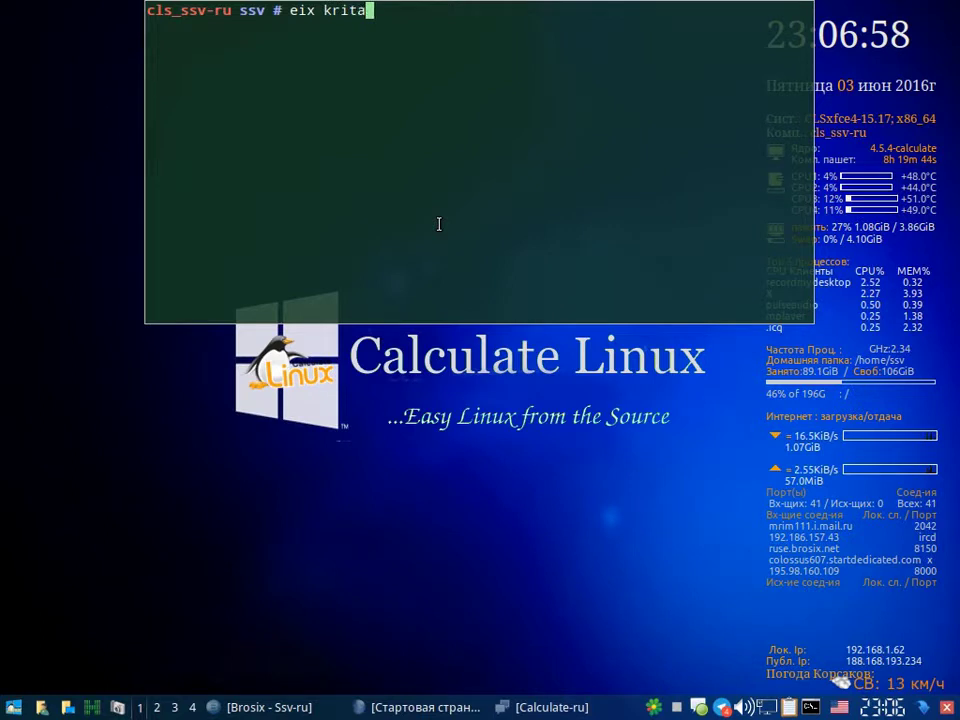
pyautogui.press('Return')
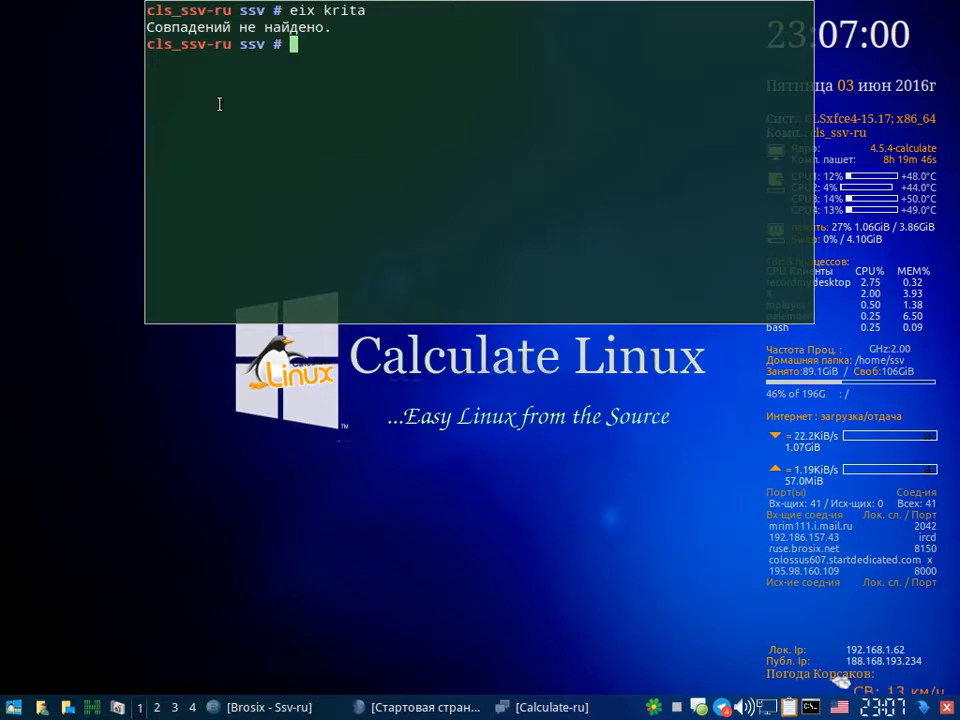
pyautogui.doubleClick(348, 10)
pyautogui.click(381, 58)
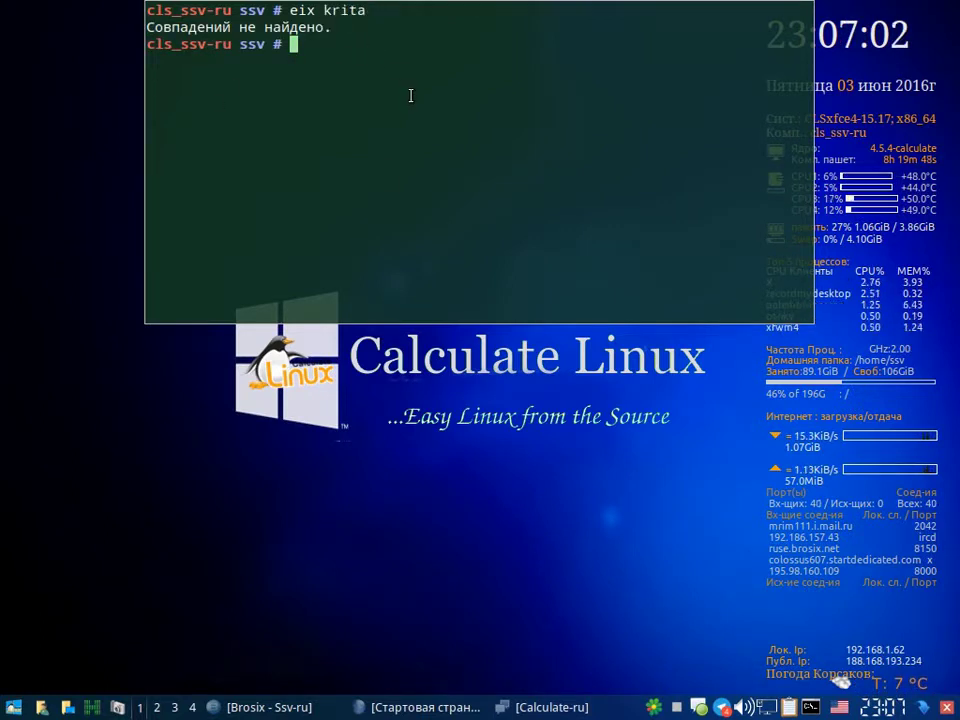
pyautogui.hotkey('ctrl', 'l')
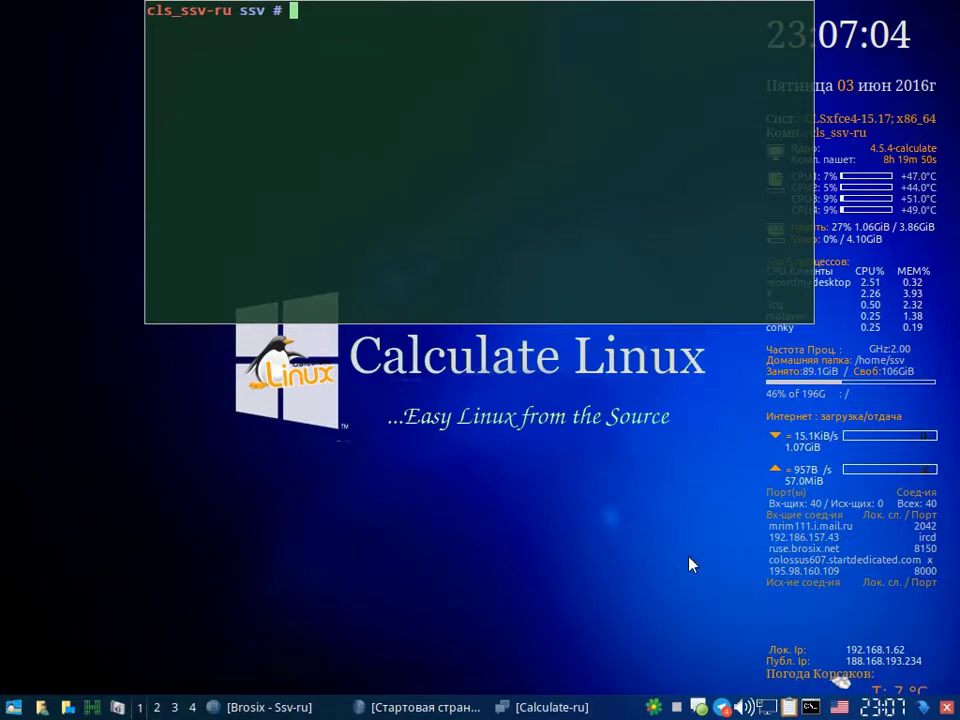
pyautogui.press('F12')
# Step: Restore Pale Moon and open the zugaina.org bookmark
pyautogui.click(415, 707)
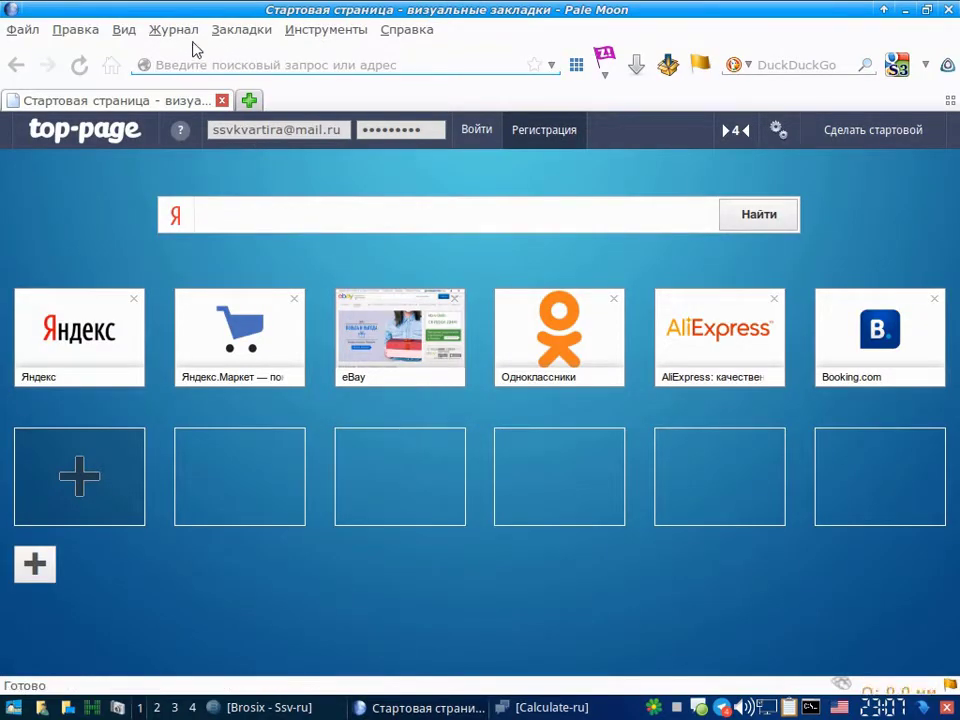
pyautogui.click(238, 32)
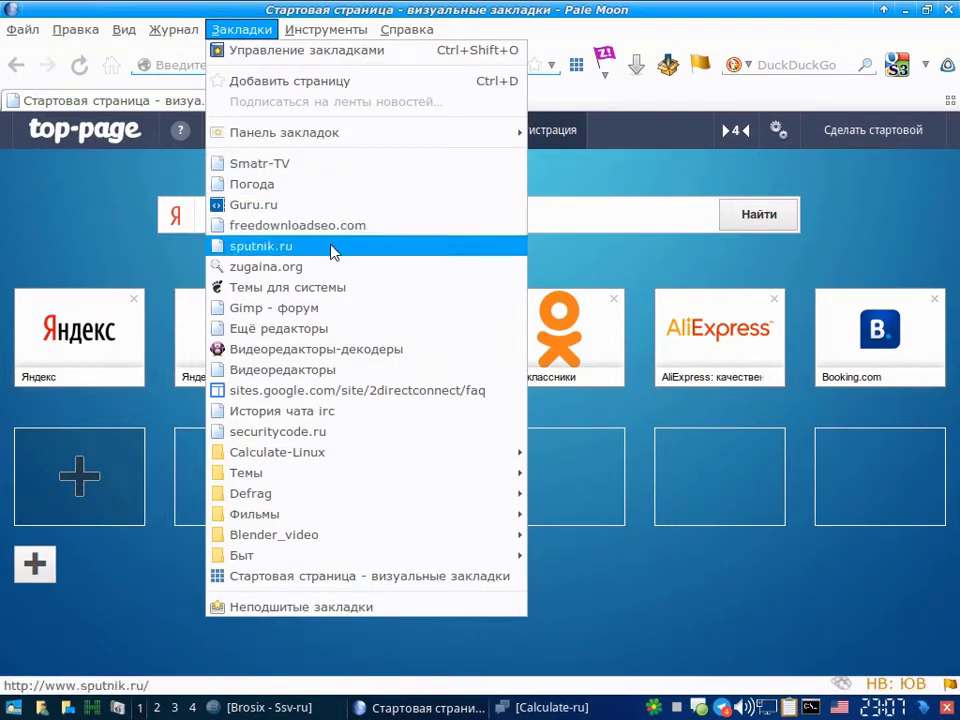
pyautogui.click(326, 268)
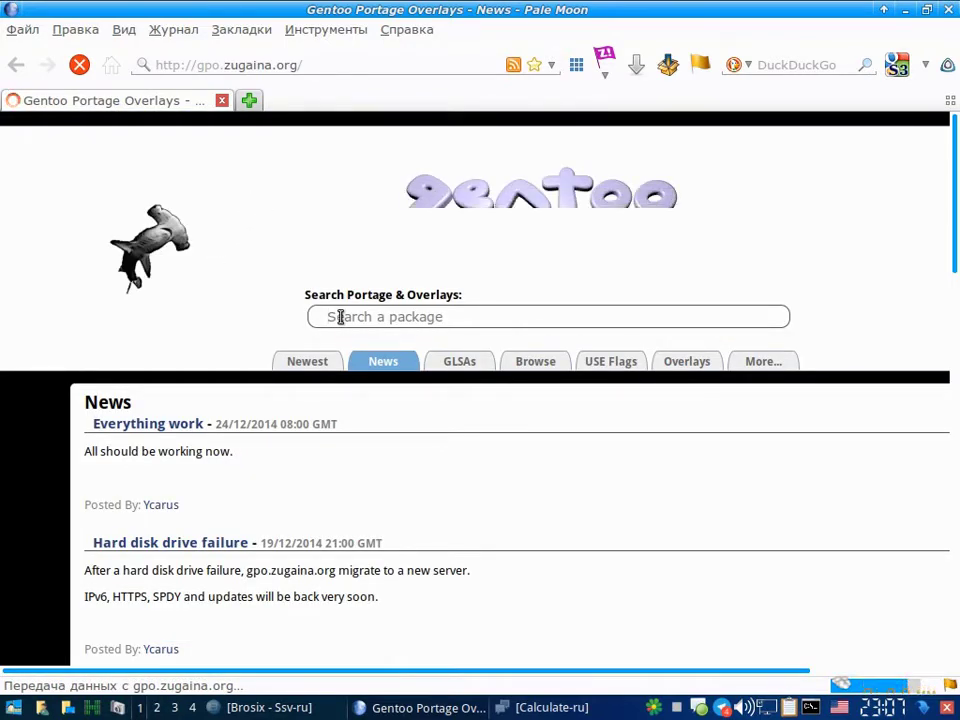
# Step: Search zugaina for krita and open the media-gfx/krita package page
pyautogui.click(340, 316)
pyautogui.write('krita')
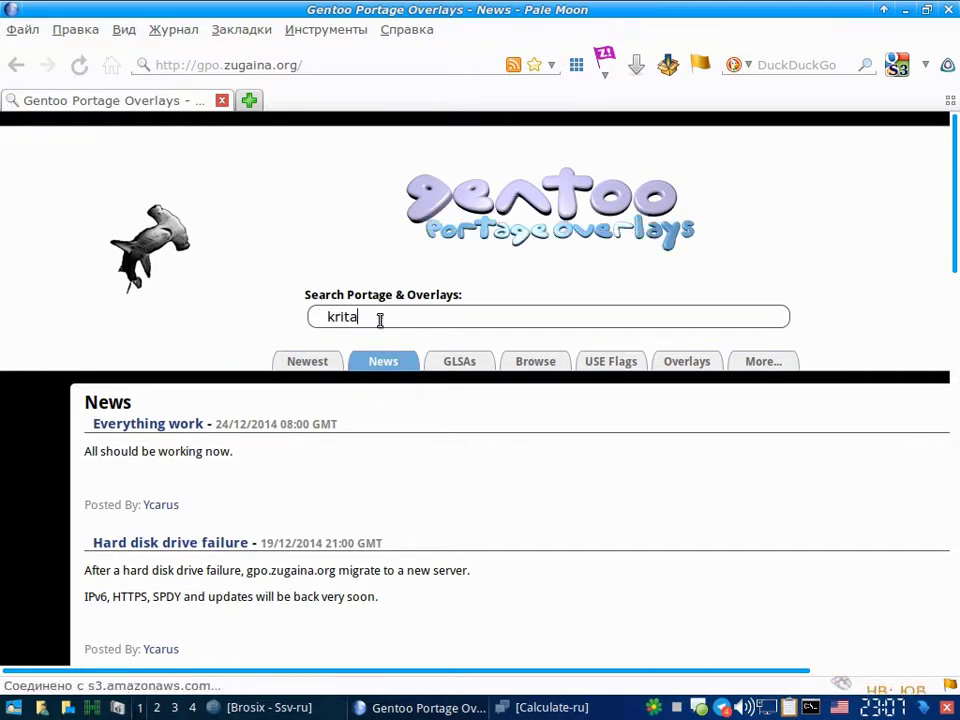
pyautogui.press('Return')
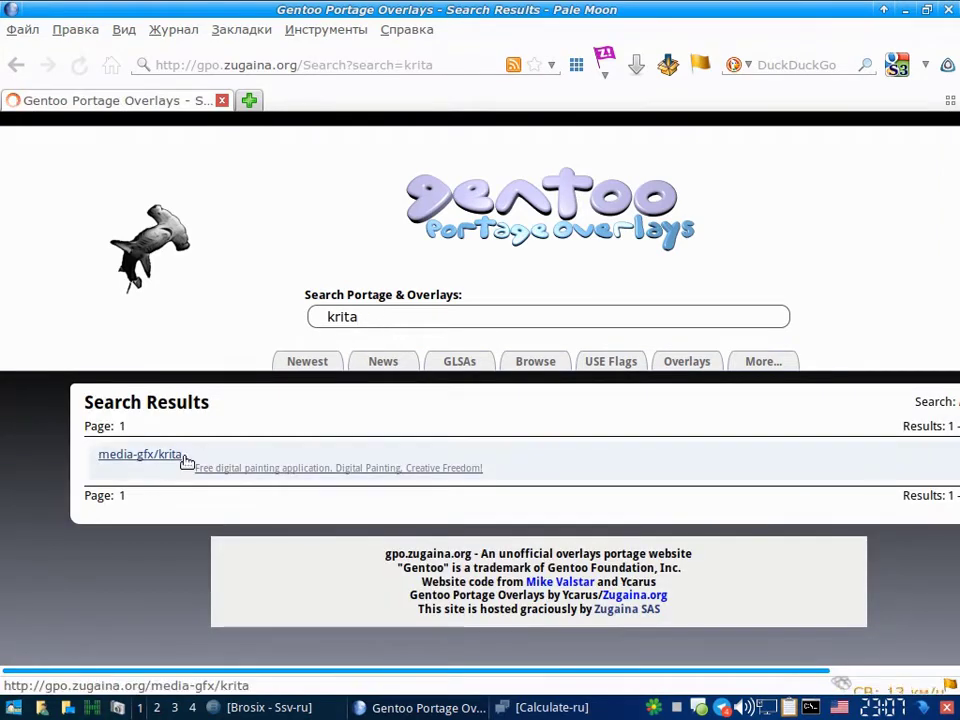
pyautogui.click(185, 460)
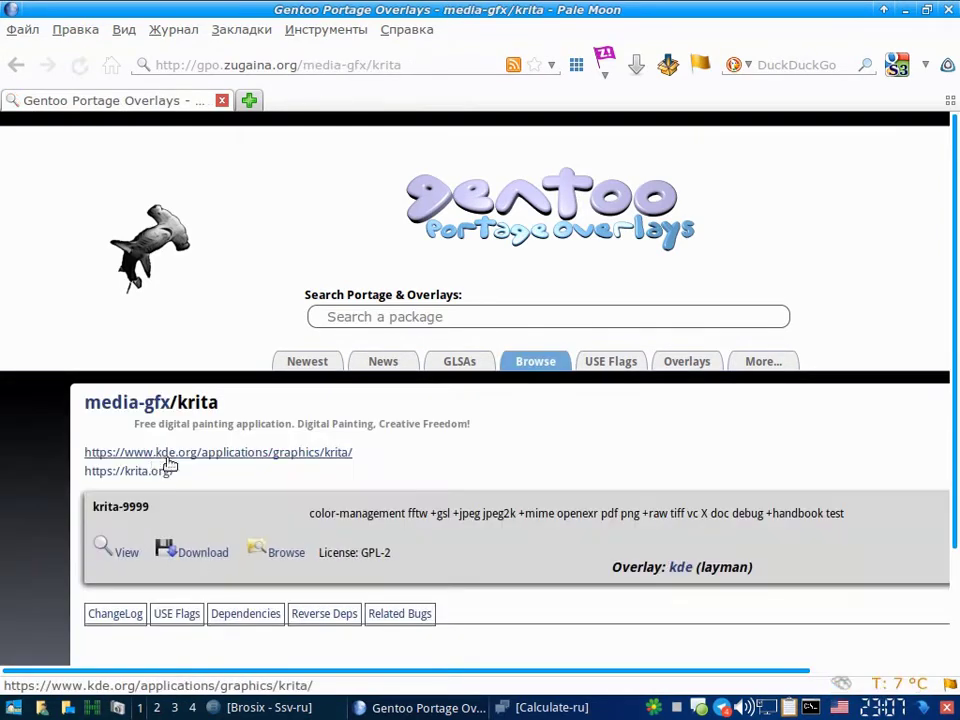
pyautogui.scroll(-3, 290, 509)
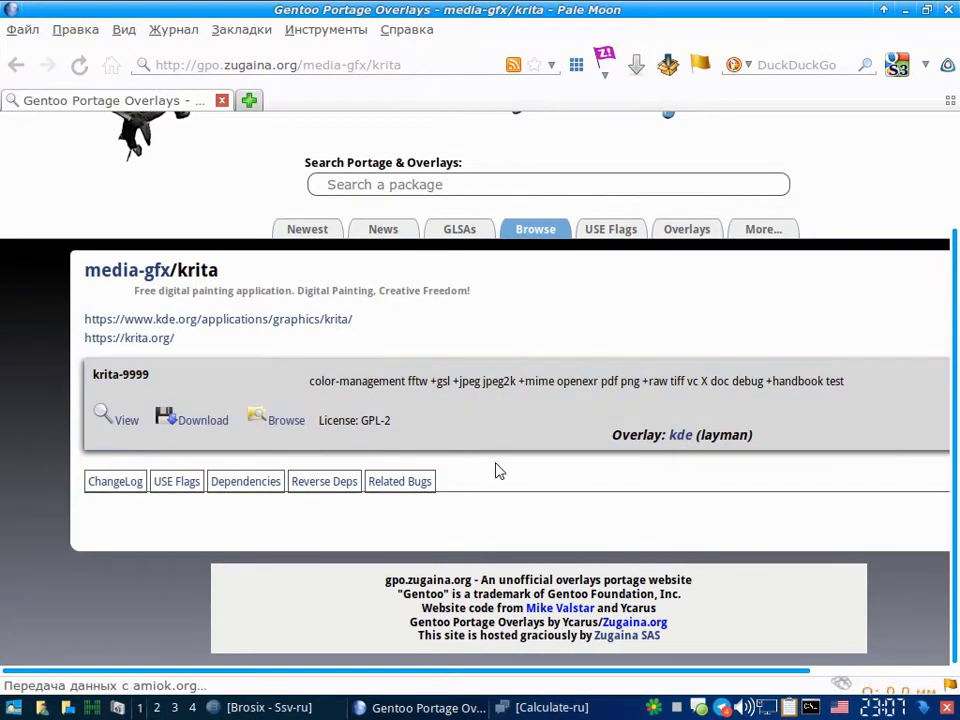
# Step: Replace the Gentoo Portage Overlays tab with a fresh tab and web-search krita
pyautogui.click(250, 100)
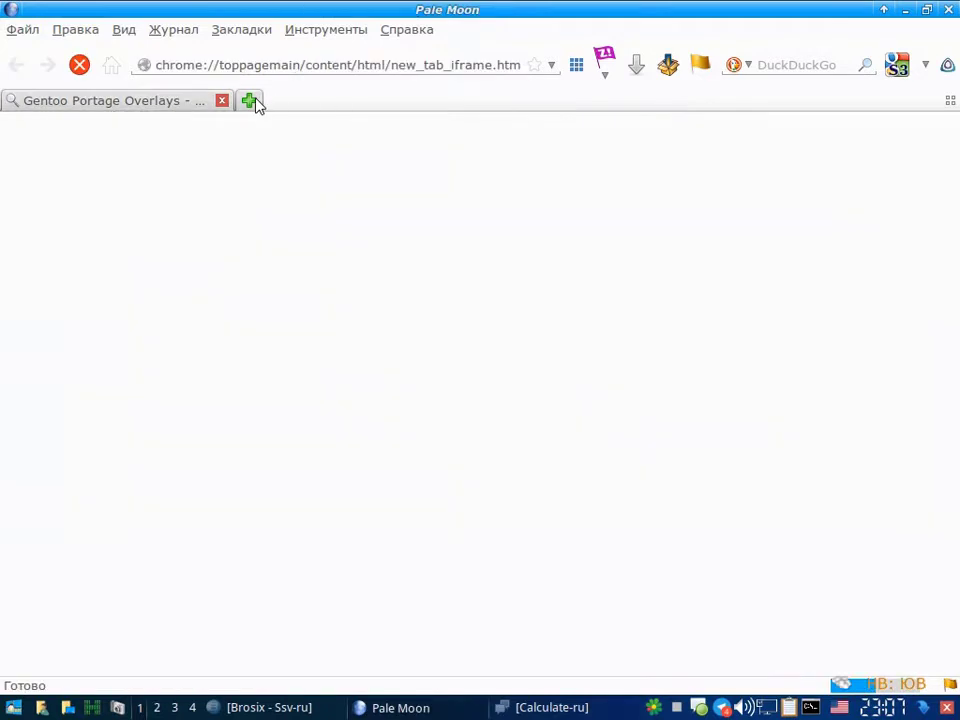
pyautogui.click(221, 100)
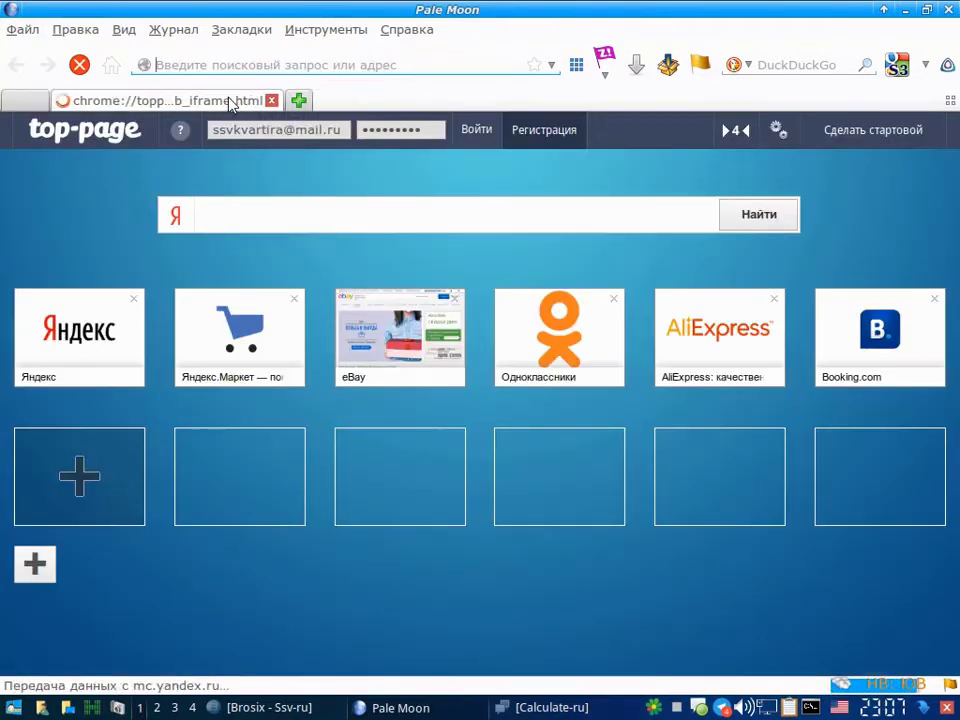
pyautogui.click(253, 220)
pyautogui.write('krita')
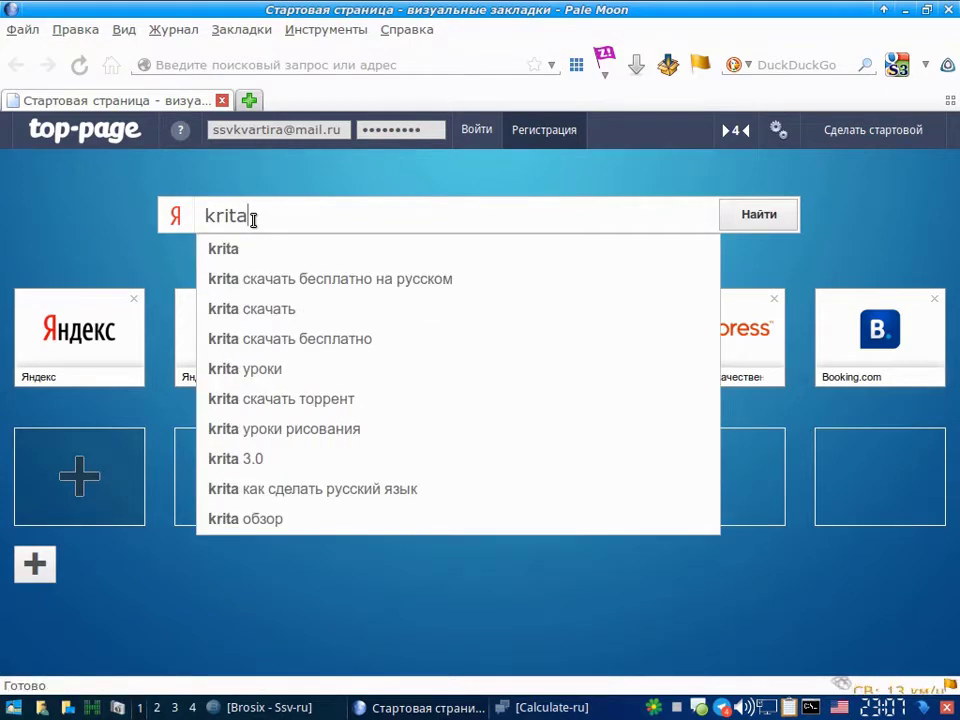
pyautogui.press('Return')
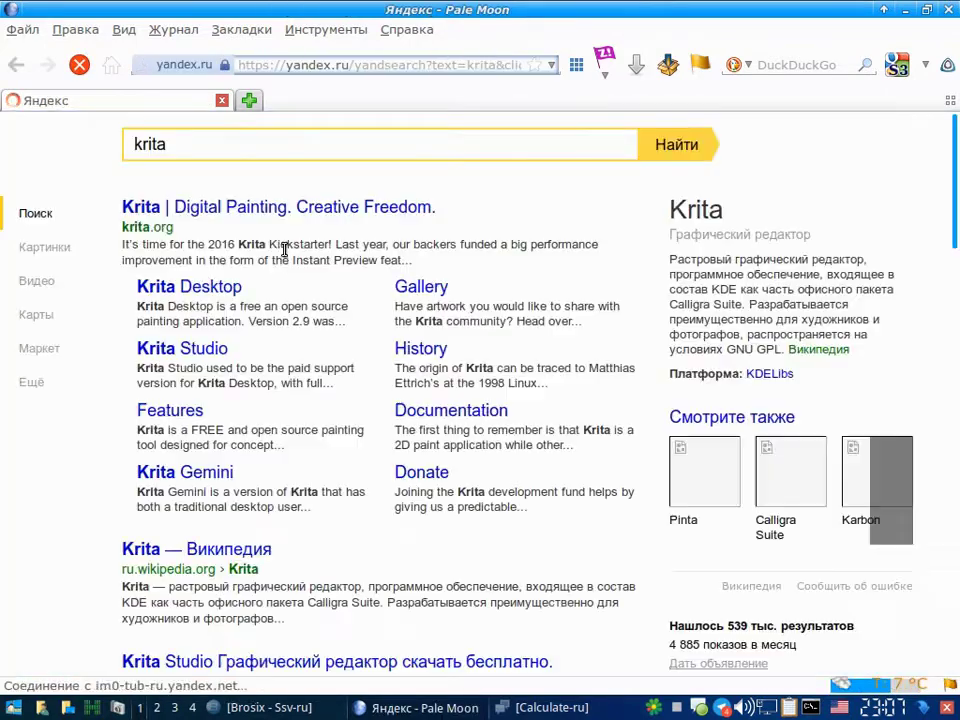
# Step: Open the Krita Desktop page and download the 64-bit AppImage
pyautogui.click(186, 290)
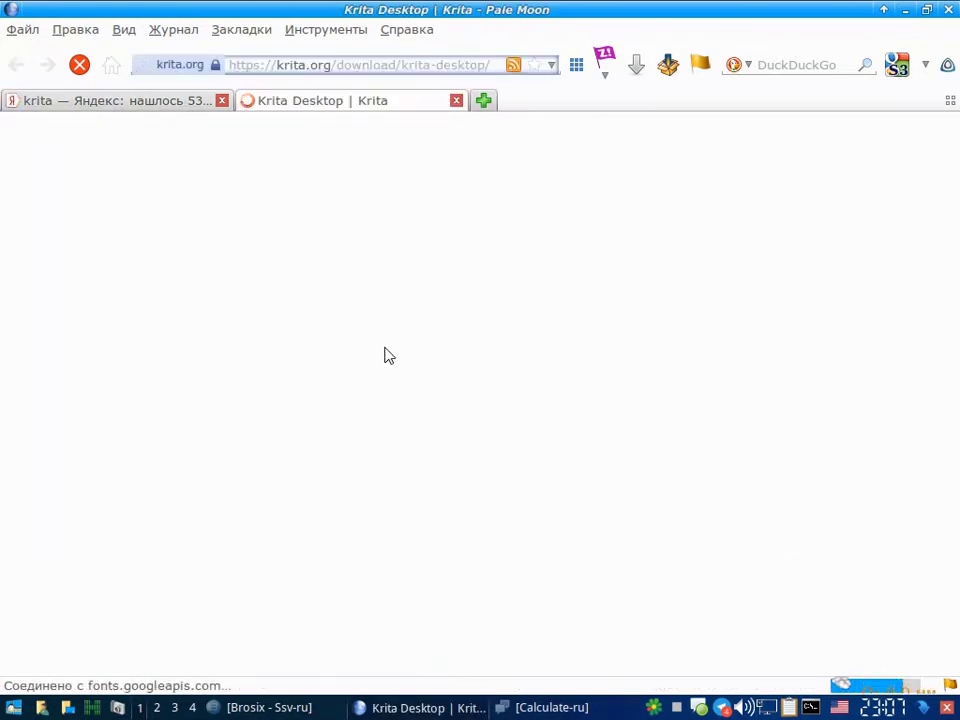
pyautogui.scroll(-3, 420, 410)
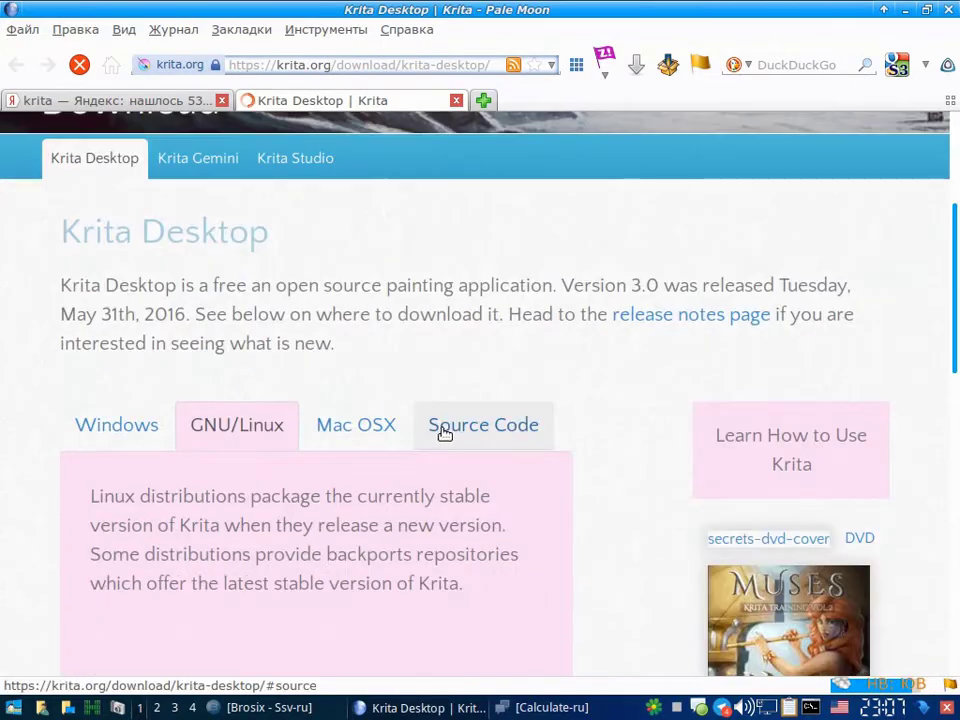
pyautogui.scroll(-4, 431, 435)
pyautogui.scroll(-2, 340, 280)
pyautogui.scroll(-1, 386, 342)
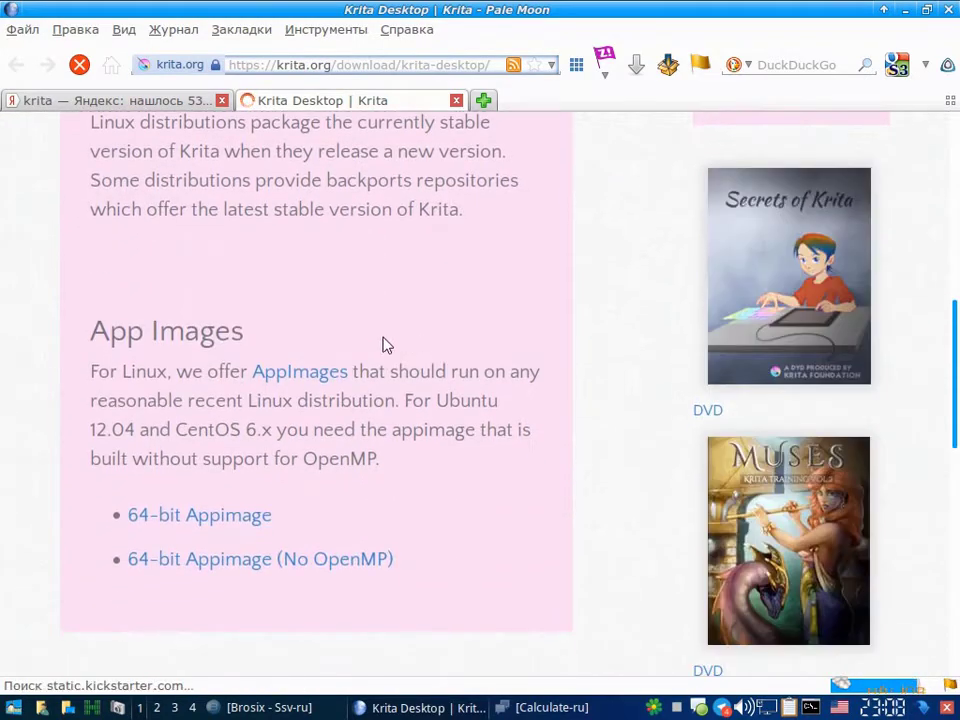
pyautogui.click(258, 515)
pyautogui.scroll(-8, 450, 491)
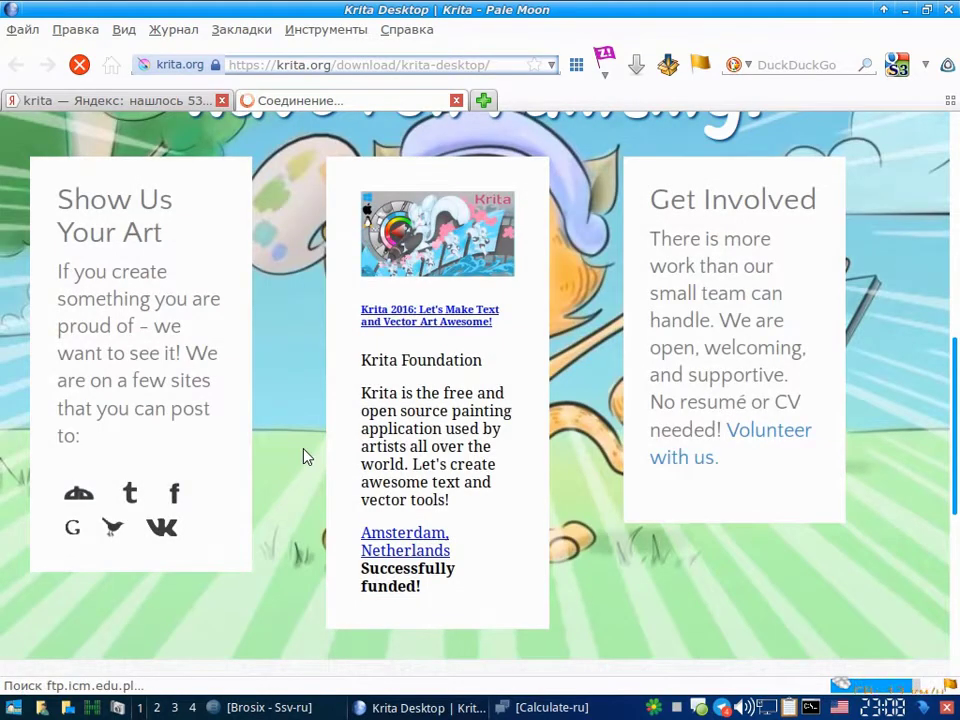
# Step: Start the krita-3.0-x86_64.appimage download in DownThemAll and close the krita.org tab
pyautogui.click(293, 383)
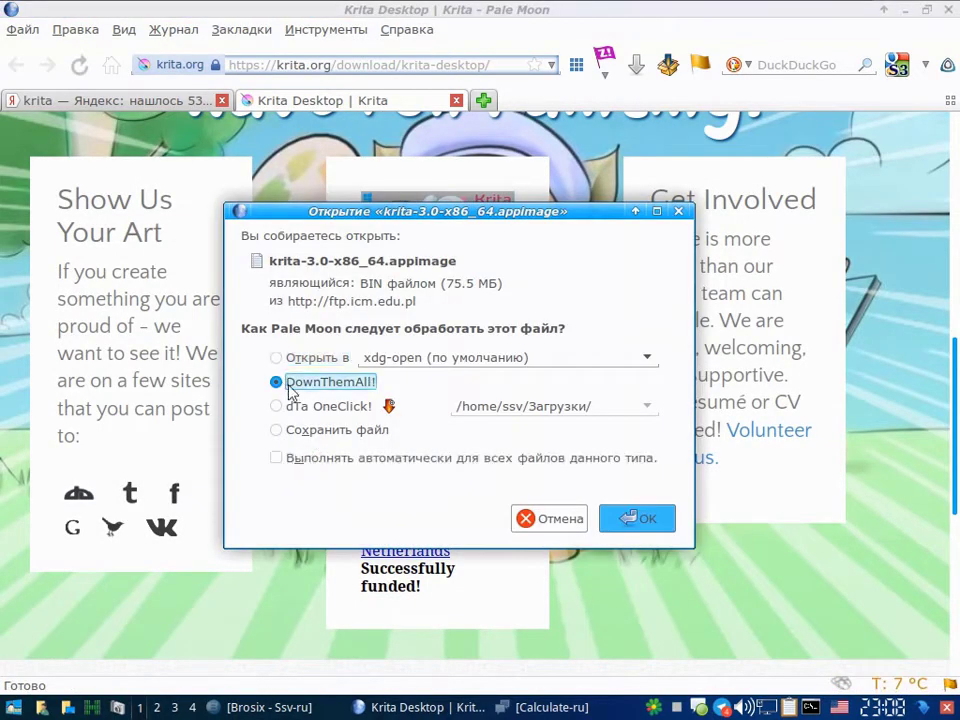
pyautogui.click(630, 517)
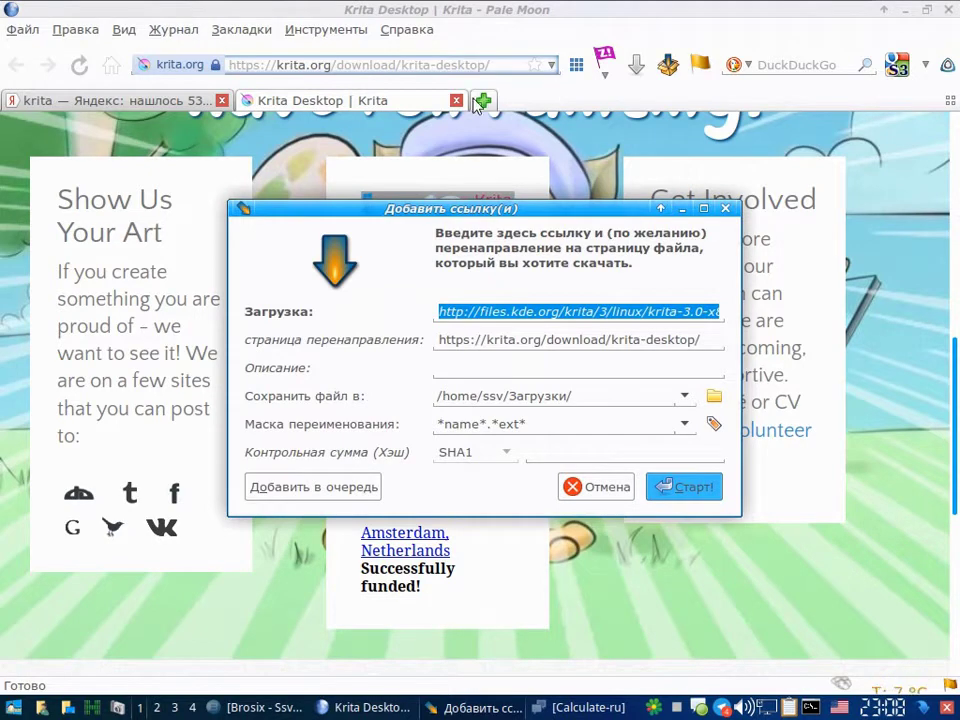
pyautogui.click(680, 488)
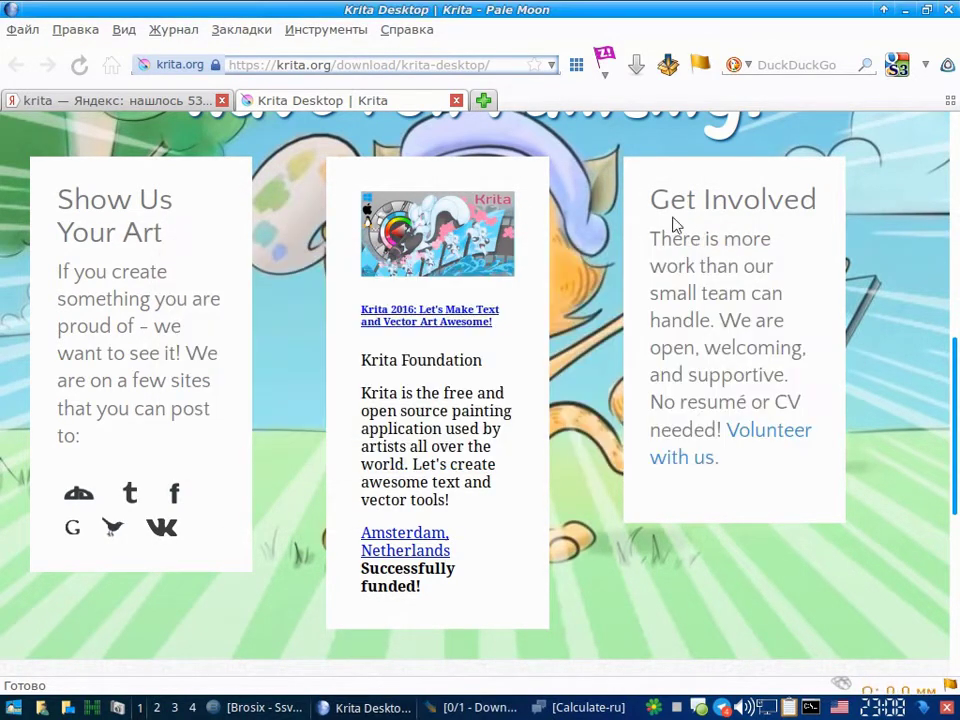
pyautogui.middleClick(398, 100)
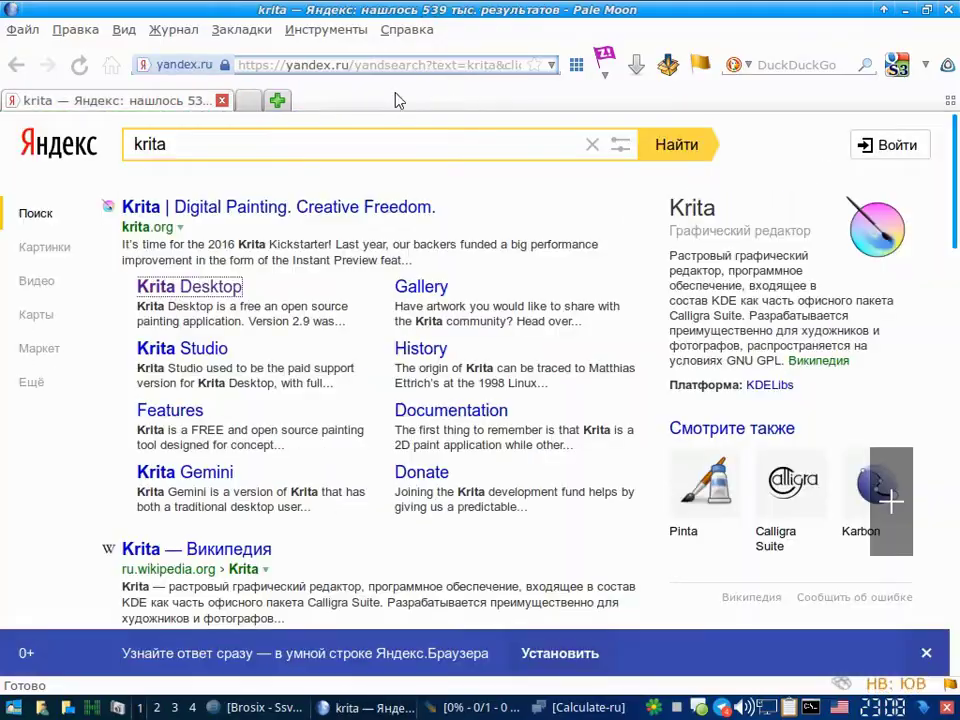
pyautogui.click(223, 101)
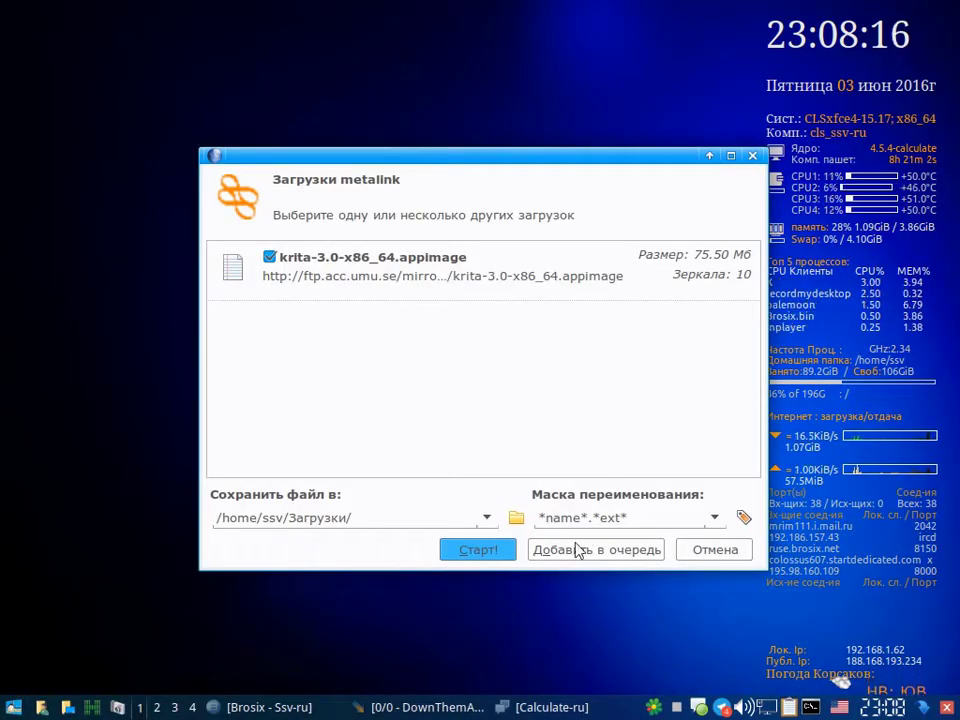
pyautogui.click(496, 550)
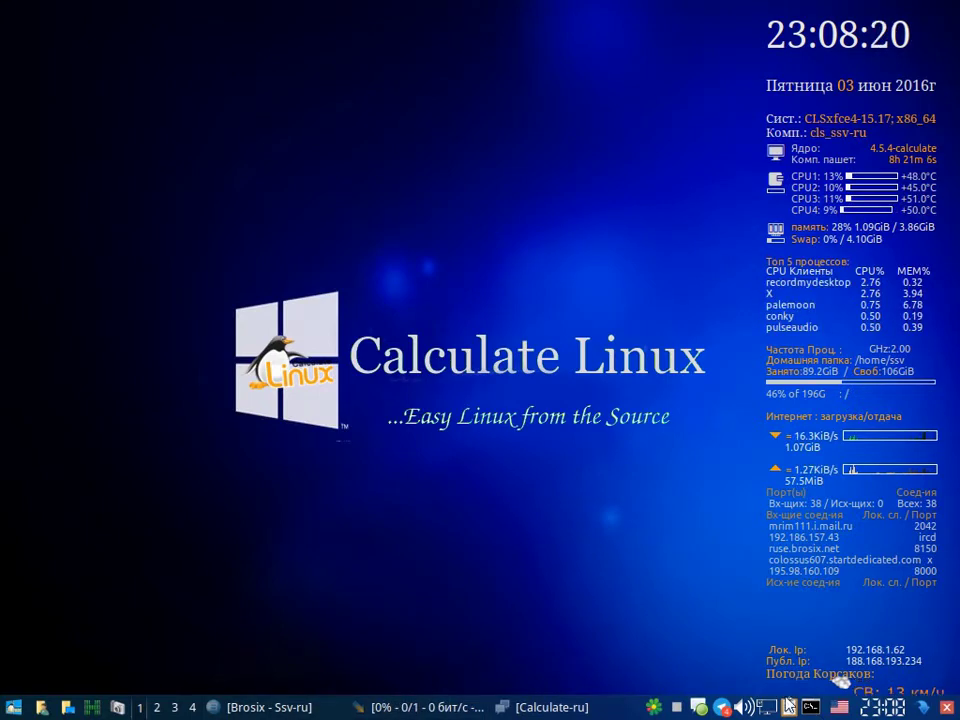
# Step: Open Thunar on the /home/ssv home folder
pyautogui.click(42, 707)
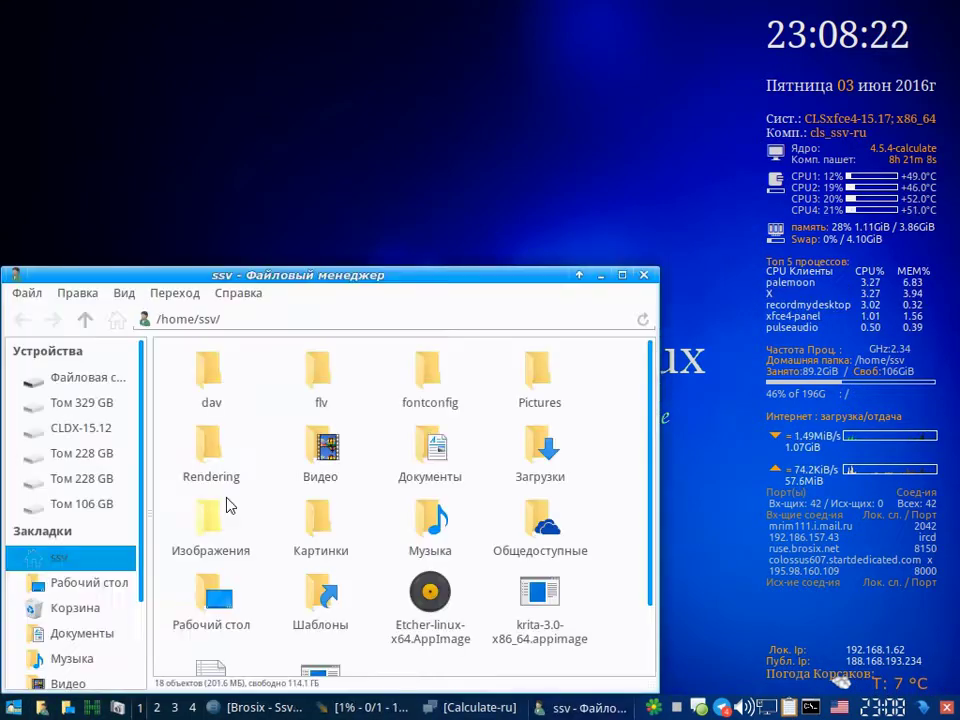
pyautogui.moveTo(478, 244); pyautogui.dragTo(510, 195)
pyautogui.scroll(-2, 628, 407)
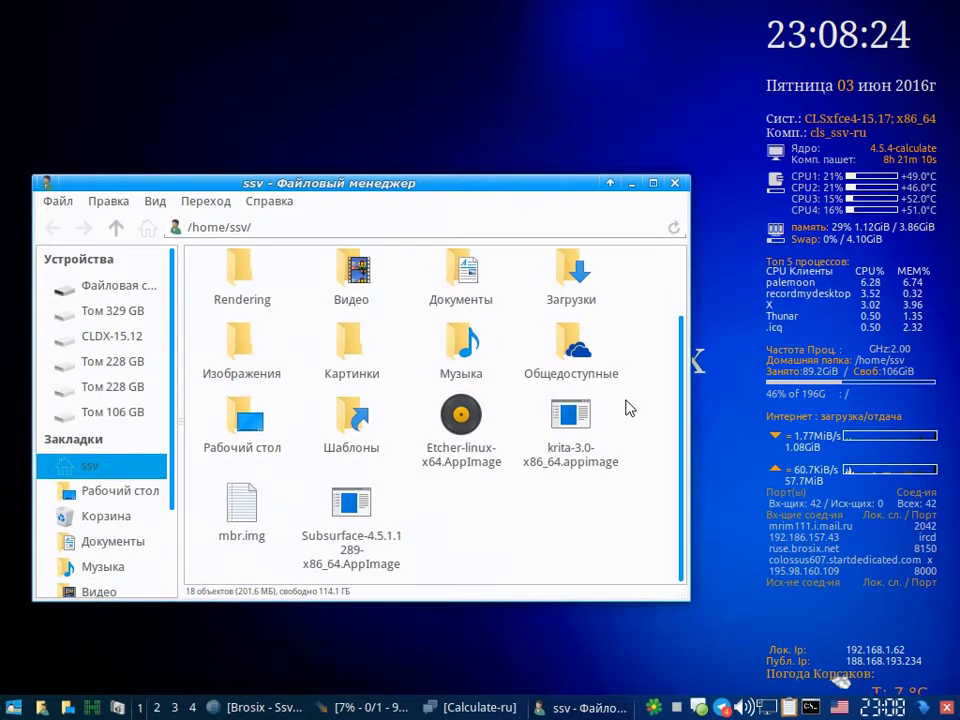
# Step: Mount krita-3.0-x86_64.appimage at /mnt from the terminal, dragging in its path
pyautogui.click(810, 707)
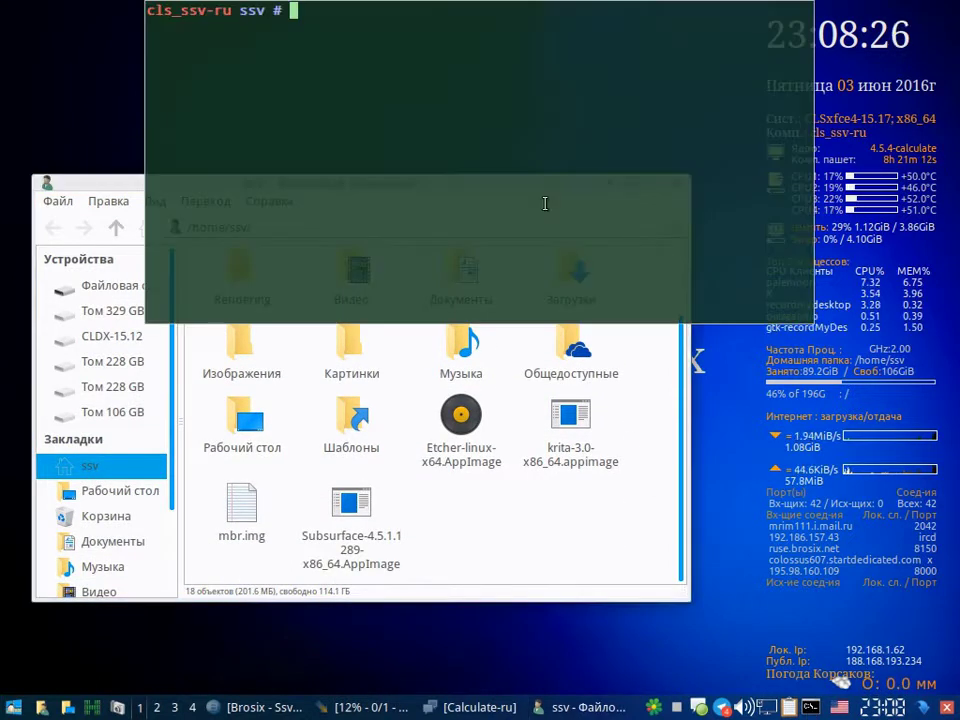
pyautogui.write('mo')
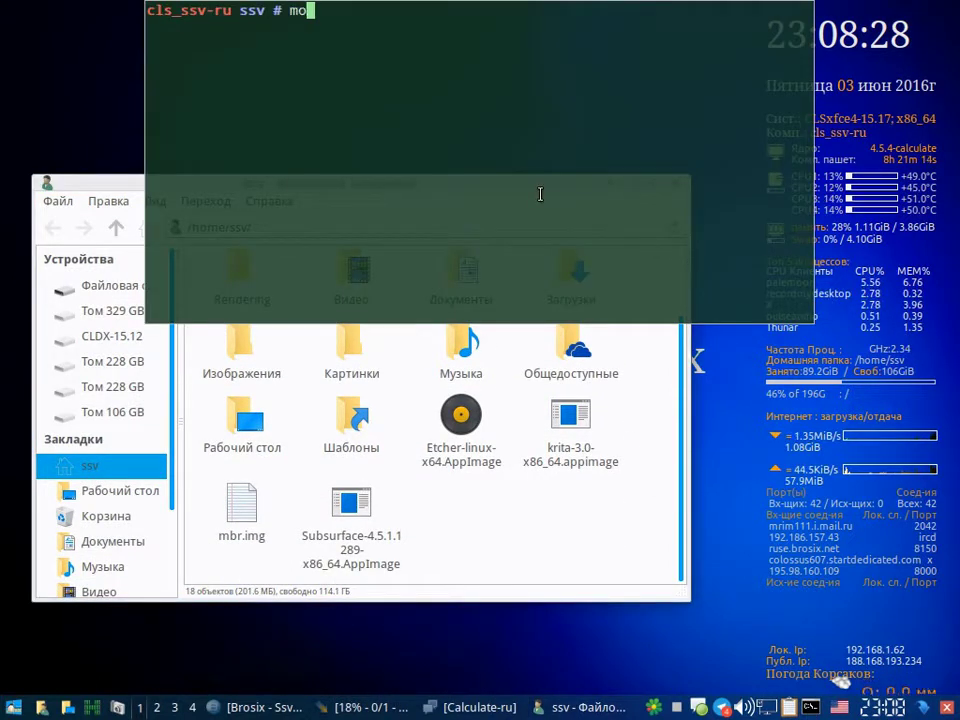
pyautogui.write('unt')
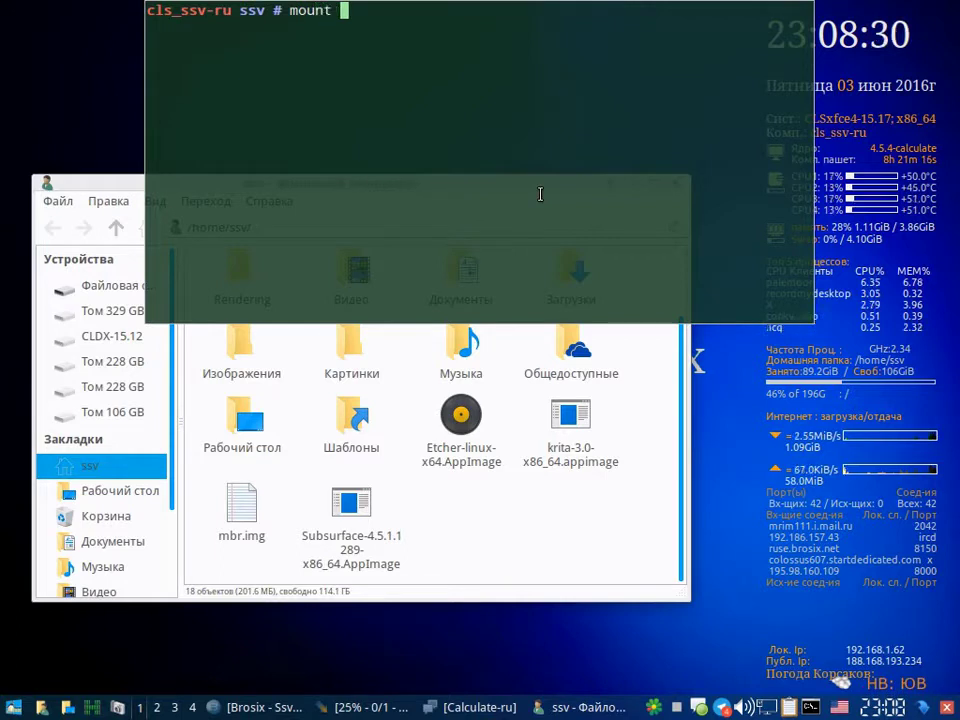
pyautogui.click(439, 519)
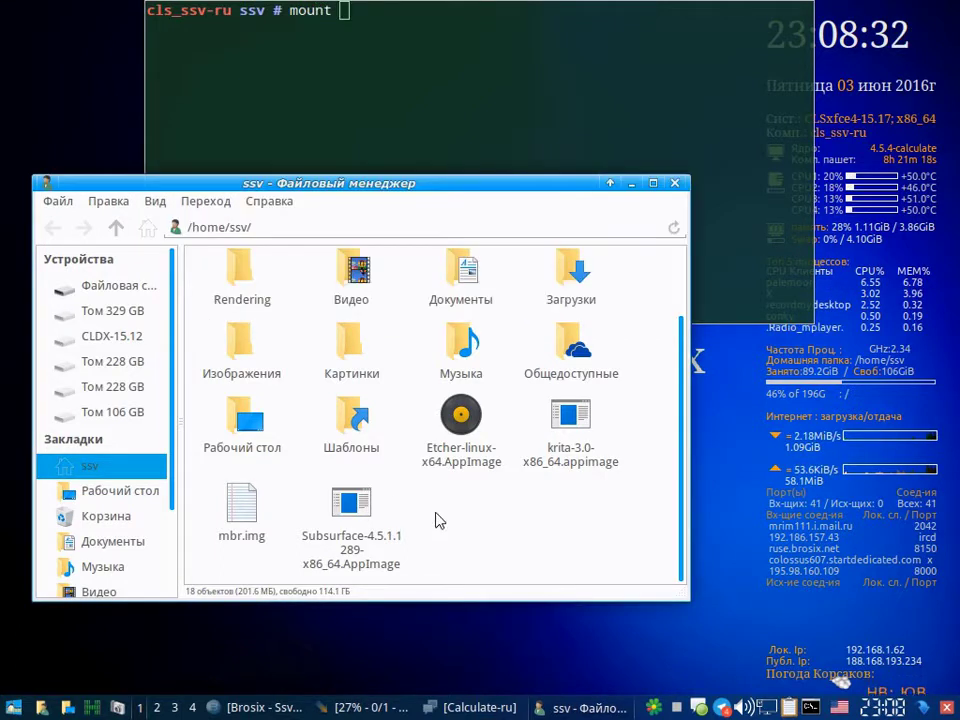
pyautogui.click(570, 430)
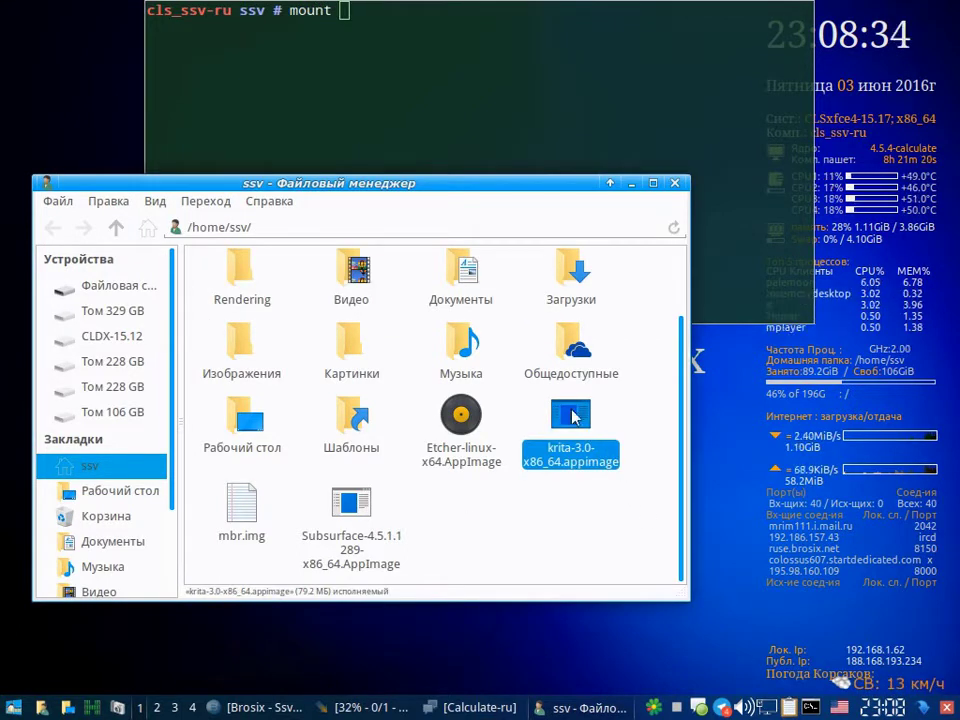
pyautogui.moveTo(570, 420); pyautogui.dragTo(585, 131)
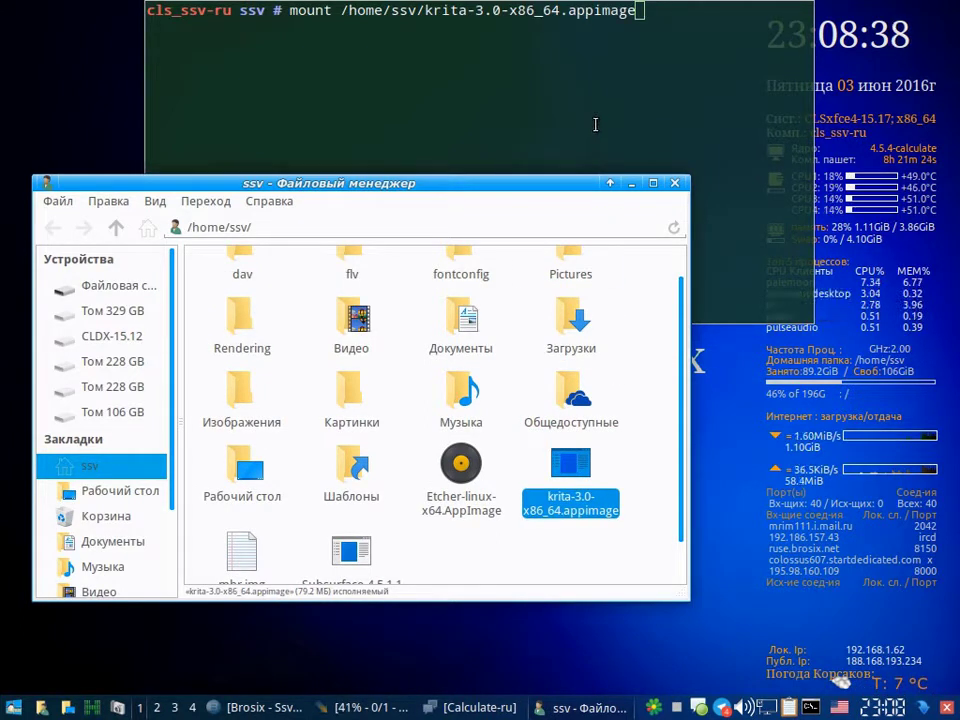
pyautogui.click(651, 100)
pyautogui.write('/')
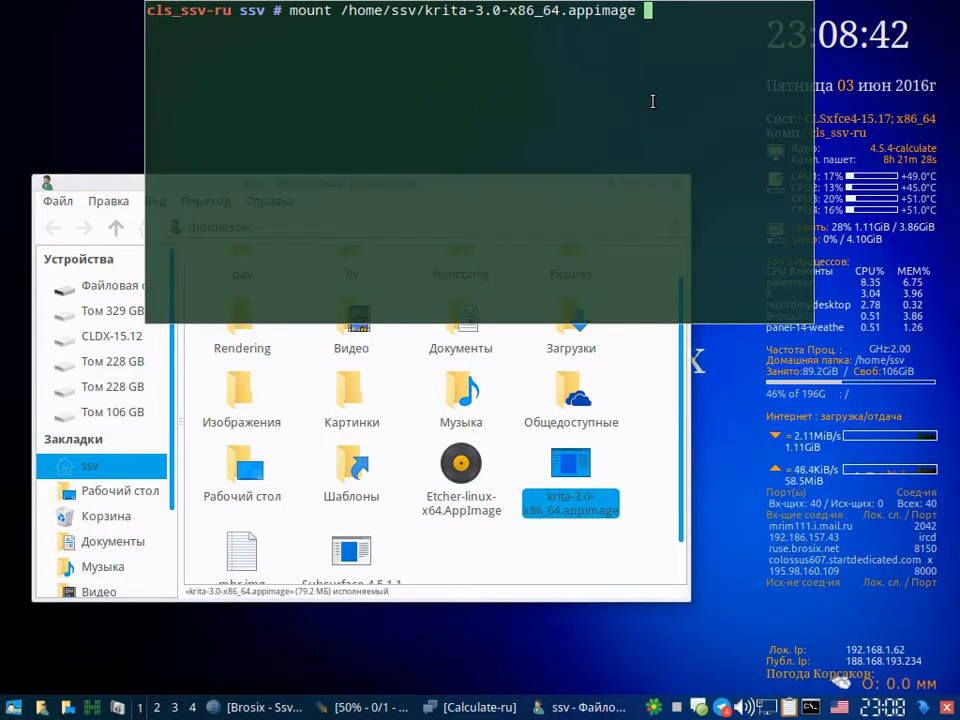
pyautogui.write('m')
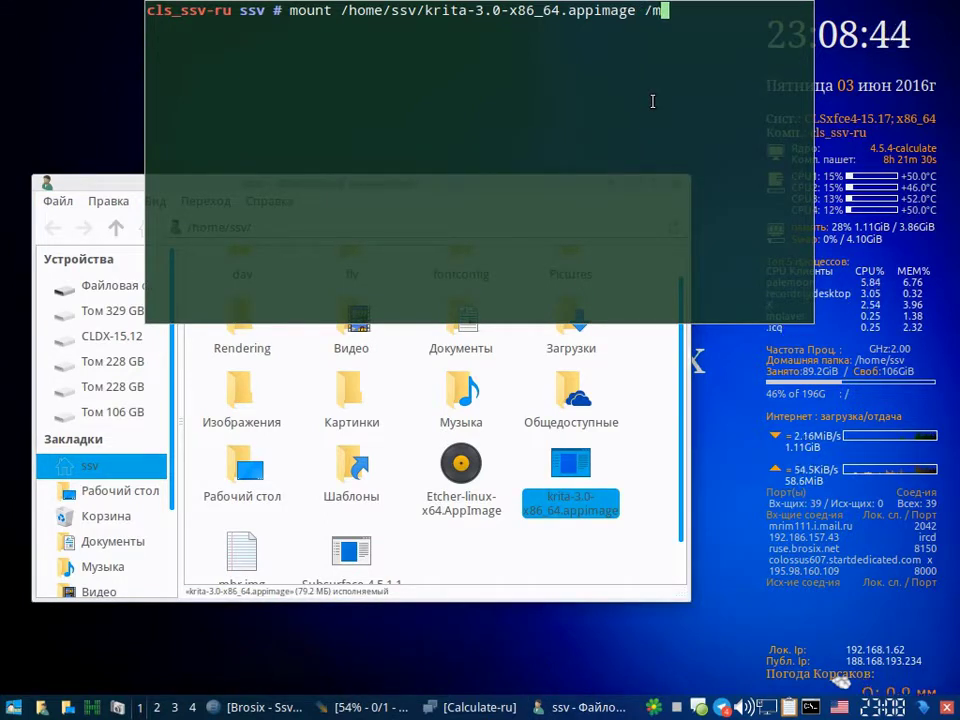
pyautogui.write('nt')
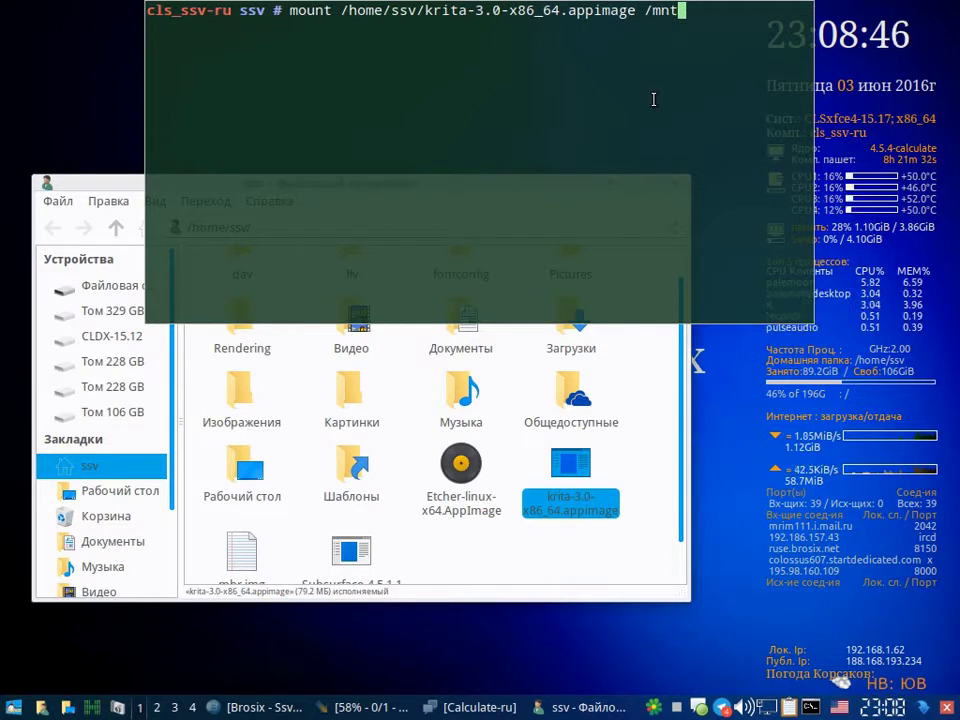
pyautogui.press('Return')
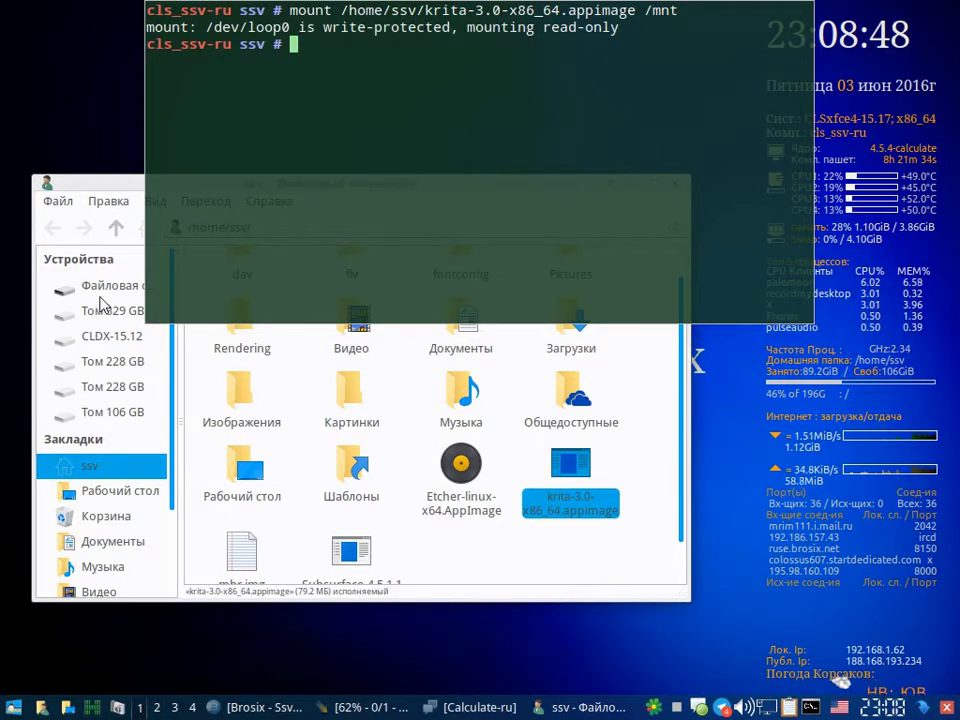
pyautogui.click(108, 286)
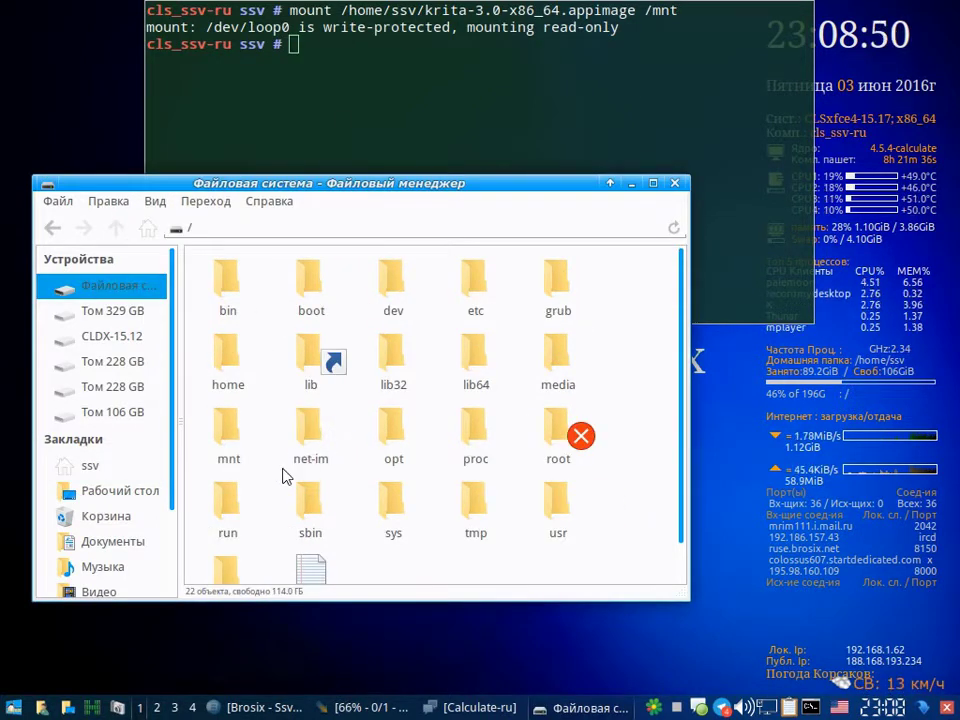
# Step: Create a hidden folder named .Krit in /home/ssv
pyautogui.click(95, 468)
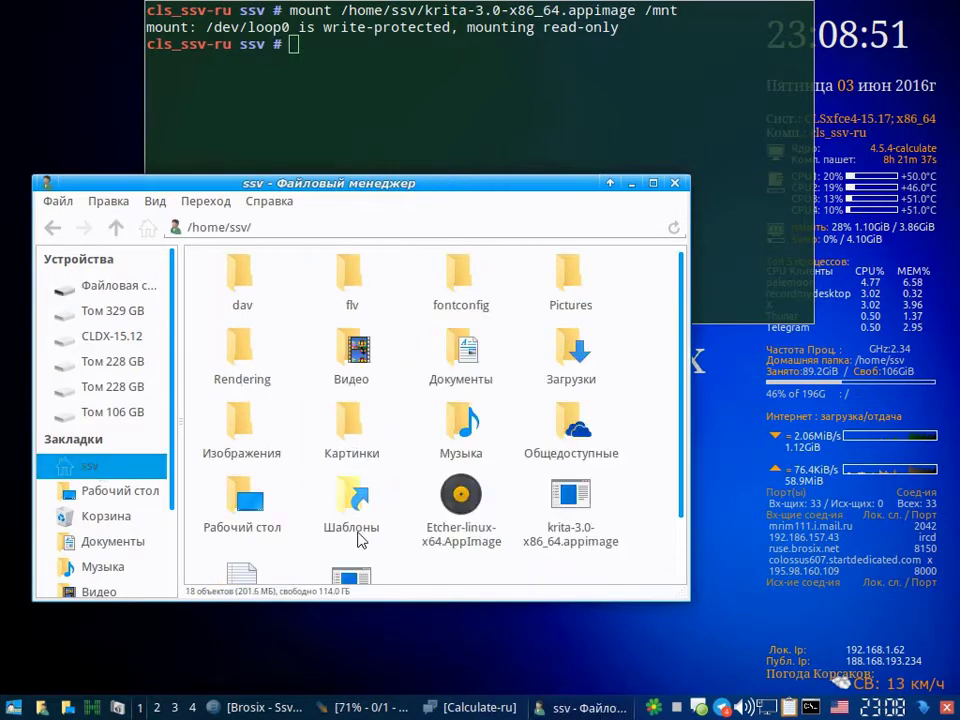
pyautogui.rightClick(405, 403)
pyautogui.click(408, 408)
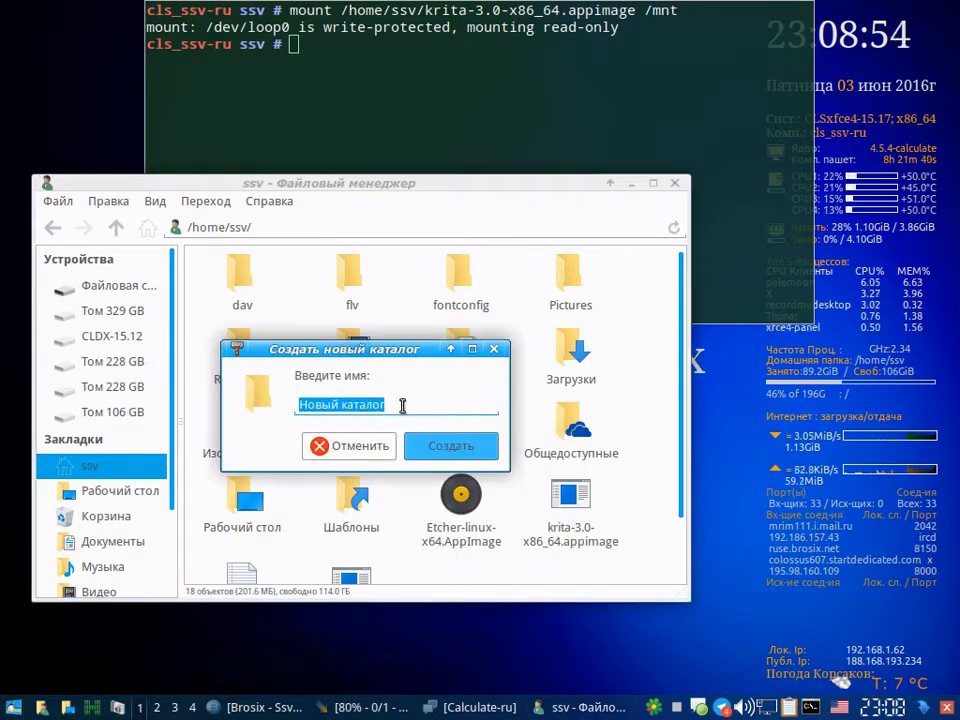
pyautogui.press('BackSpace')
pyautogui.write('.K')
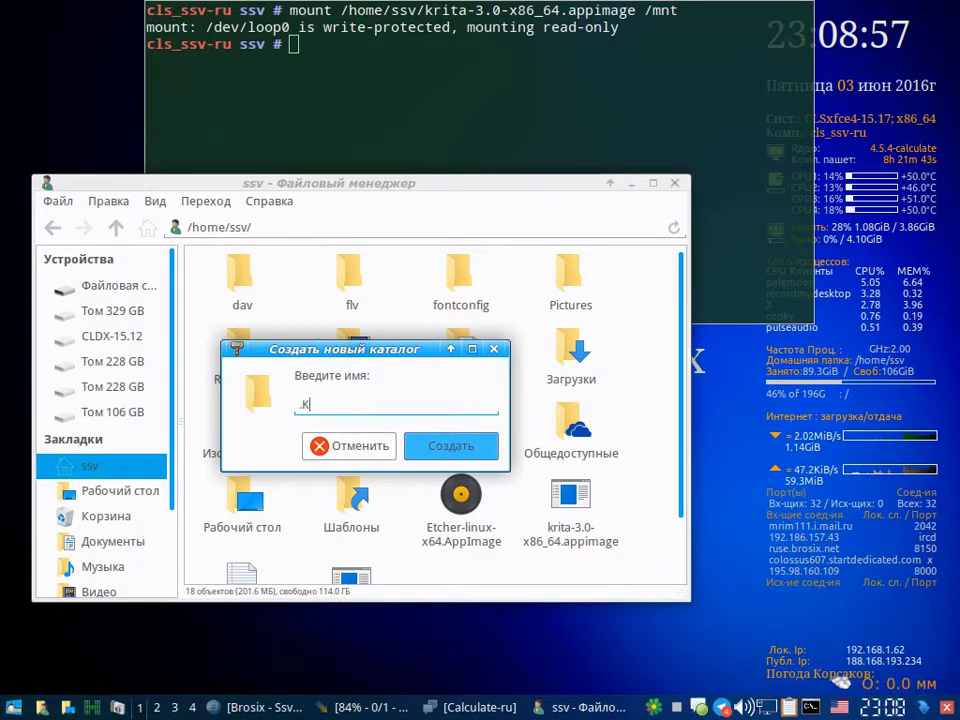
pyautogui.write('rit')
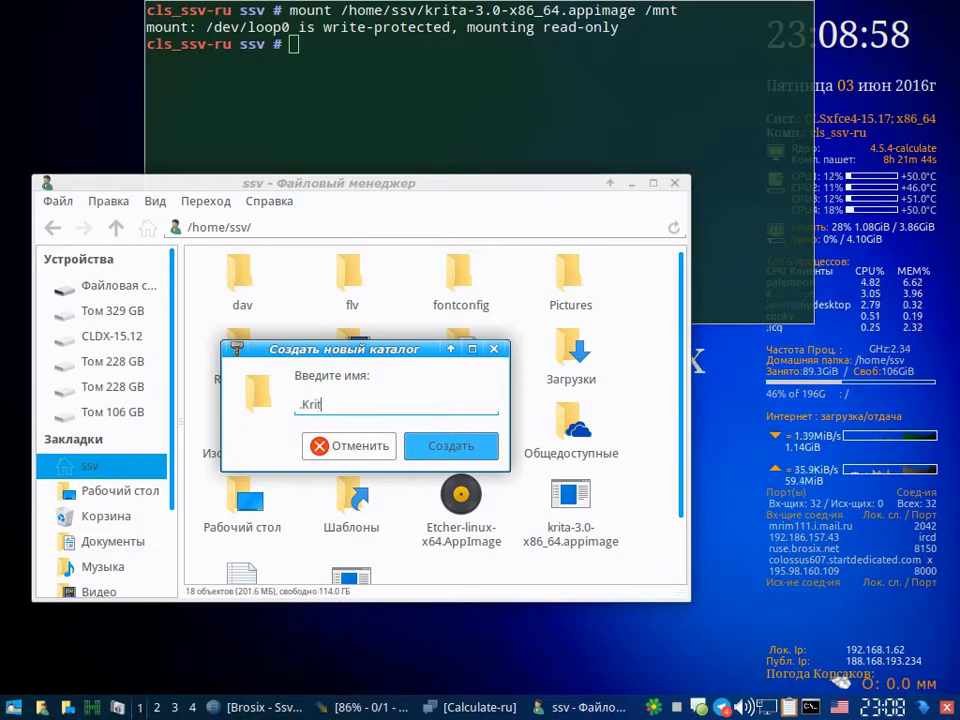
pyautogui.click(481, 453)
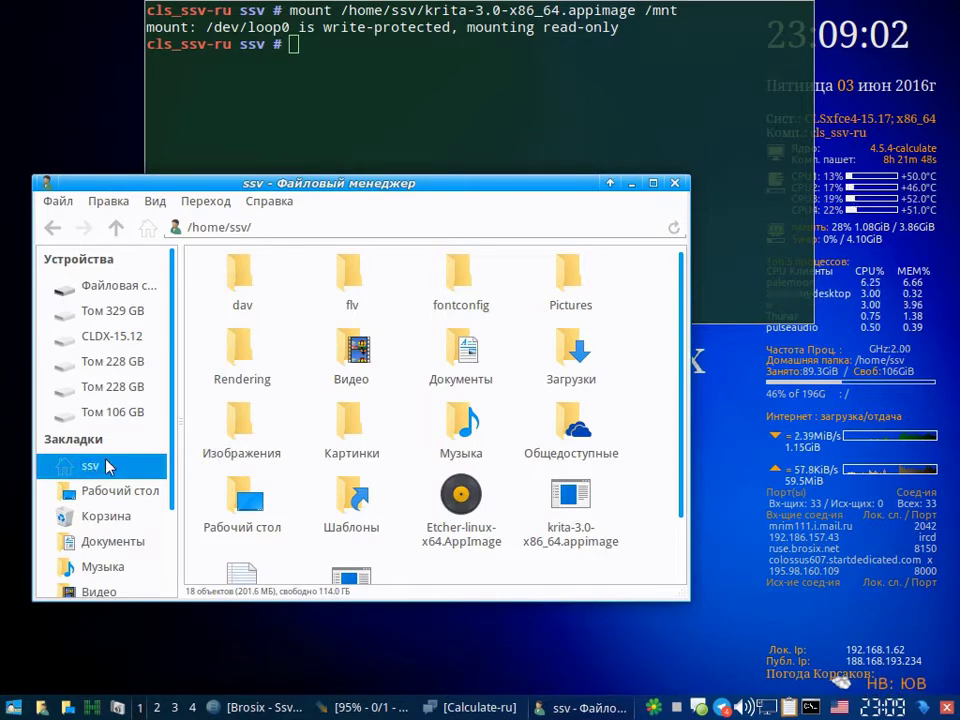
# Step: Inspect /mnt for usr, AppRun, calligrakrita.png and Krita, then return to root
pyautogui.click(143, 290)
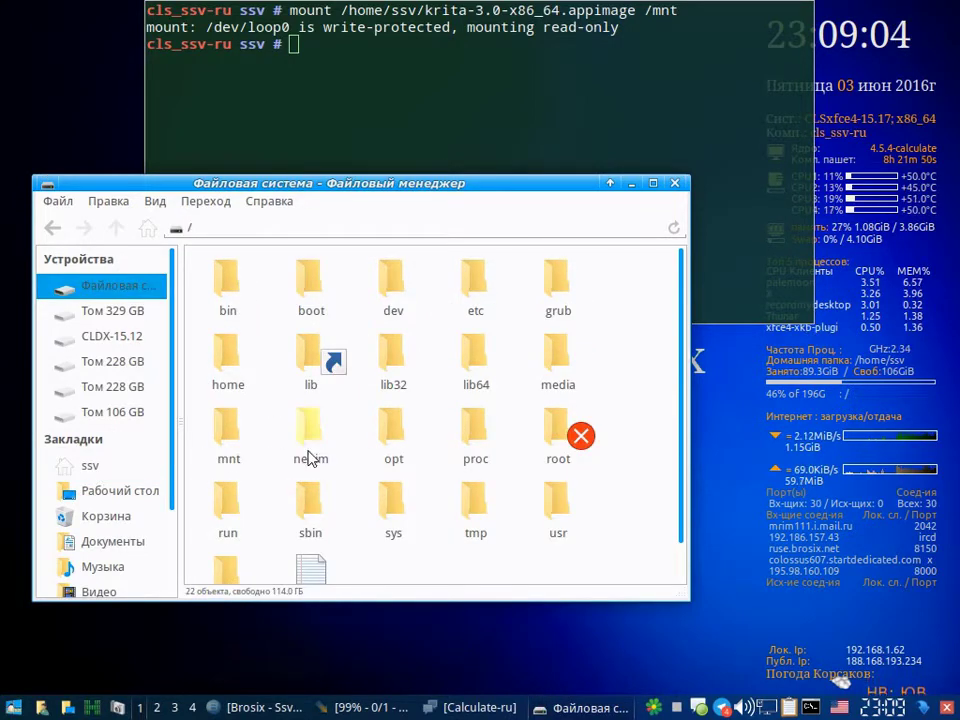
pyautogui.doubleClick(232, 440)
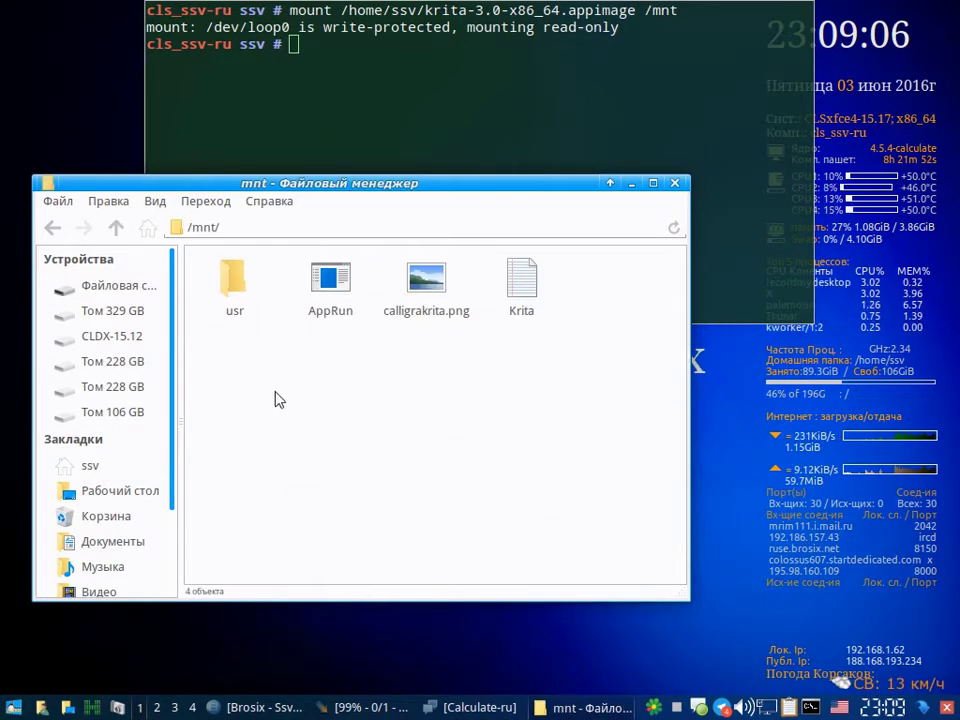
pyautogui.moveTo(223, 337); pyautogui.dragTo(558, 303)
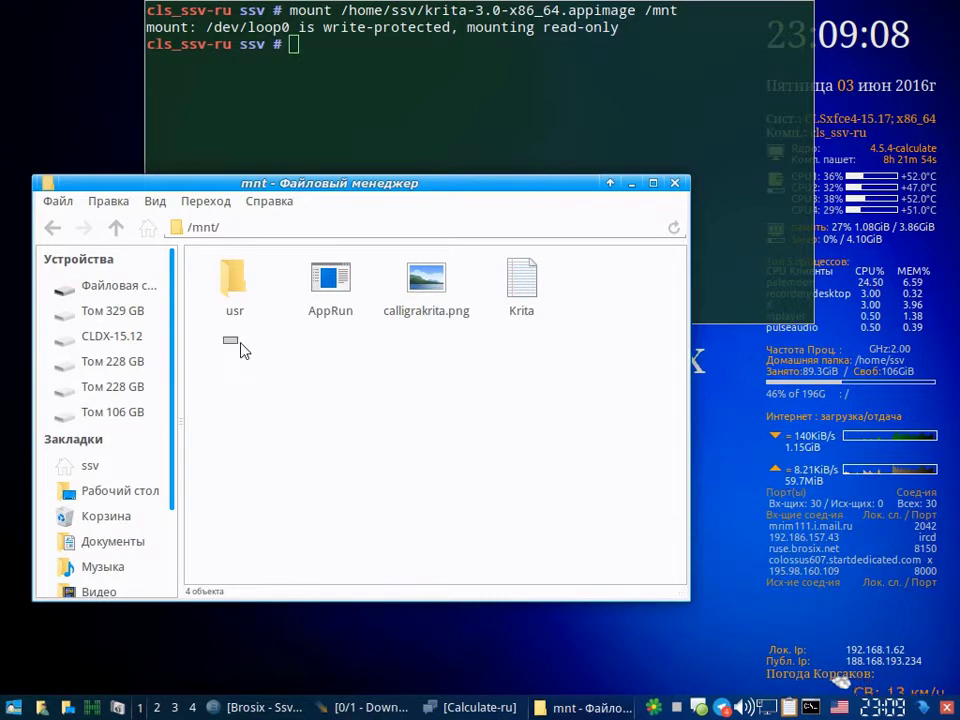
pyautogui.click(561, 330)
pyautogui.hotkey('alt', 'Up')
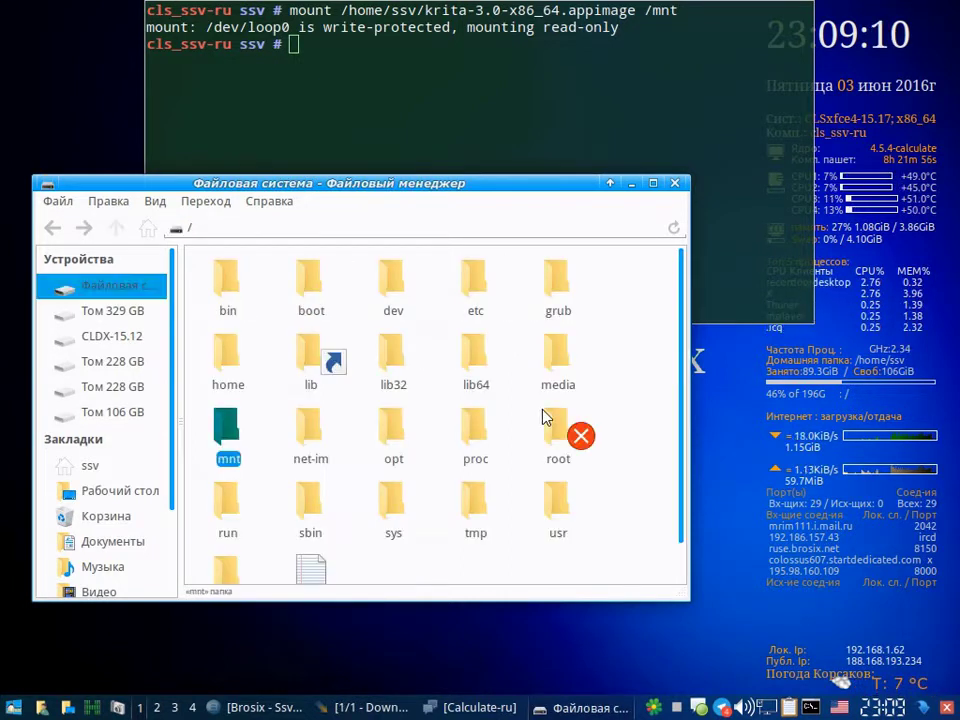
pyautogui.click(381, 116)
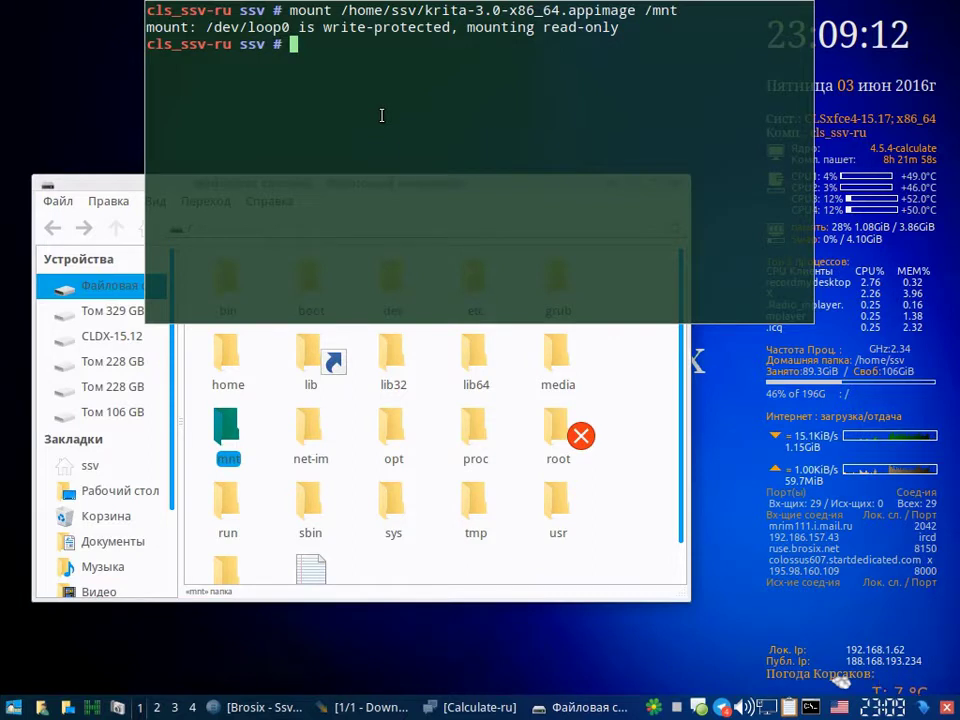
# Step: Run cp copying /mnt* into /home/ssv/.Krit
pyautogui.write('cp')
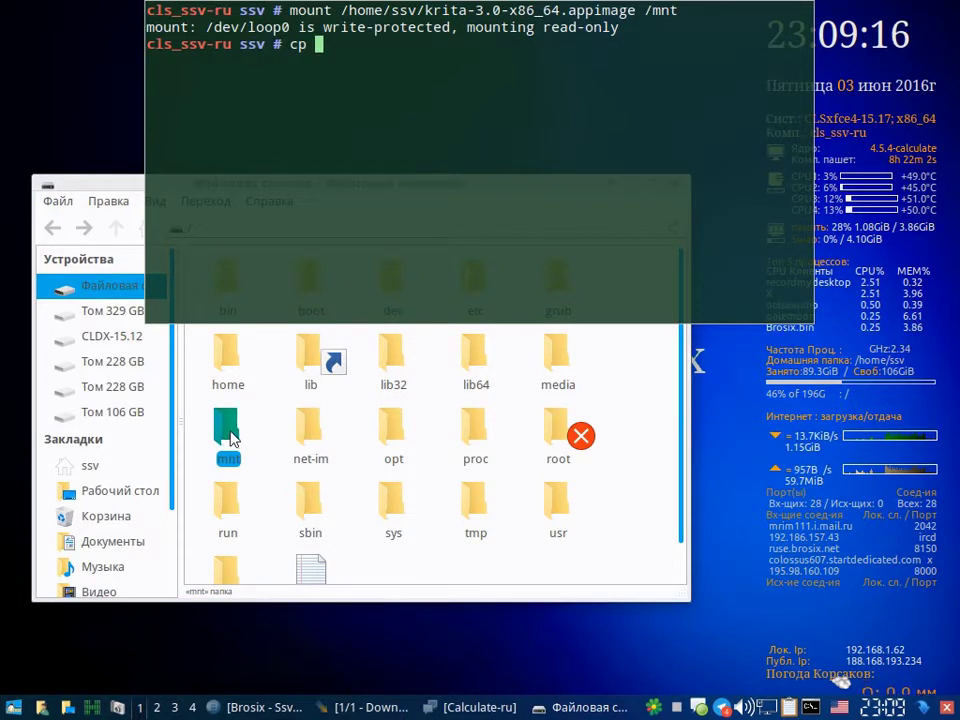
pyautogui.moveTo(227, 432)
pyautogui.mouseDown()
pyautogui.moveTo(506, 127)
pyautogui.moveTo(501, 121)
pyautogui.mouseUp()
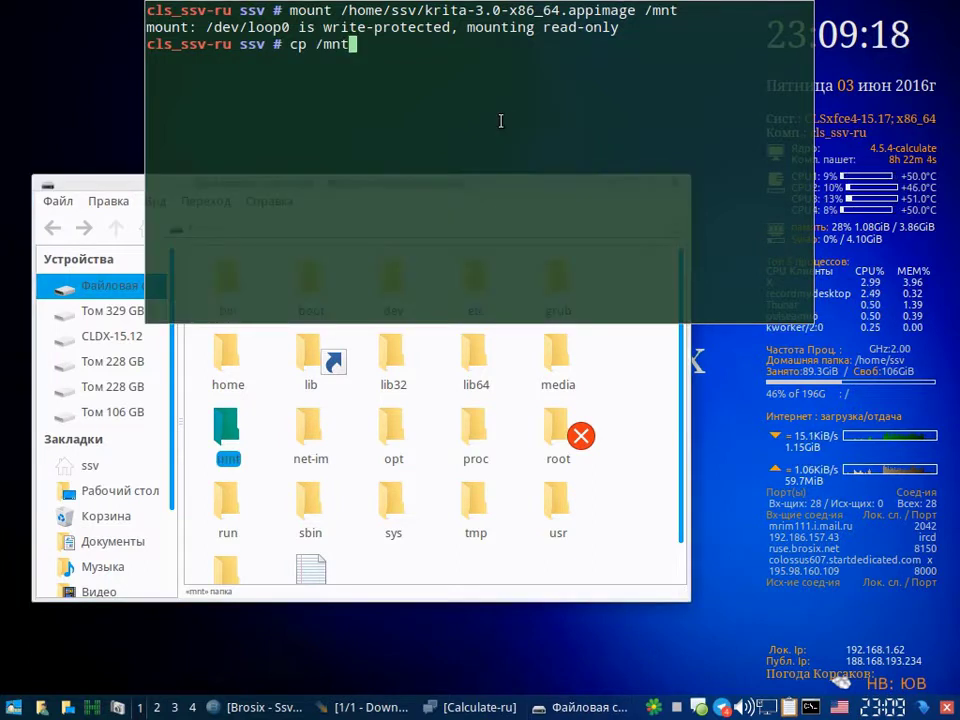
pyautogui.write('*')
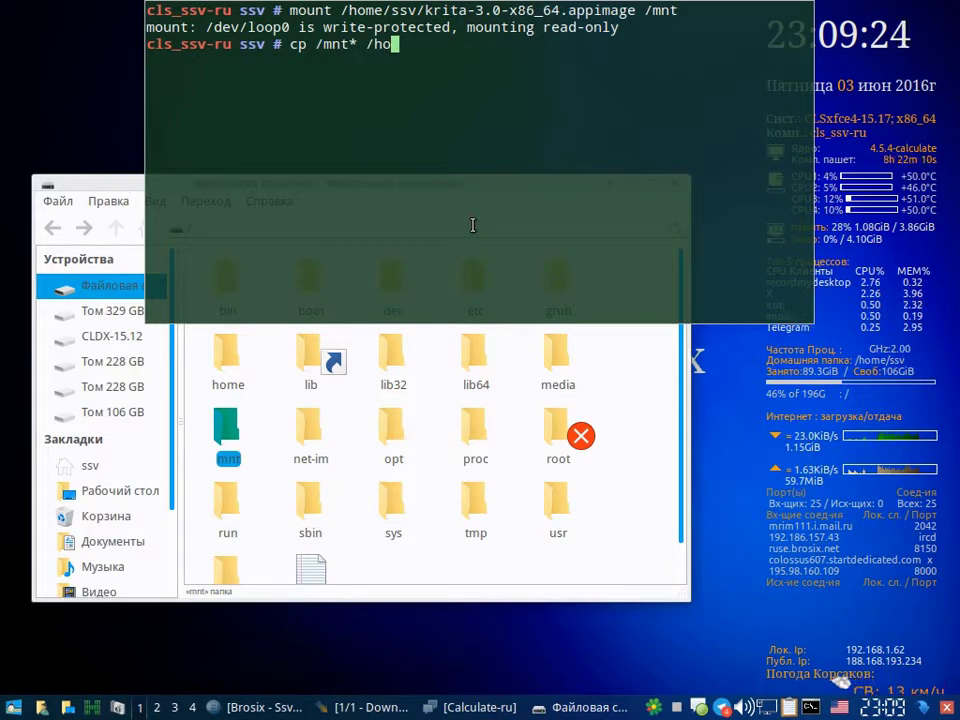
pyautogui.write(' /home/ss')
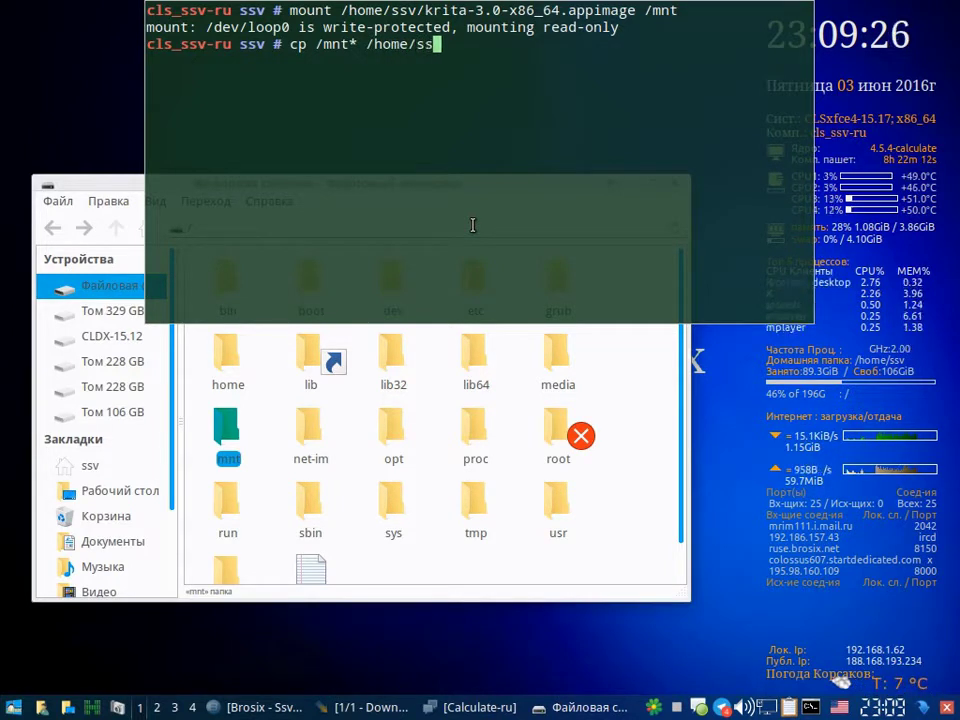
pyautogui.write('v/.')
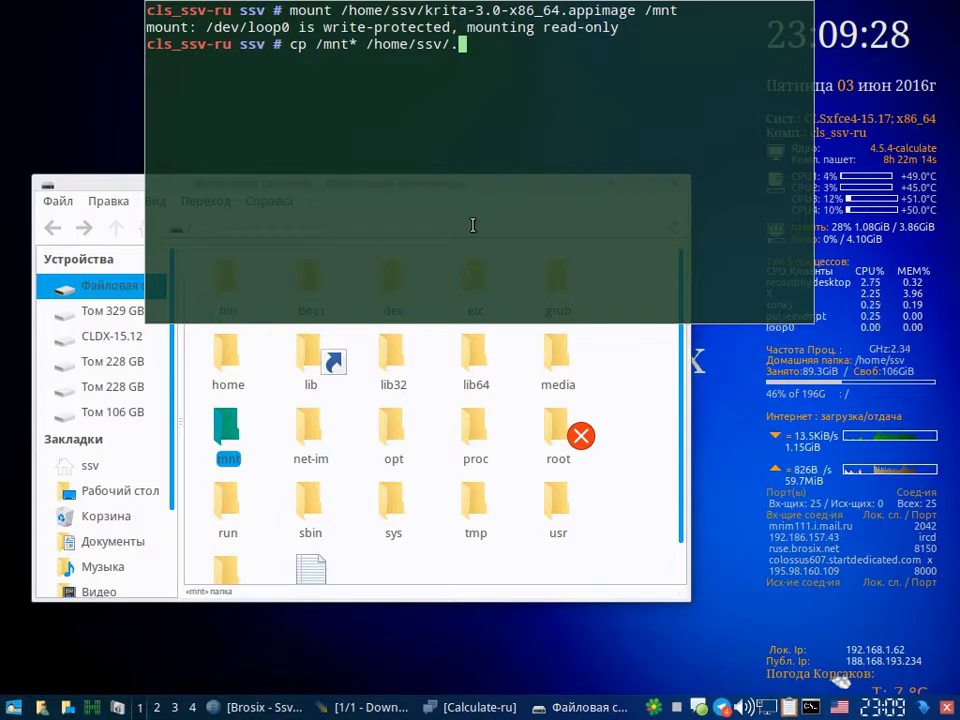
pyautogui.write('Krit')
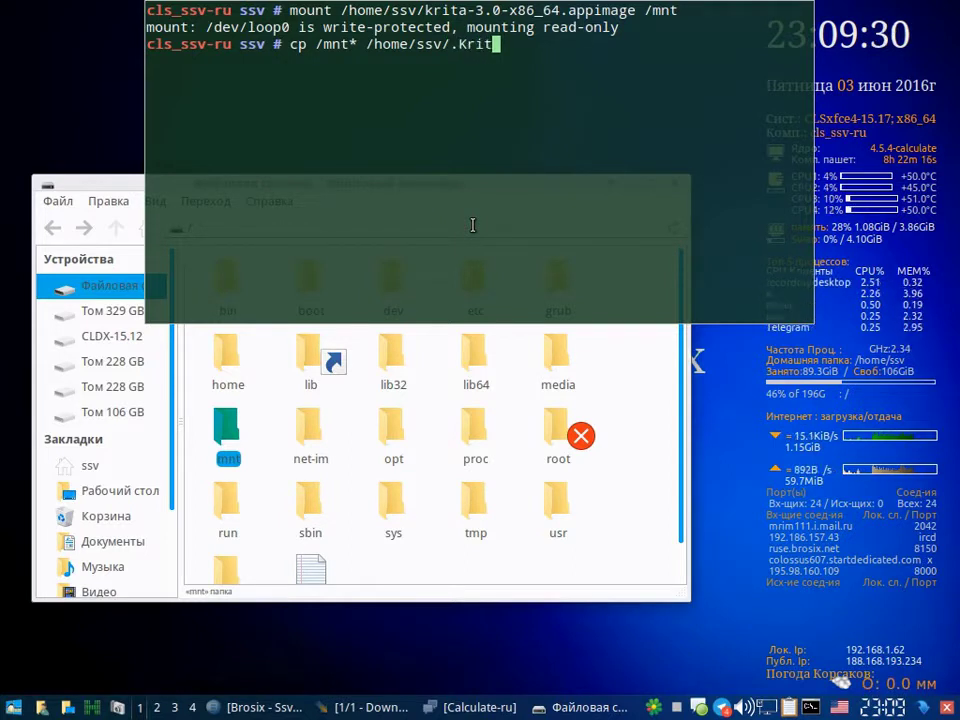
pyautogui.press('Return')
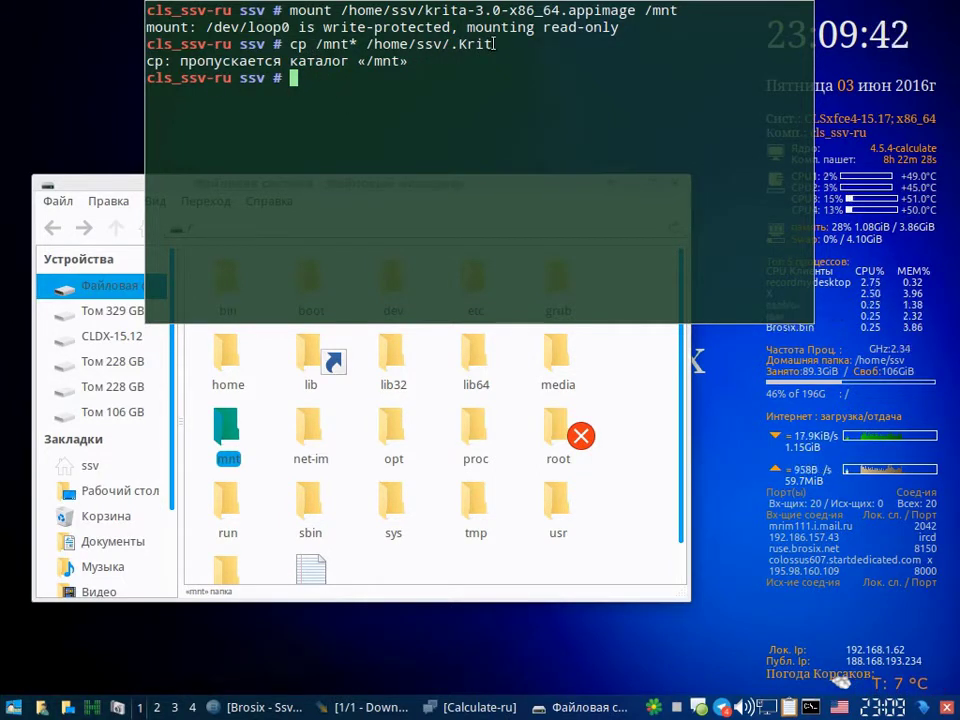
# Step: Rerun the copy with -R to include folders, then clear the terminal
pyautogui.moveTo(496, 44); pyautogui.dragTo(289, 44)
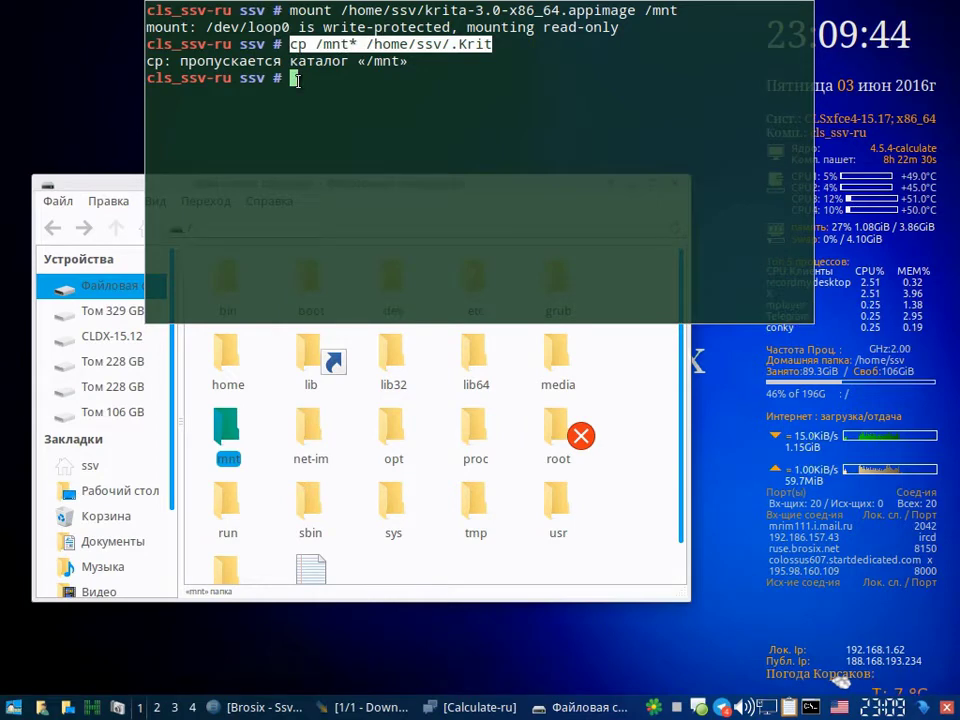
pyautogui.middleClick(295, 78)
pyautogui.press('Left')
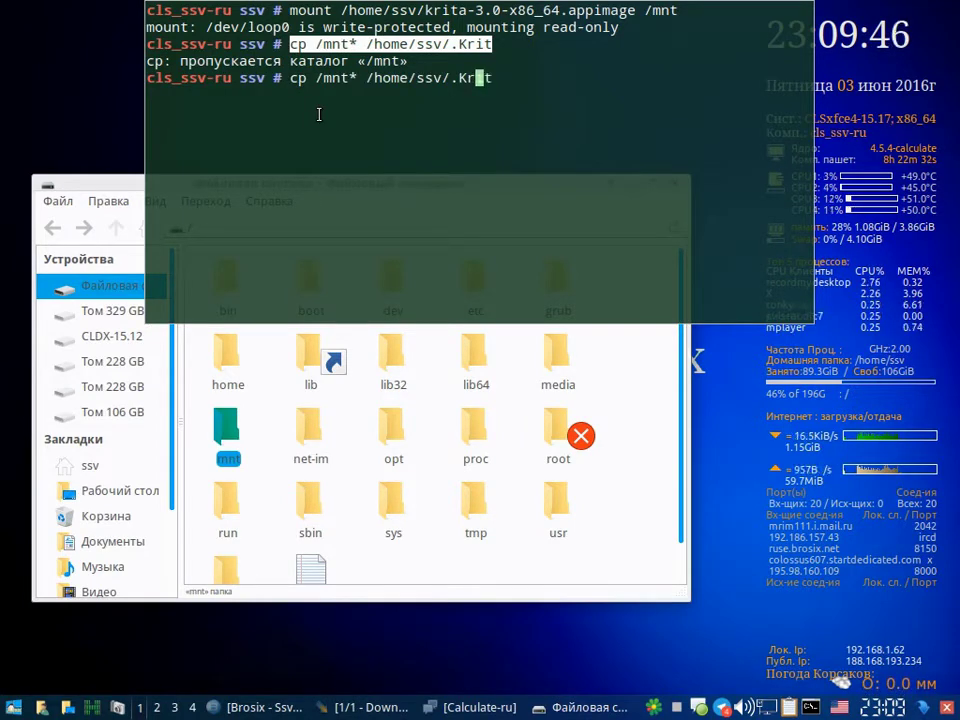
pyautogui.press('Left')
pyautogui.press('Left')
pyautogui.press('Left')
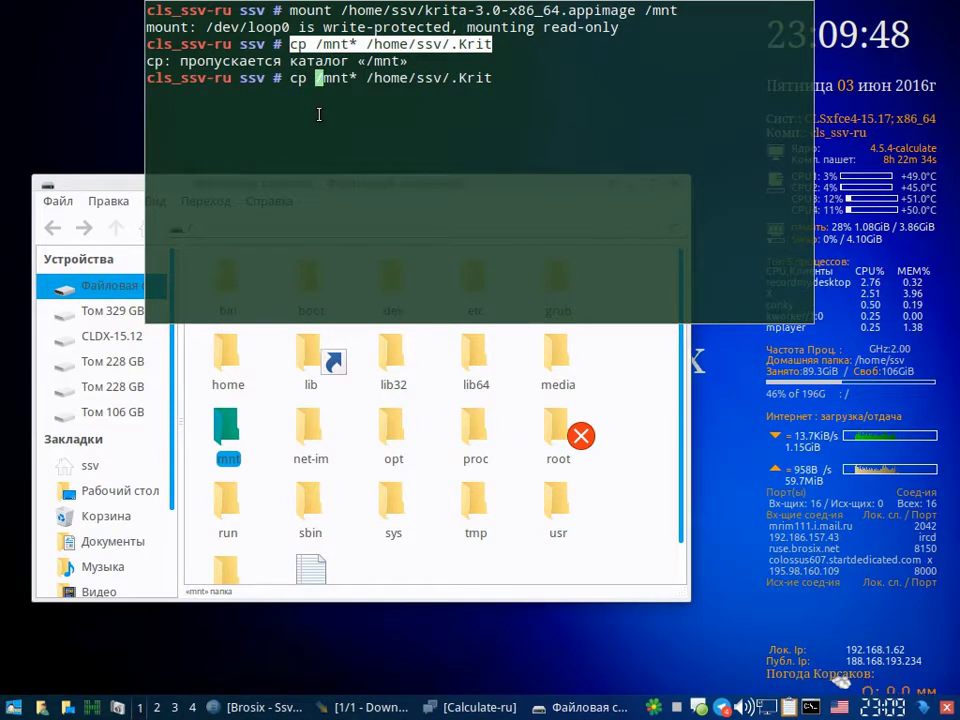
pyautogui.write('-R')
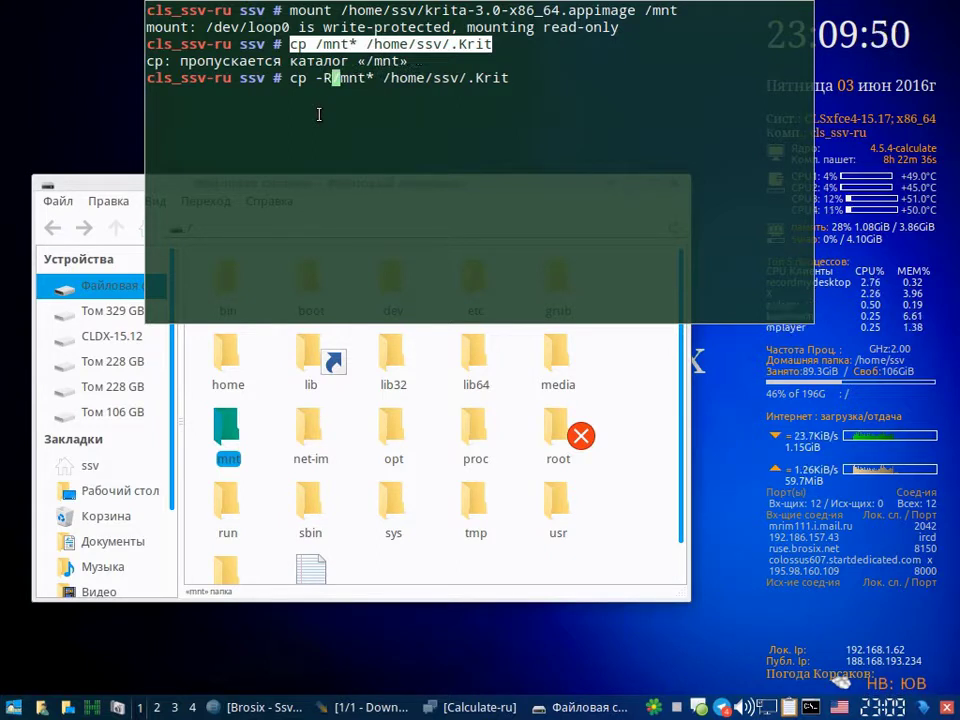
pyautogui.press('Right')
pyautogui.press('Right')
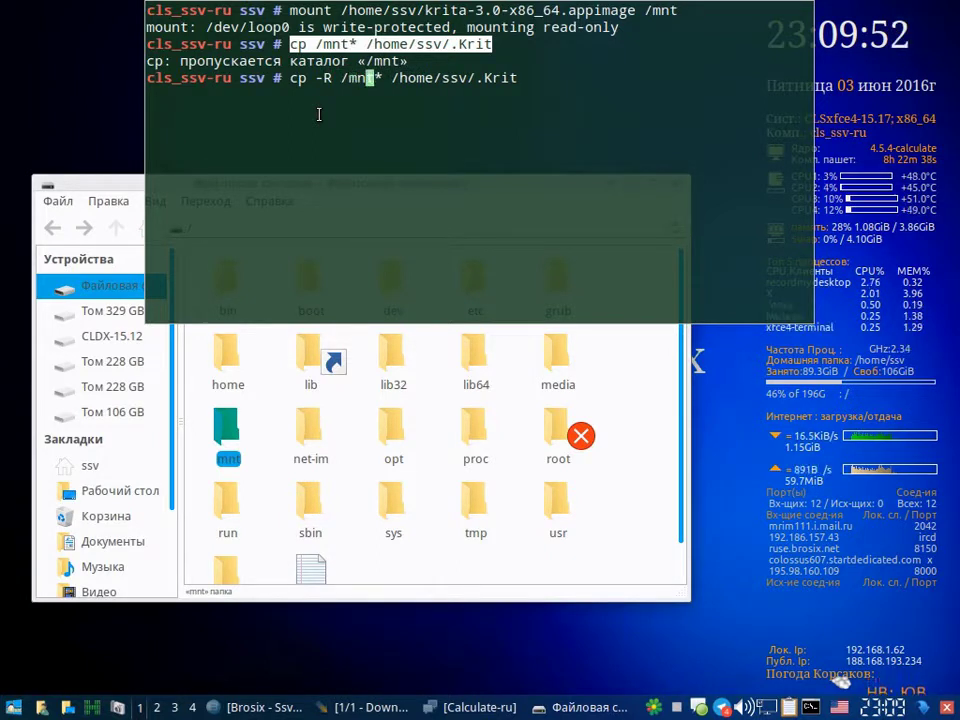
pyautogui.press('End')
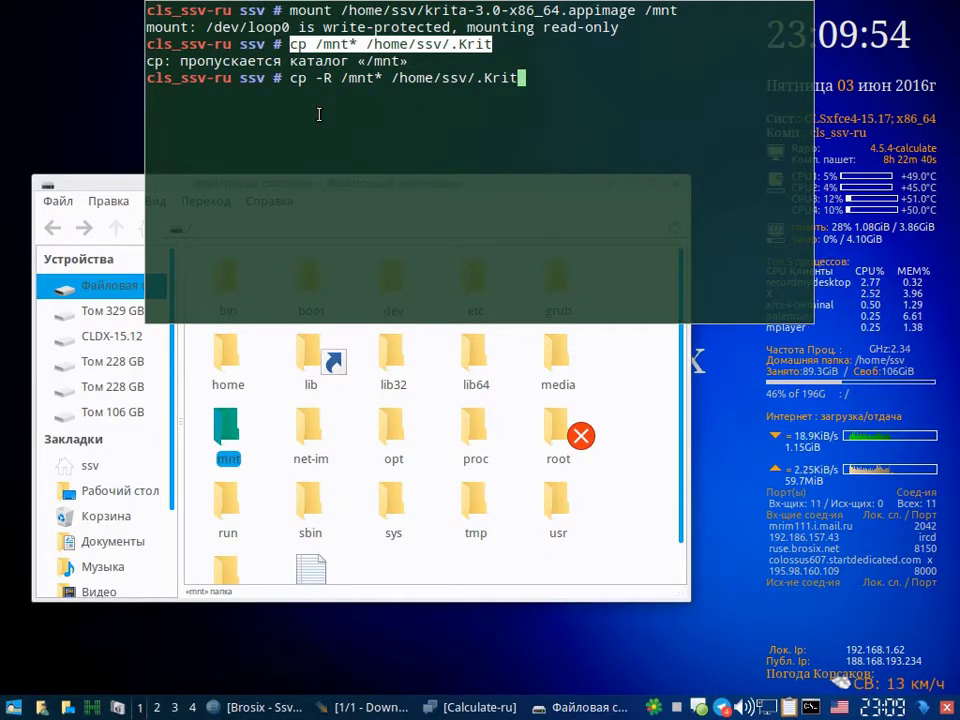
pyautogui.press('Return')
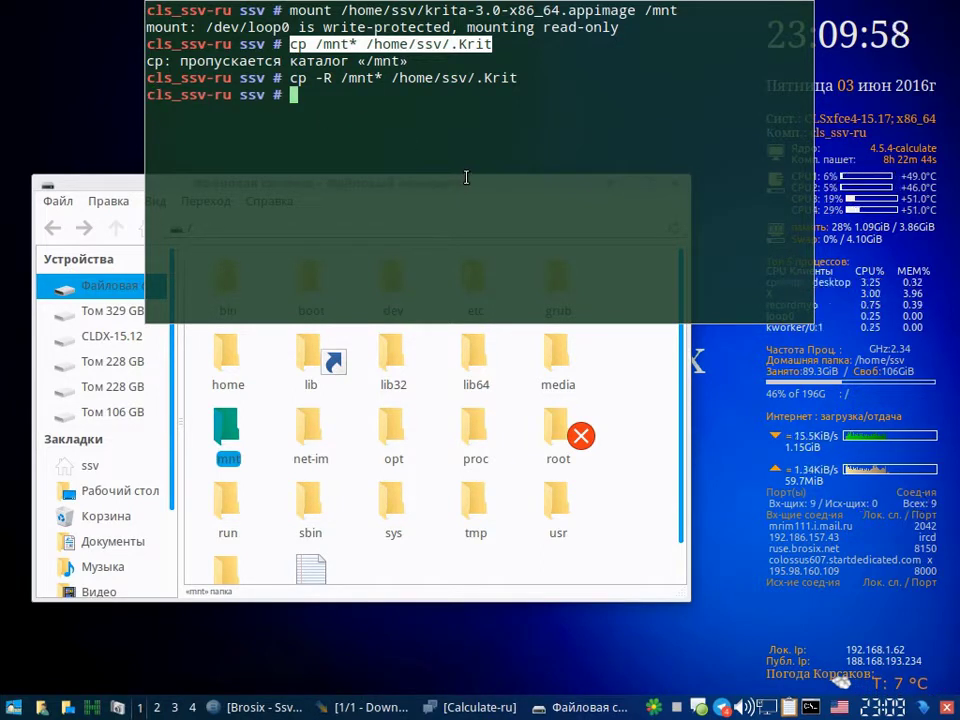
pyautogui.write('CLEAR')
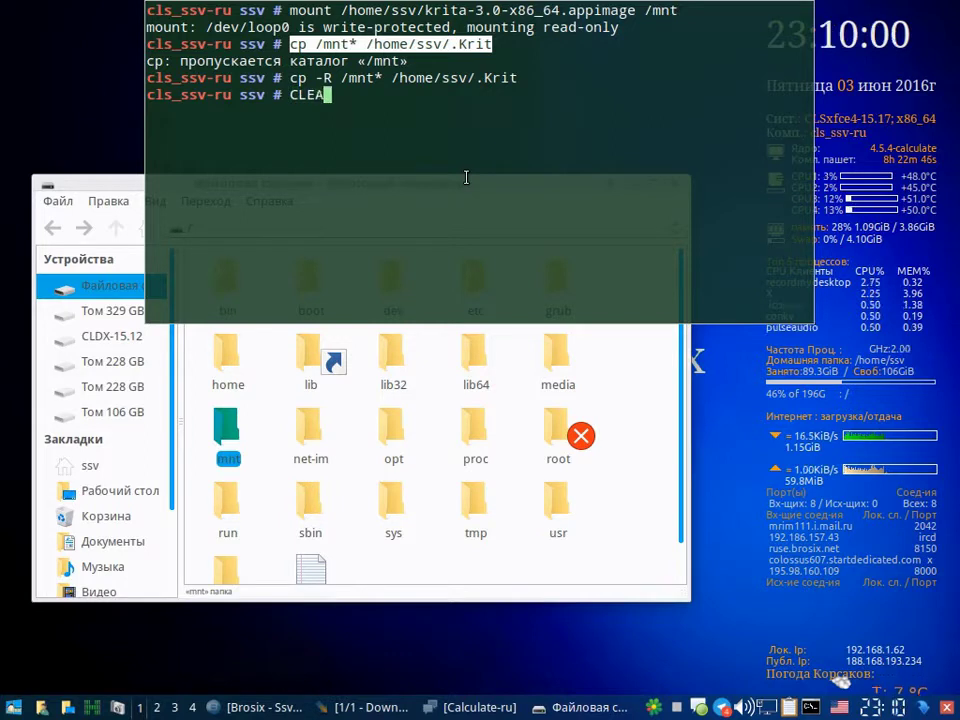
pyautogui.press('Return')
pyautogui.click(456, 178)
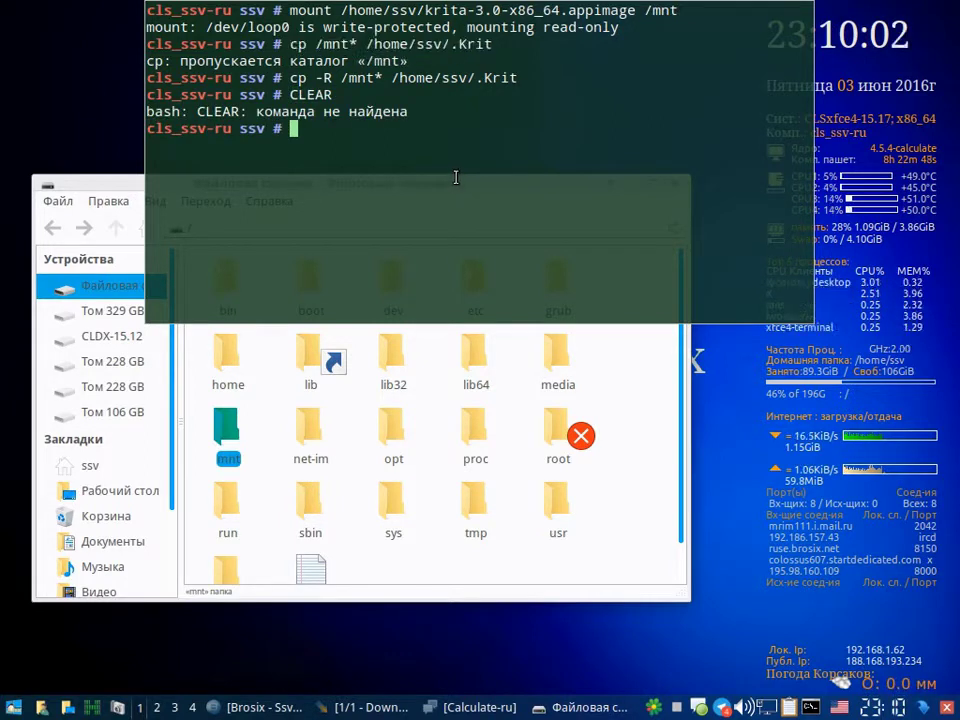
pyautogui.hotkey('ctrl', 'l')
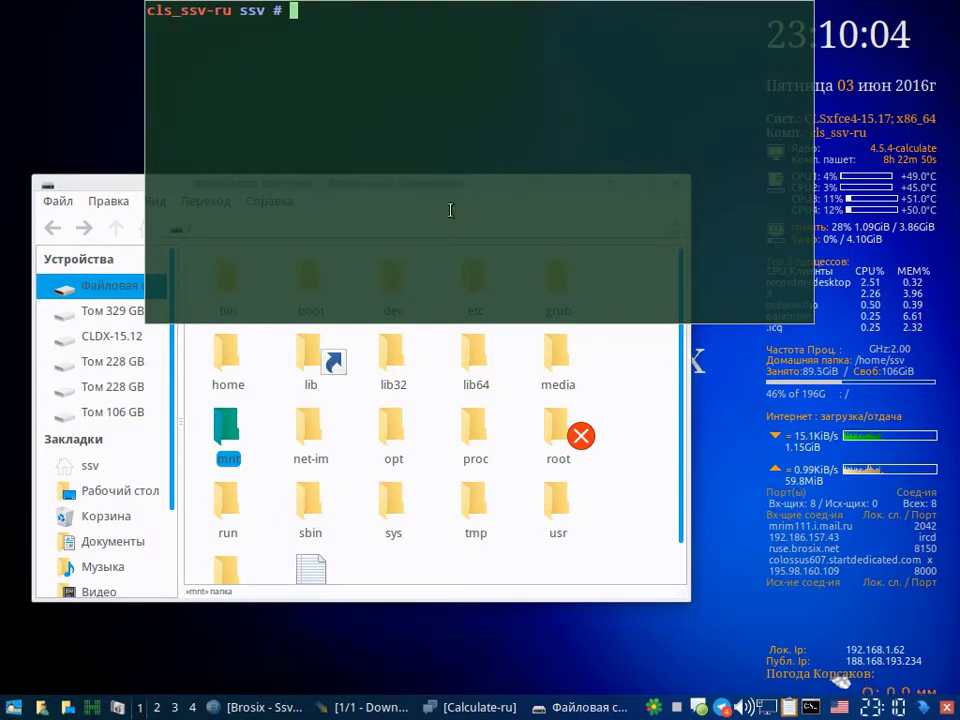
# Step: Show the home folder listing in Thunar, then return to the terminal
pyautogui.click(122, 465)
pyautogui.scroll(-2, 332, 424)
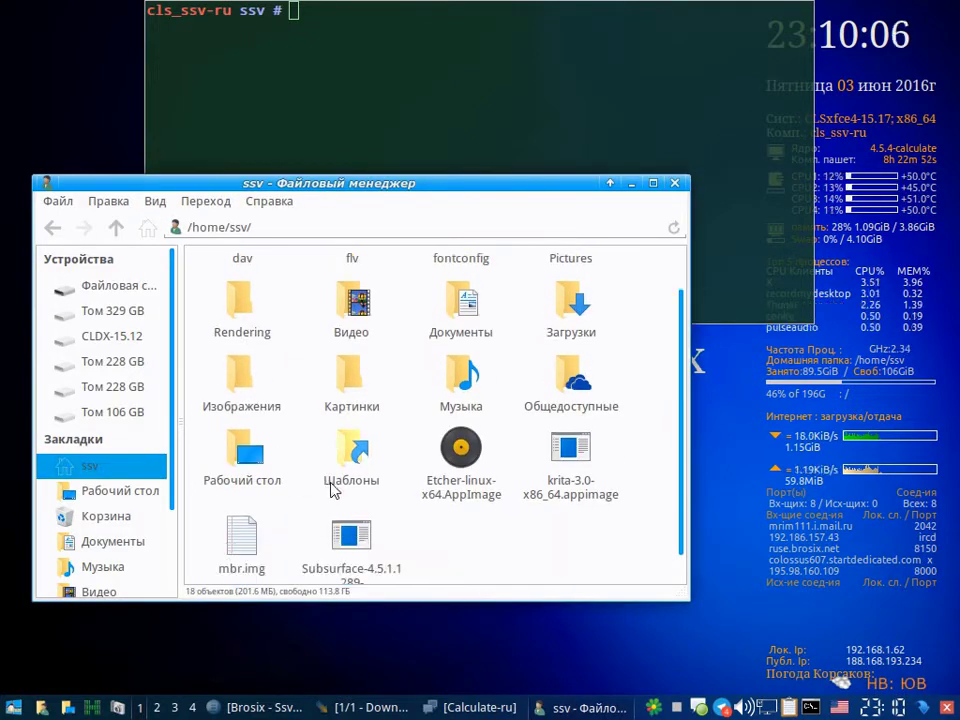
pyautogui.scroll(-2, 414, 521)
pyautogui.scroll(5, 386, 270)
pyautogui.click(373, 54)
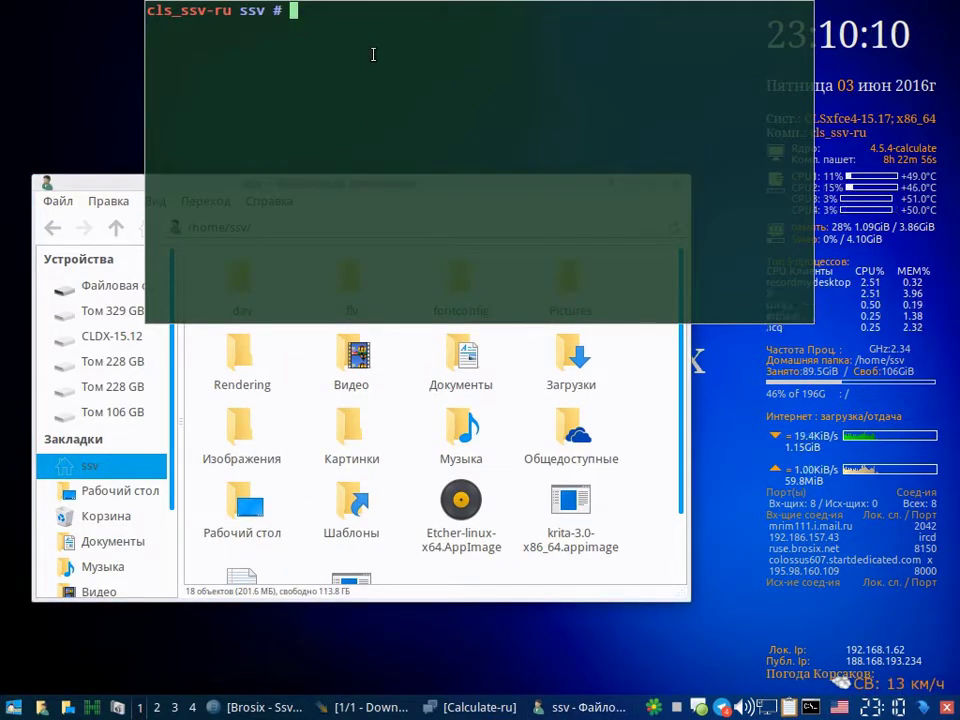
pyautogui.click(480, 10)
# Step: Unmount the krita-3.0 AppImage with umount and its dragged-in path, then clear the terminal
pyautogui.write('UM')
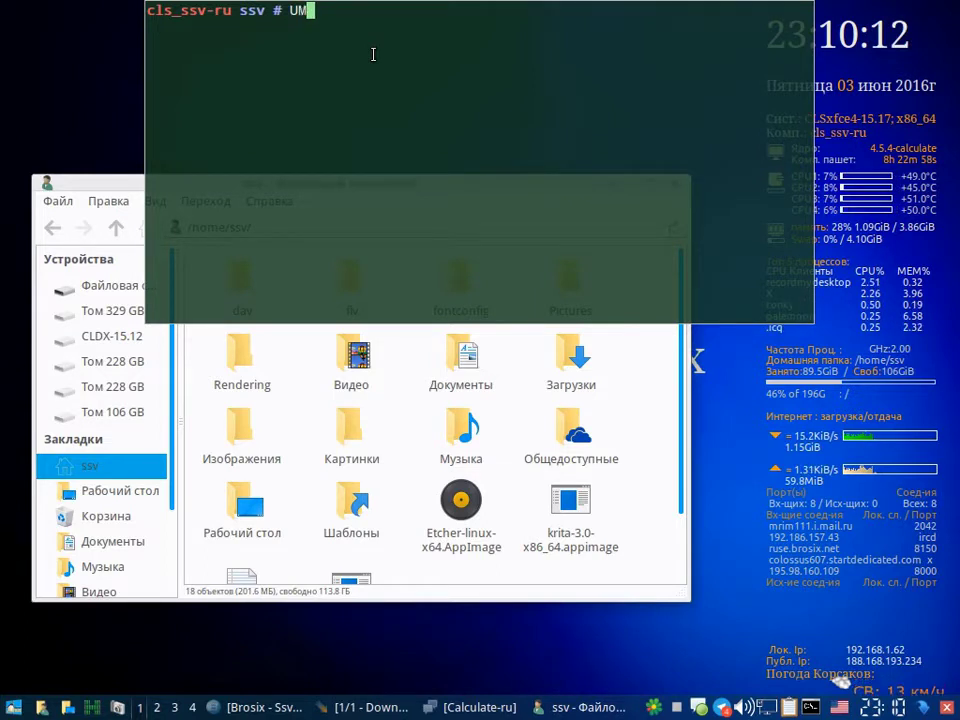
pyautogui.write('OUNT')
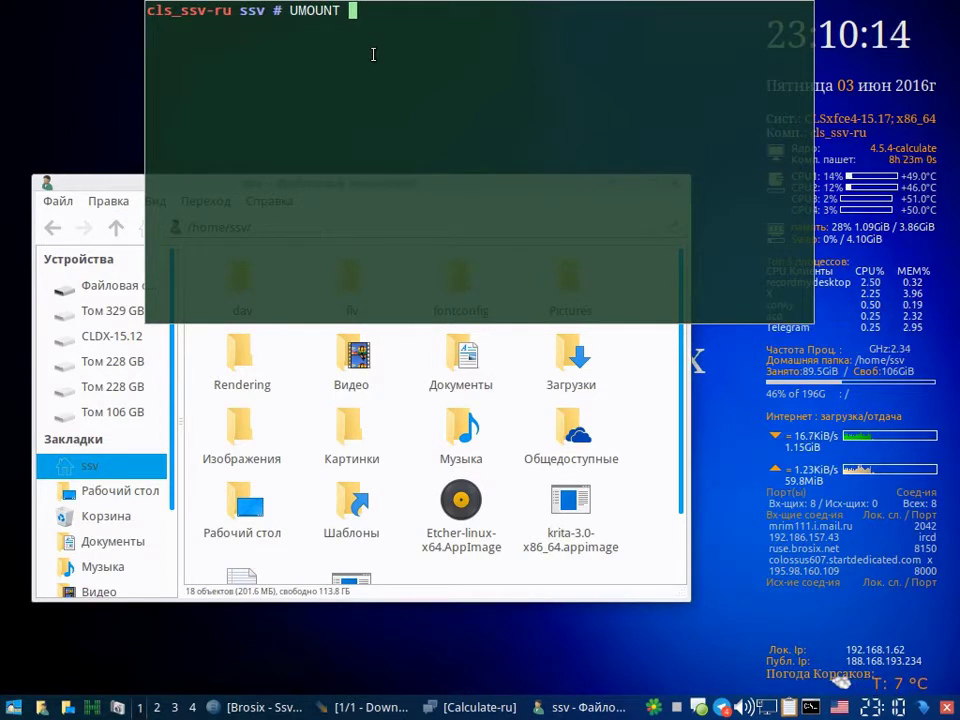
pyautogui.click(405, 510)
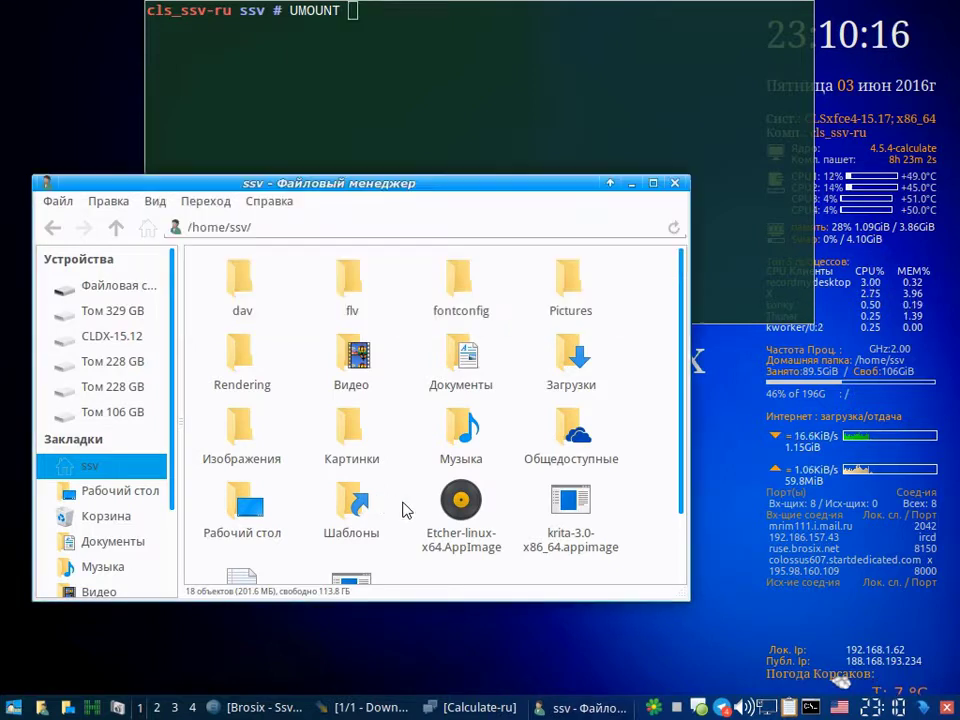
pyautogui.click(568, 502)
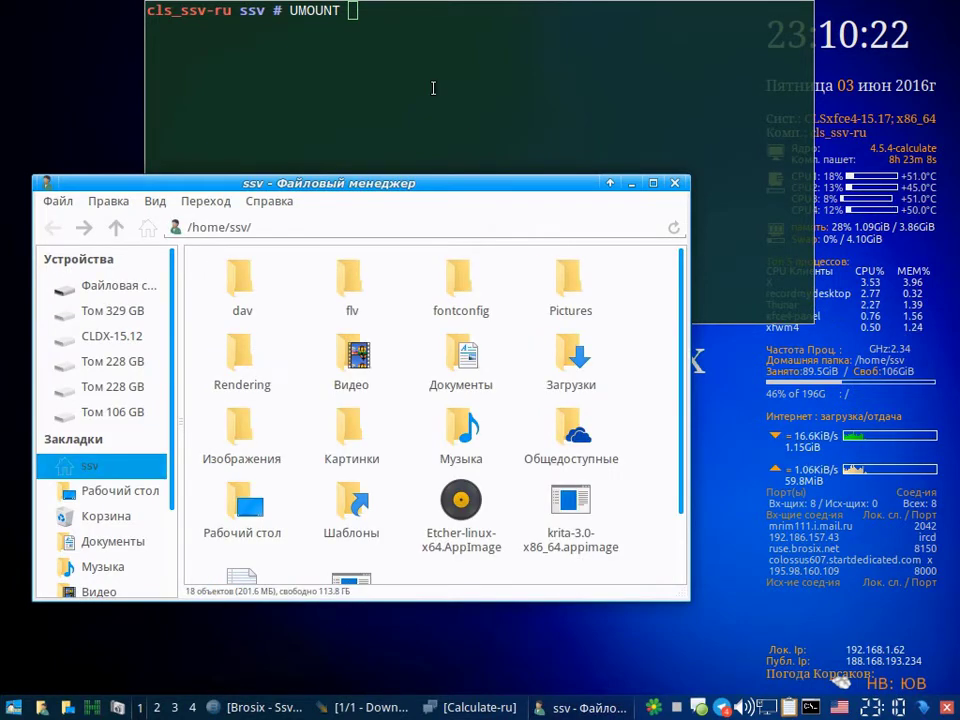
pyautogui.click(380, 50)
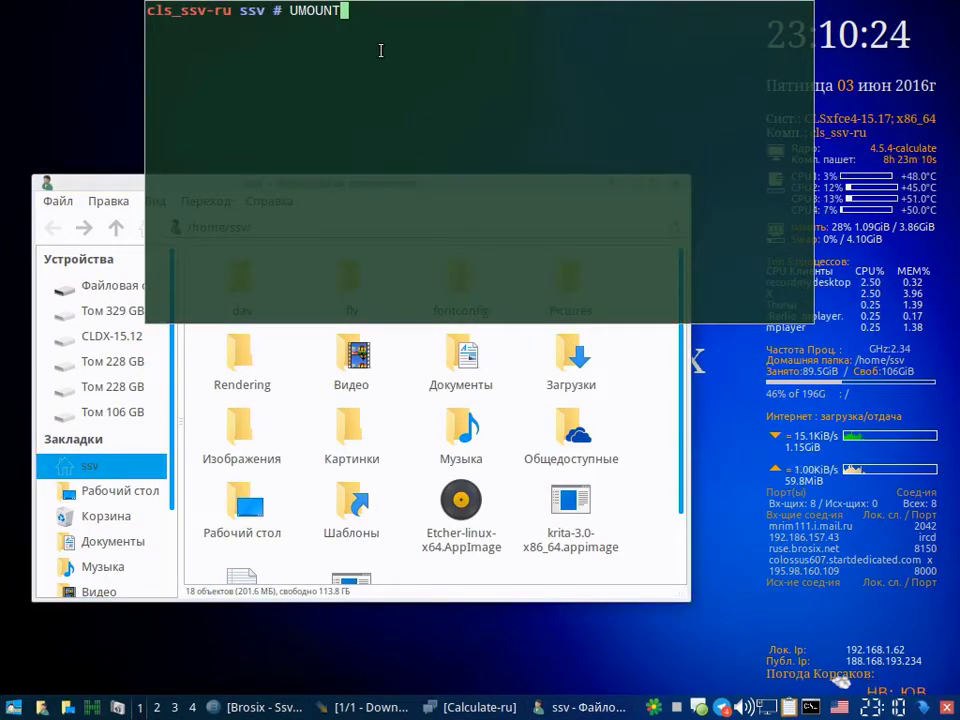
pyautogui.press('BackSpace')
pyautogui.press('BackSpace')
pyautogui.press('BackSpace')
pyautogui.write('umo')
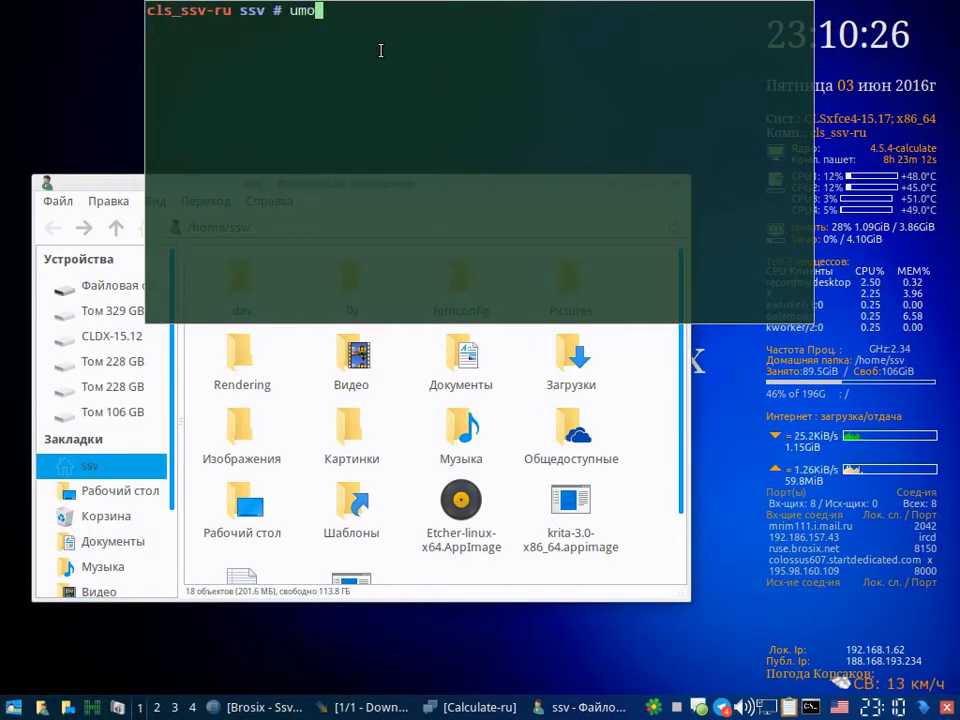
pyautogui.write('unt')
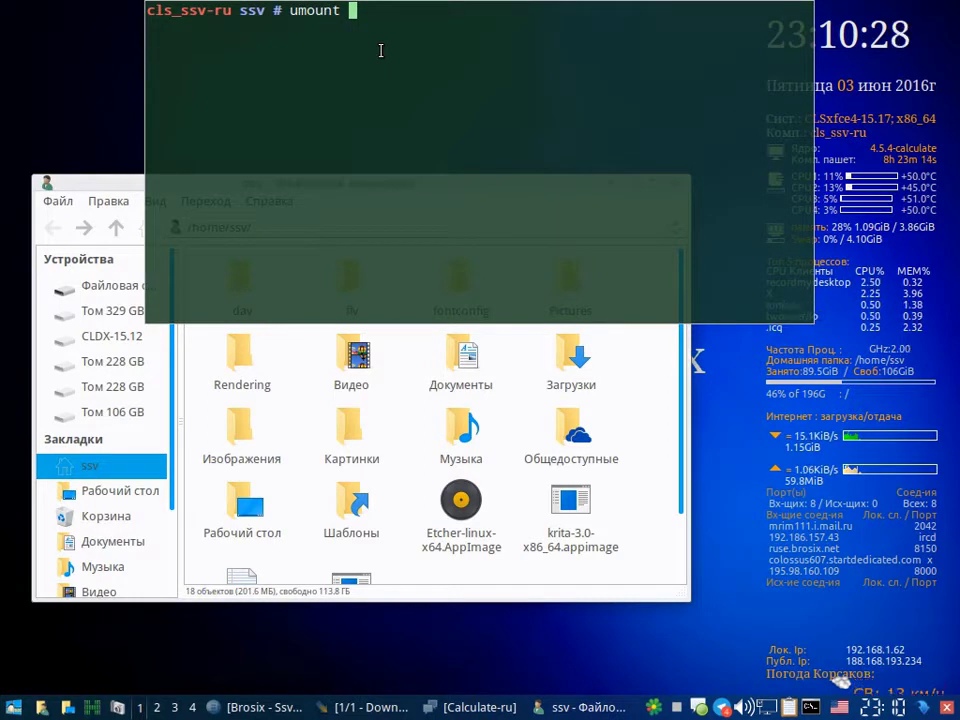
pyautogui.moveTo(531, 541)
pyautogui.mouseDown()
pyautogui.moveTo(574, 480)
pyautogui.moveTo(415, 147)
pyautogui.mouseUp()
pyautogui.click(429, 125)
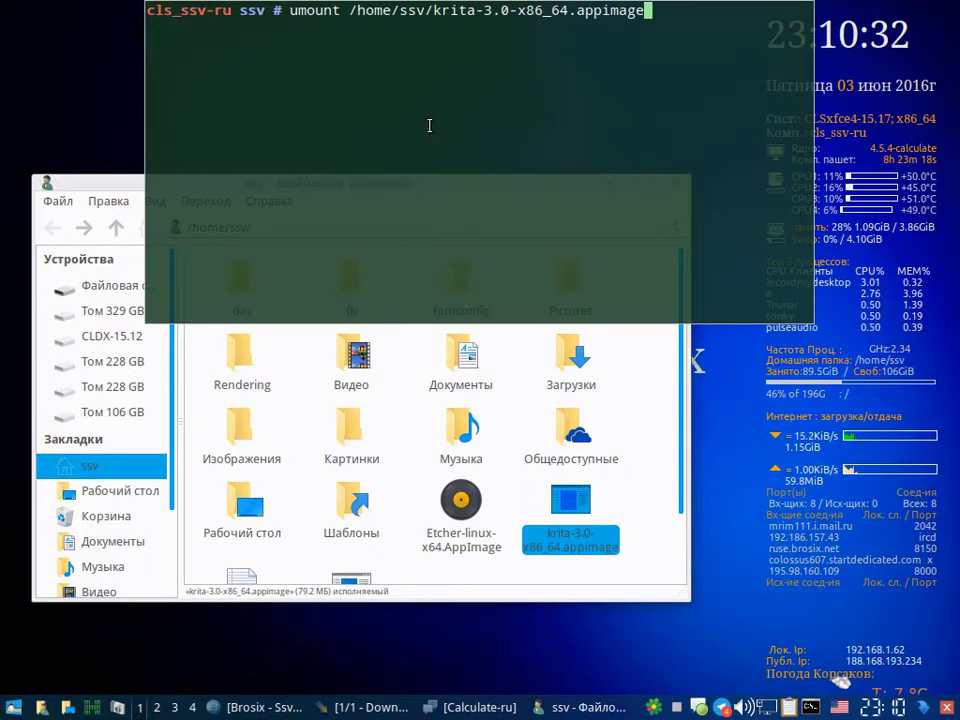
pyautogui.press('Return')
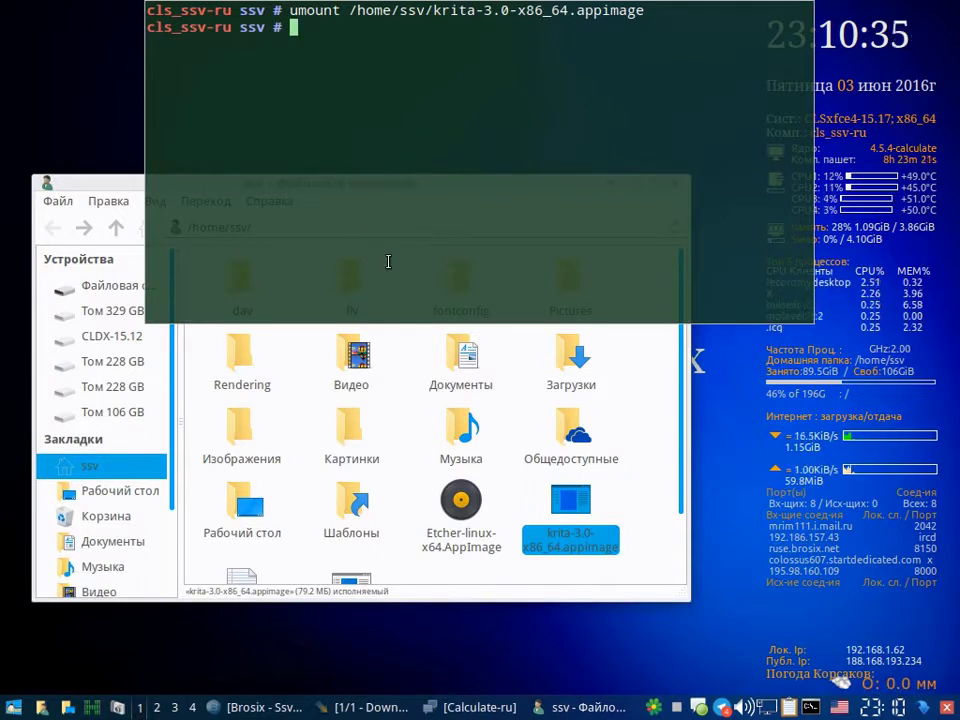
pyautogui.hotkey('ctrl', 'l')
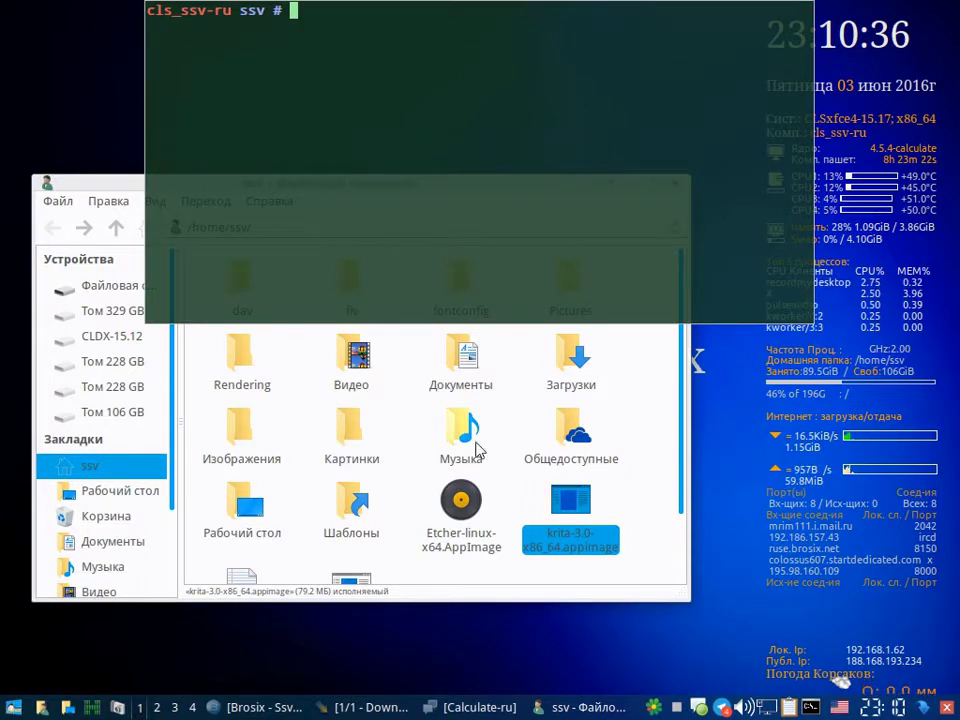
# Step: Show hidden files in /home/ssv and scroll through them to locate .Krit
pyautogui.click(392, 510)
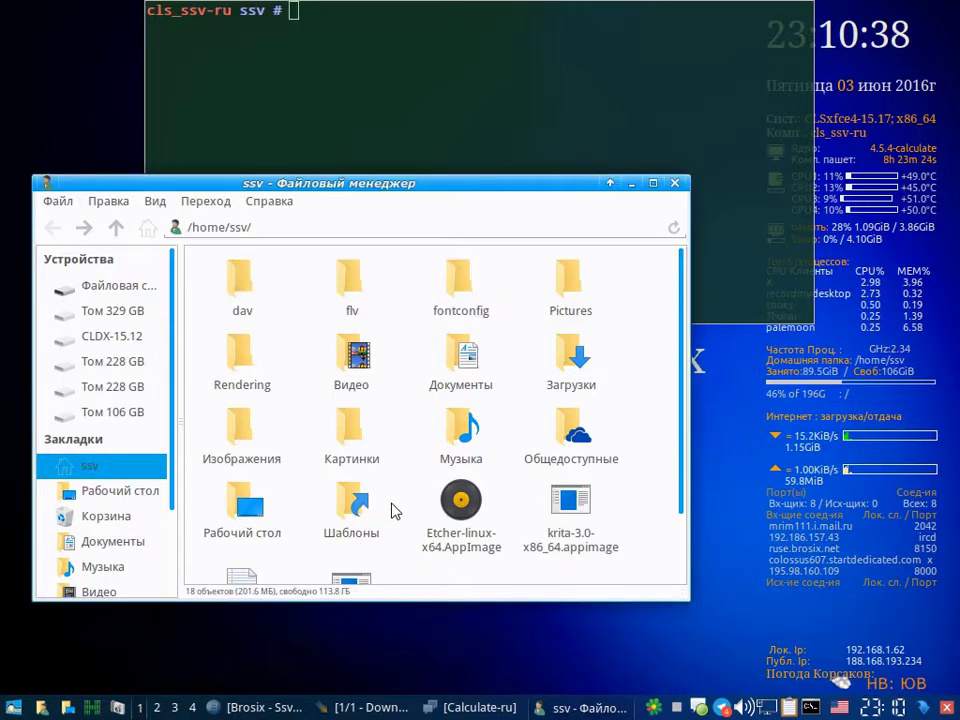
pyautogui.hotkey('ctrl', 'h')
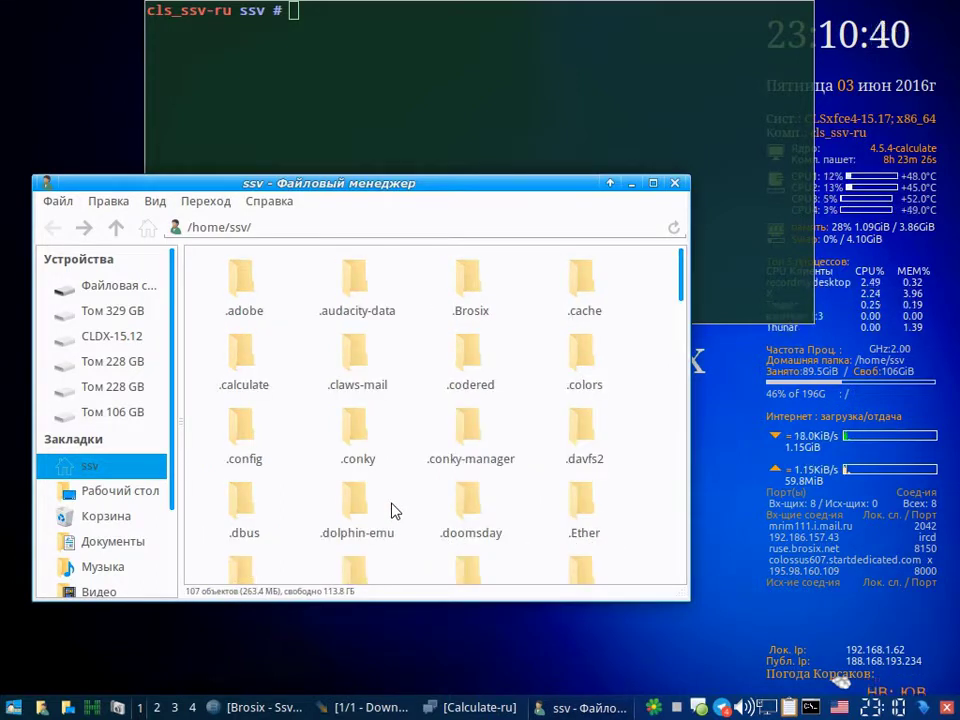
pyautogui.scroll(-1, 398, 510)
pyautogui.scroll(-2, 407, 510)
pyautogui.scroll(-2, 407, 510)
pyautogui.scroll(-2, 409, 510)
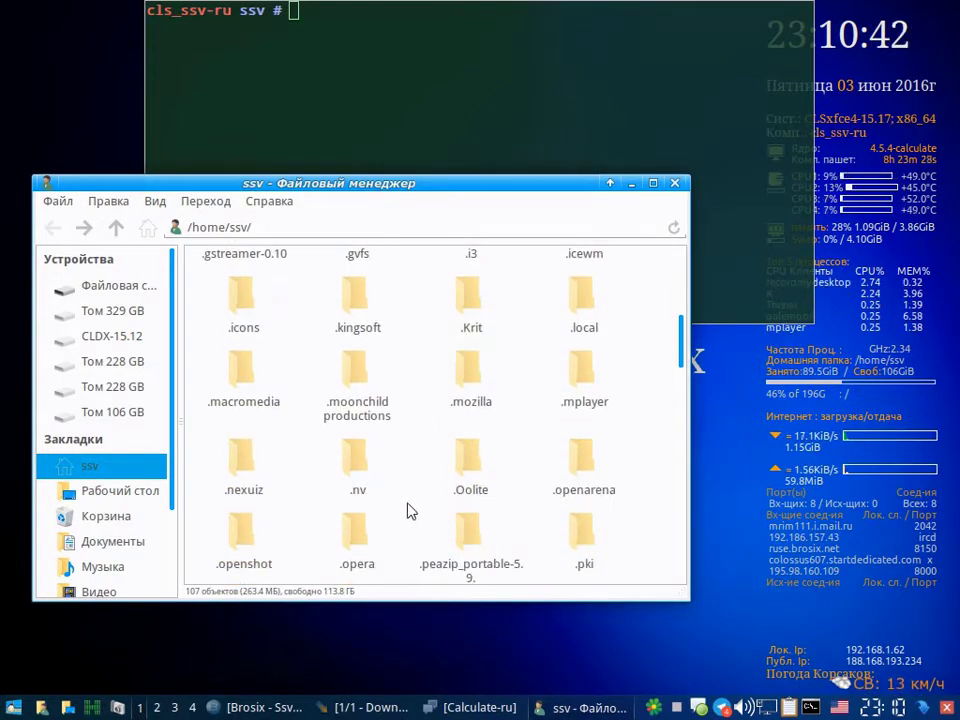
pyautogui.scroll(-2, 435, 506)
pyautogui.scroll(-2, 432, 505)
pyautogui.scroll(-2, 435, 506)
pyautogui.scroll(-3, 435, 506)
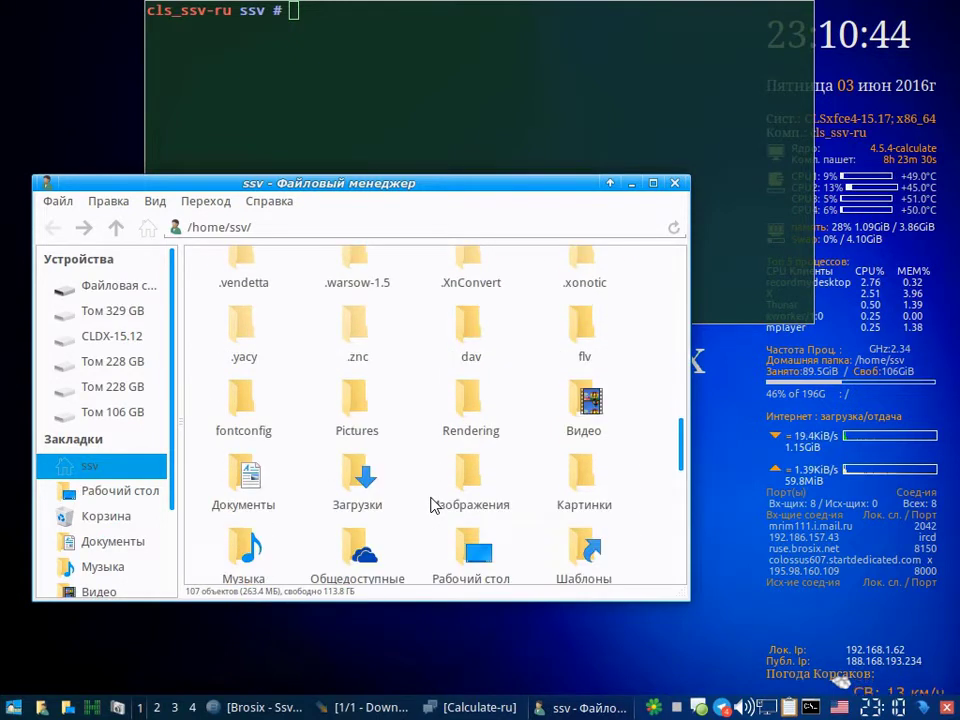
pyautogui.scroll(1, 432, 505)
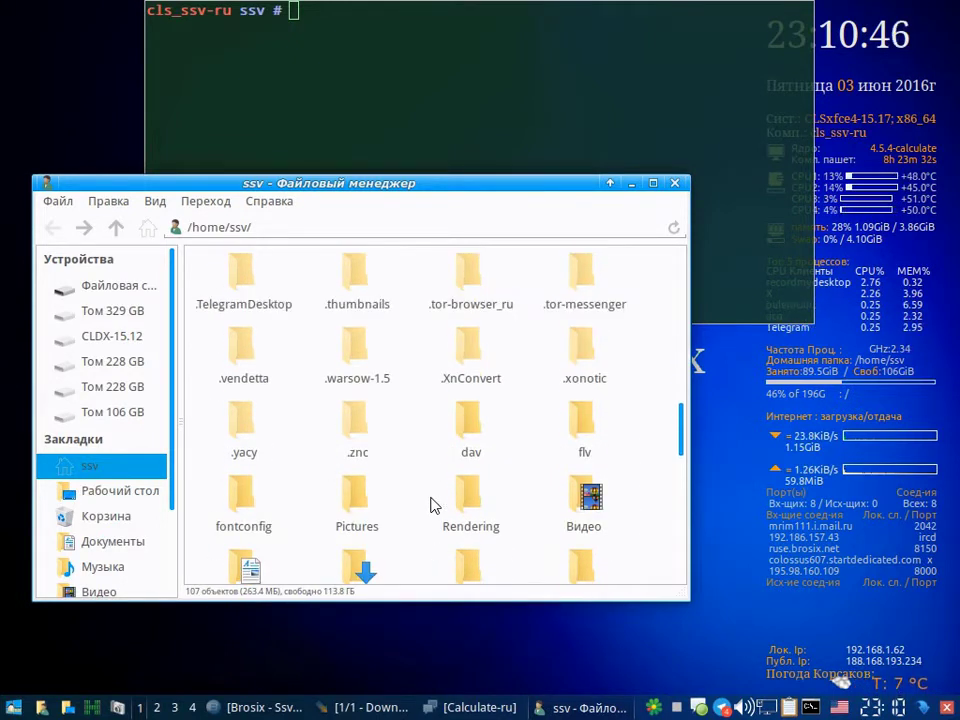
pyautogui.scroll(1, 432, 505)
pyautogui.scroll(2, 432, 505)
pyautogui.scroll(2, 432, 505)
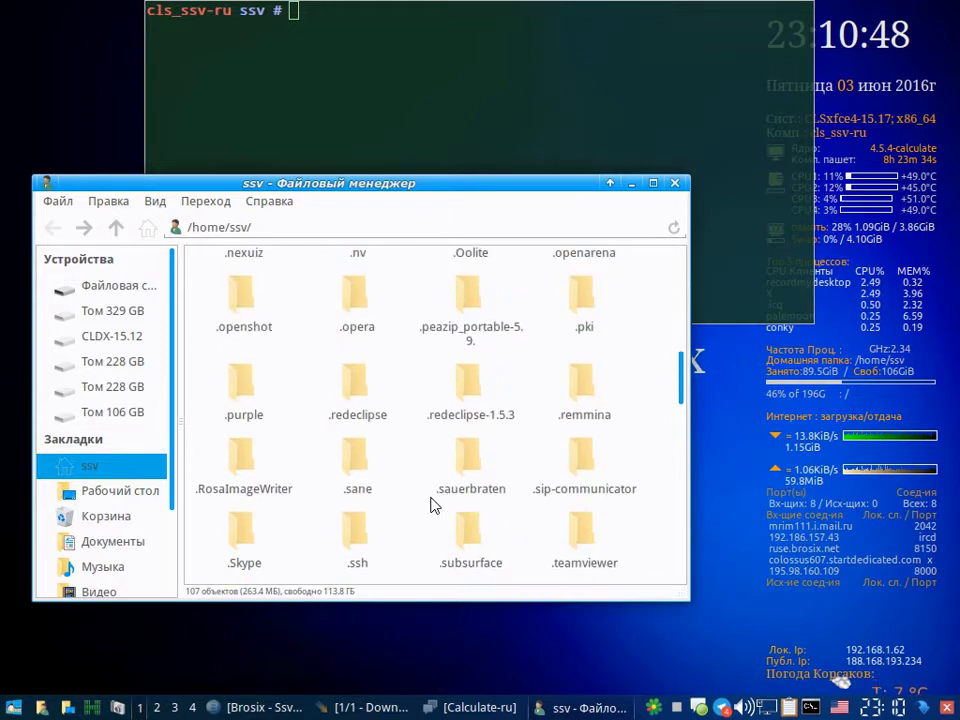
pyautogui.scroll(1, 432, 505)
pyautogui.scroll(1, 432, 505)
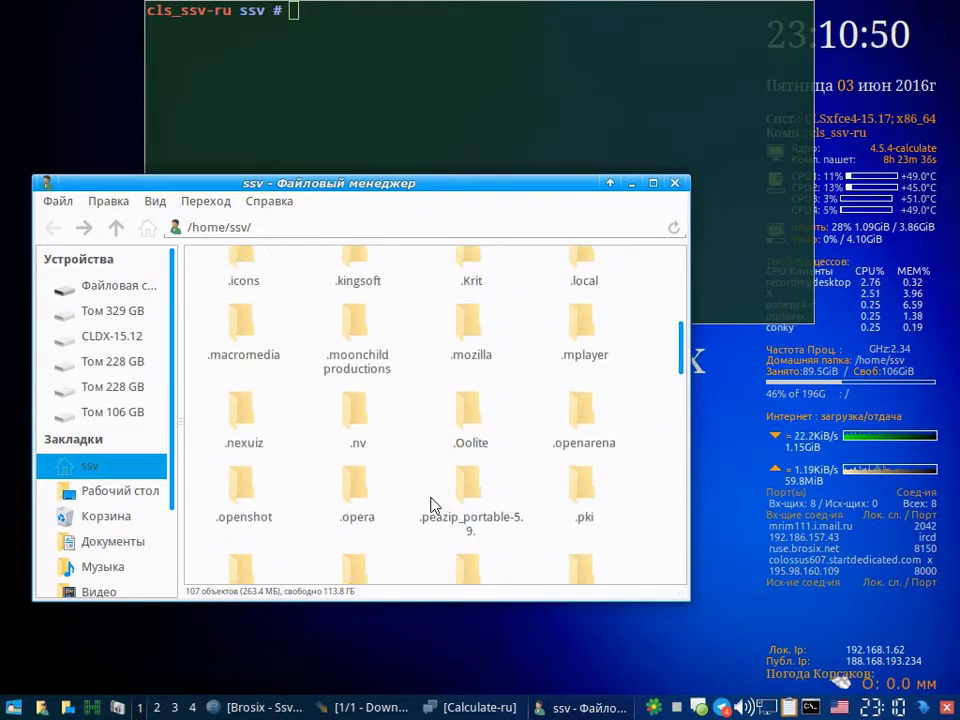
pyautogui.scroll(1, 432, 505)
pyautogui.scroll(1, 432, 505)
pyautogui.scroll(1, 432, 505)
pyautogui.scroll(2, 432, 505)
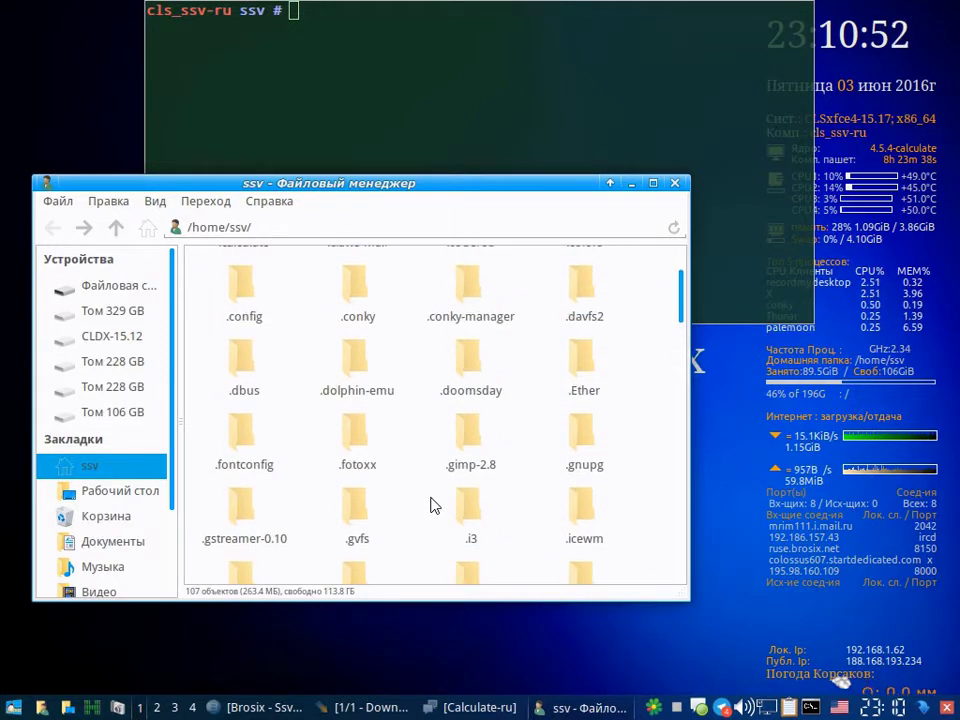
pyautogui.scroll(2, 432, 505)
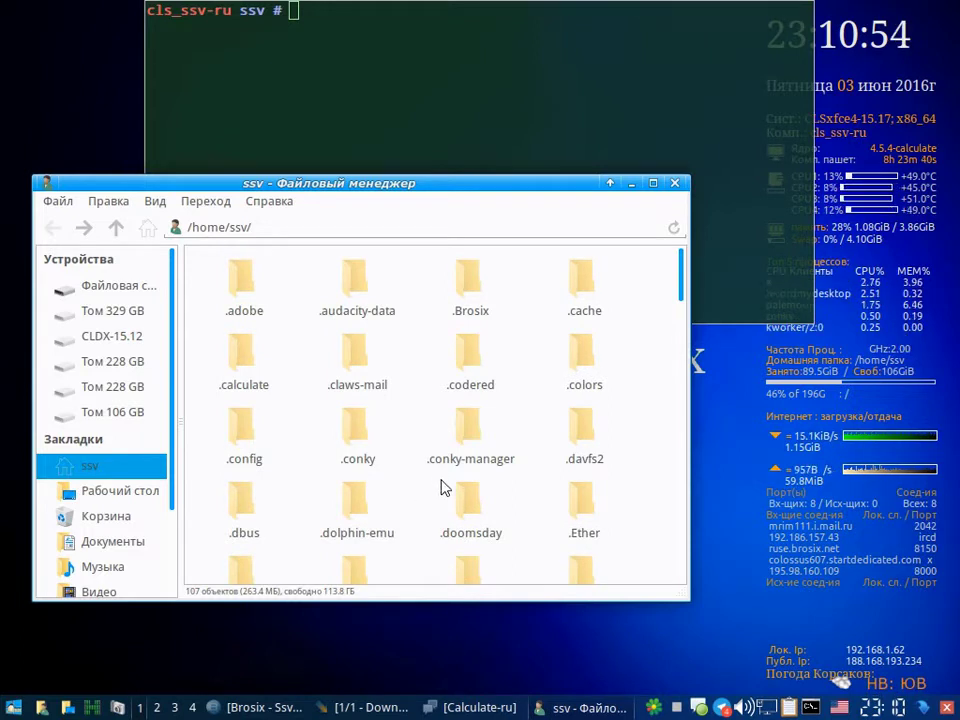
pyautogui.scroll(-1, 444, 487)
pyautogui.scroll(-2, 444, 489)
pyautogui.scroll(-1, 444, 489)
pyautogui.scroll(-2, 444, 491)
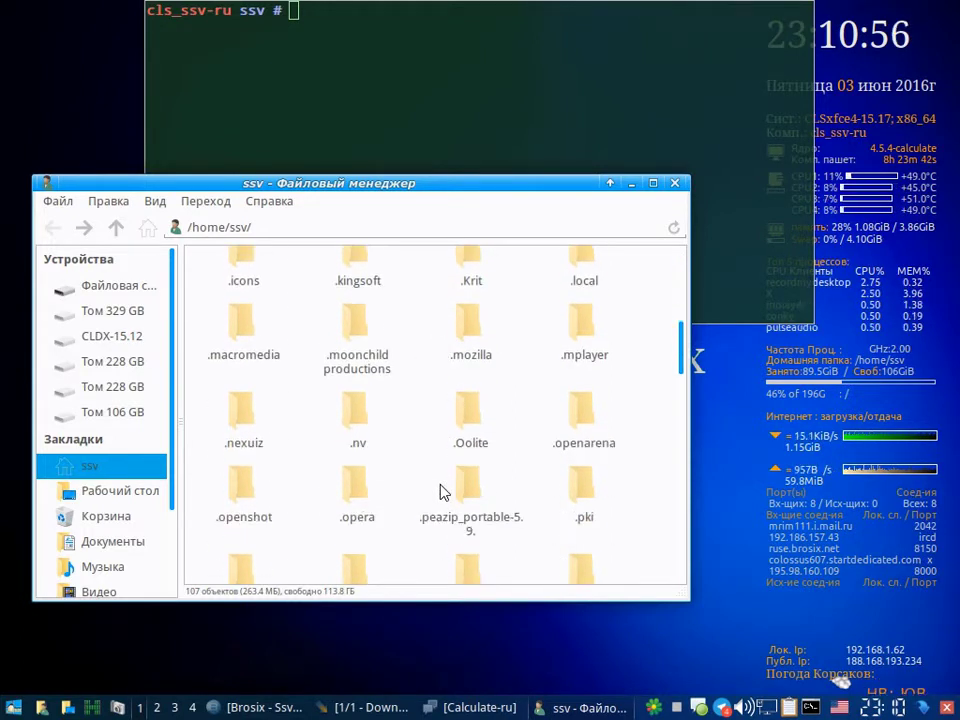
pyautogui.scroll(-2, 444, 491)
pyautogui.scroll(-2, 444, 491)
pyautogui.scroll(-1, 444, 491)
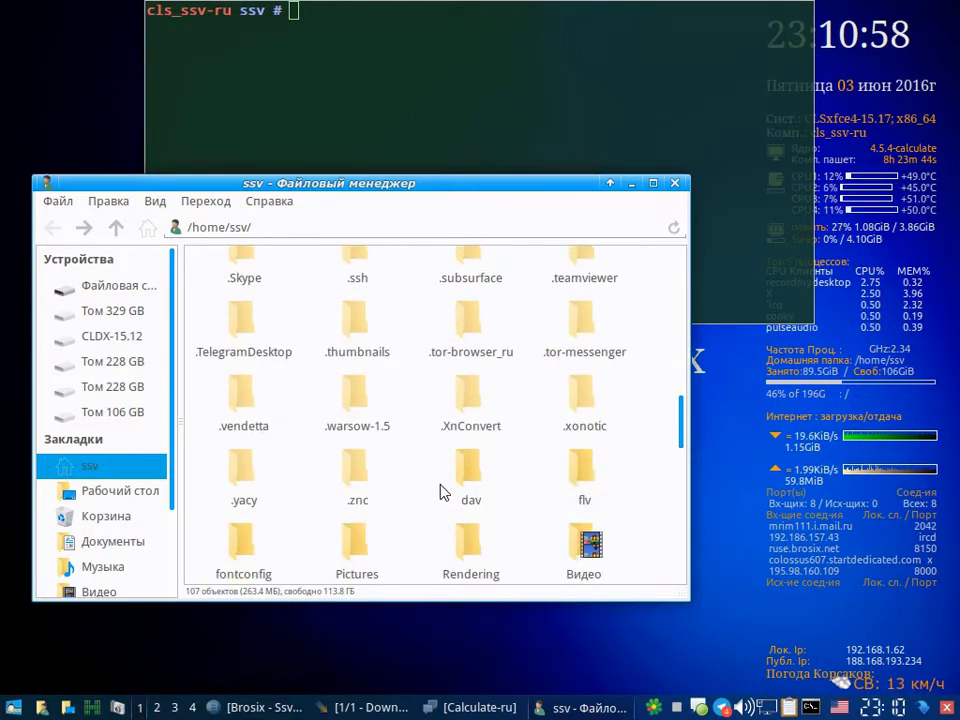
pyautogui.scroll(-2, 444, 491)
pyautogui.scroll(-3, 444, 491)
pyautogui.scroll(1, 444, 491)
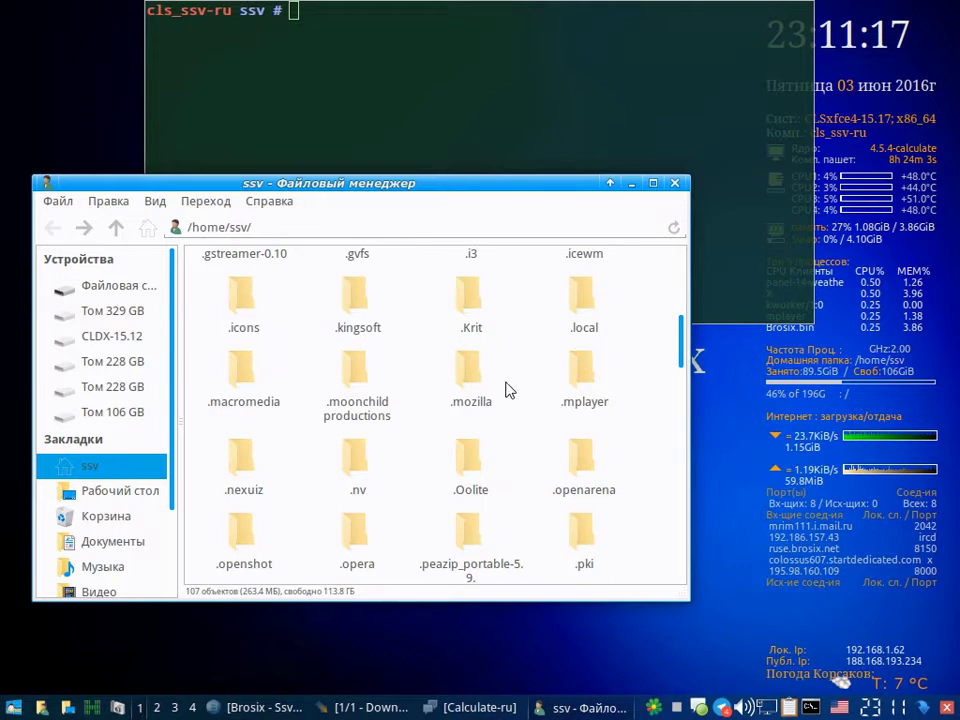
# Step: Browse into the hidden .Krit folder and its mnt subfolder, then return to .Krit
pyautogui.click(473, 330)
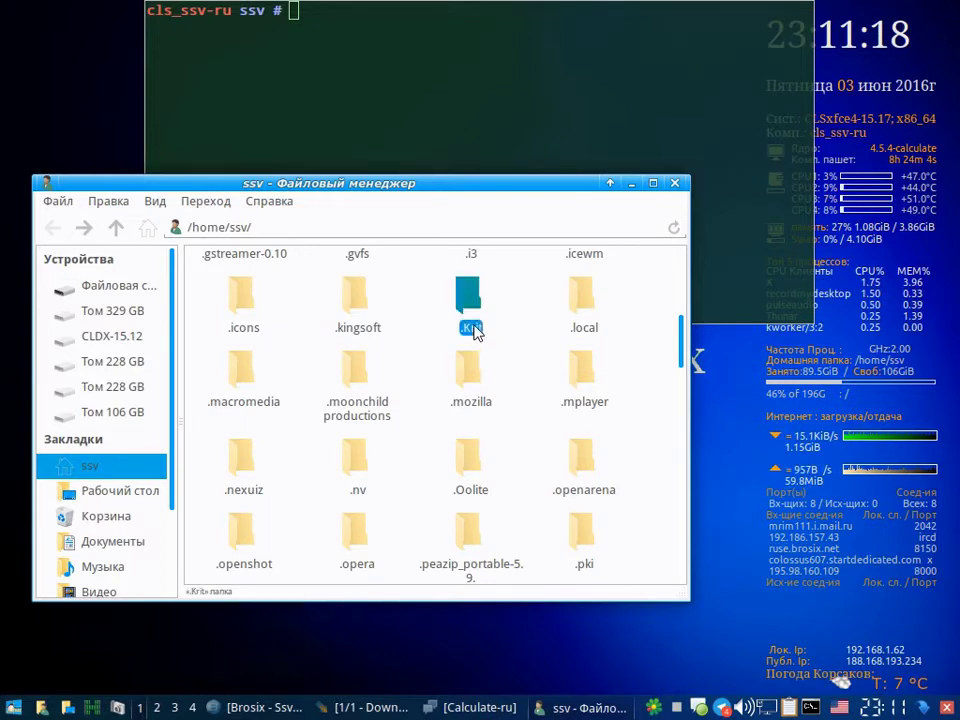
pyautogui.doubleClick(473, 313)
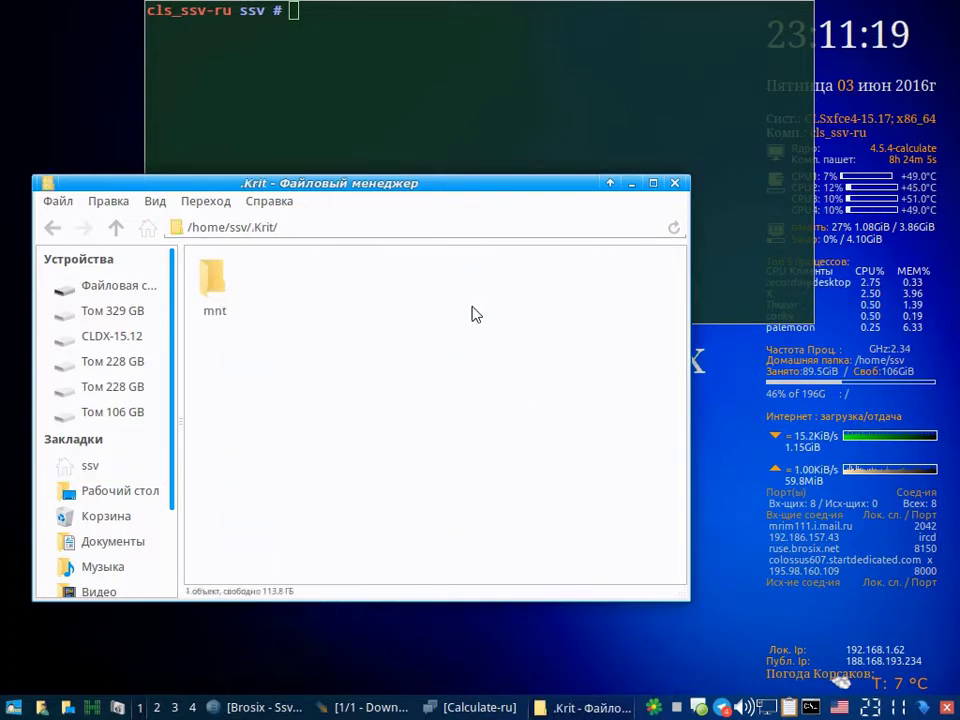
pyautogui.click(207, 289)
pyautogui.doubleClick(207, 289)
pyautogui.hotkey('alt', 'Left')
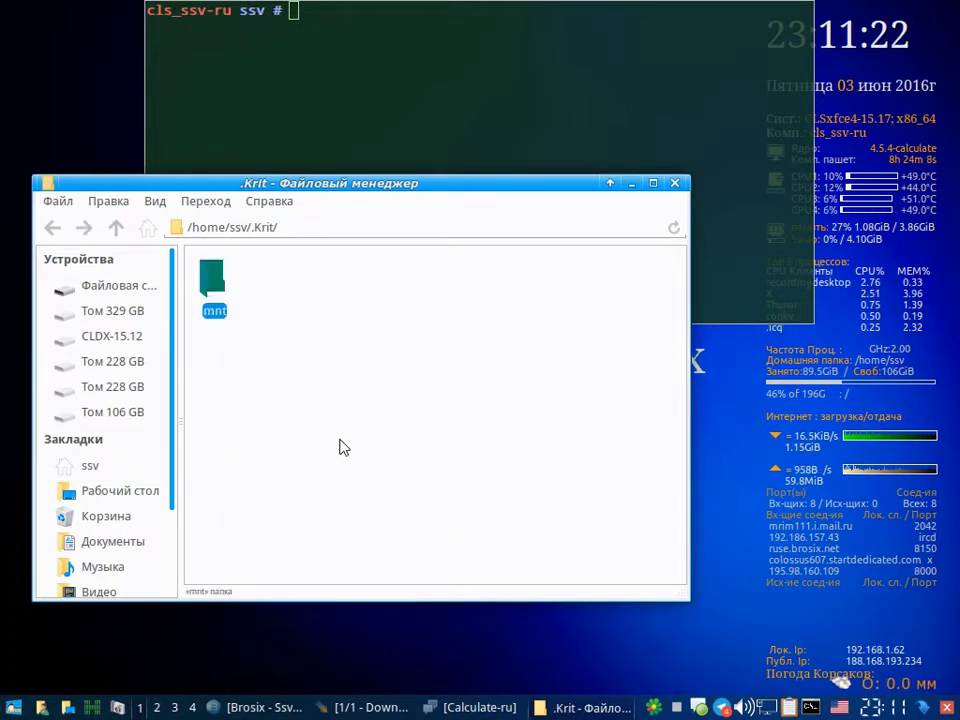
# Step: Run chmod -R 0777 on /home/ssv/.Krit in the drop-down terminal
pyautogui.click(367, 108)
pyautogui.write('c')
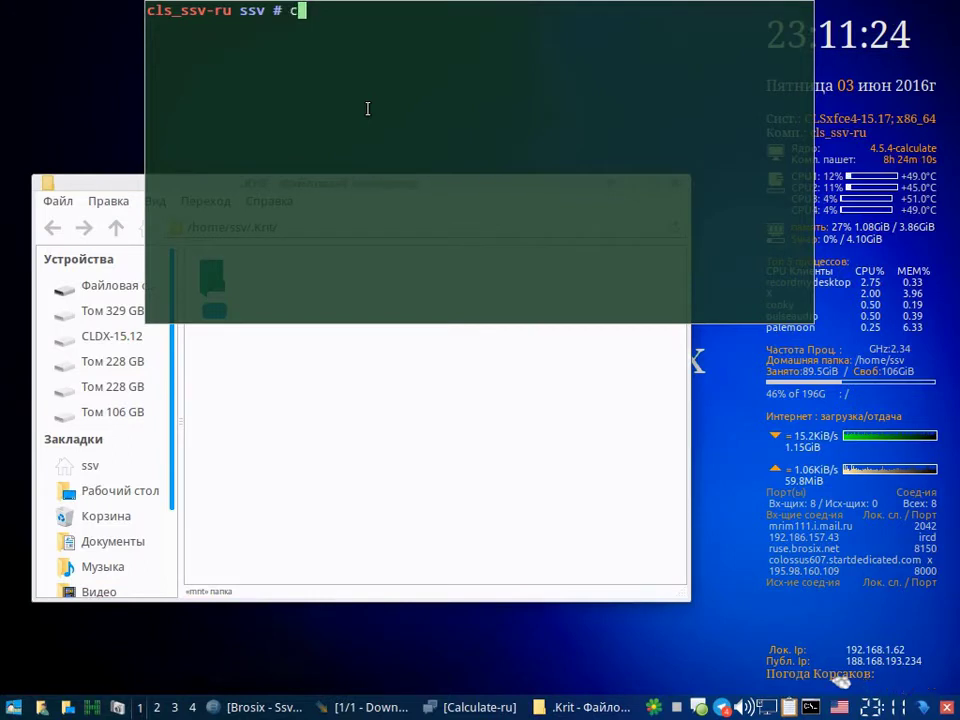
pyautogui.write('hmod -R')
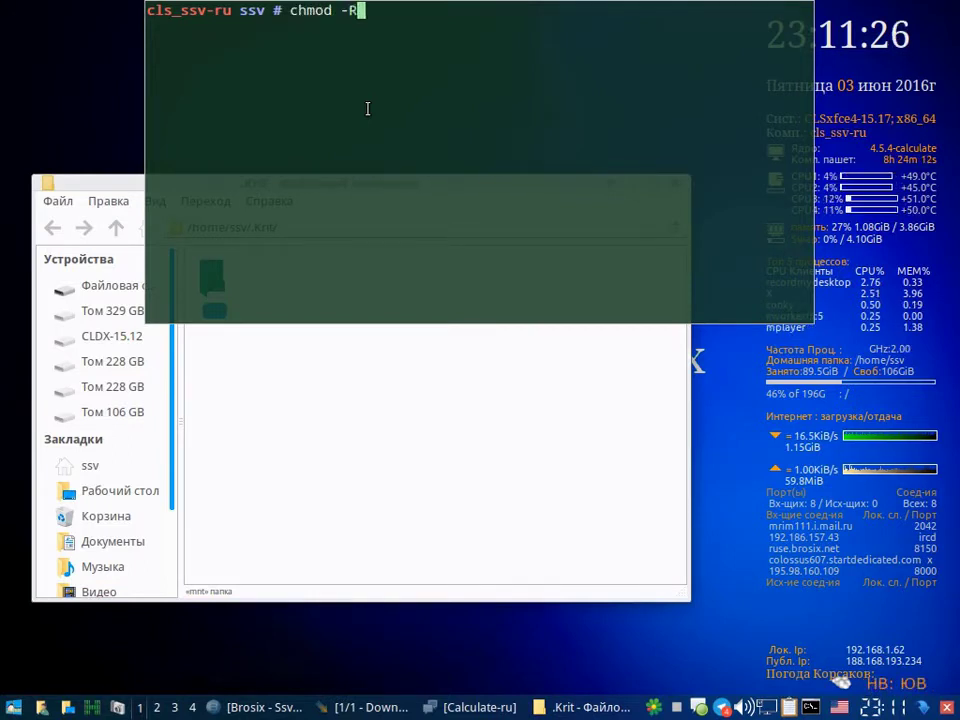
pyautogui.write(' 0777')
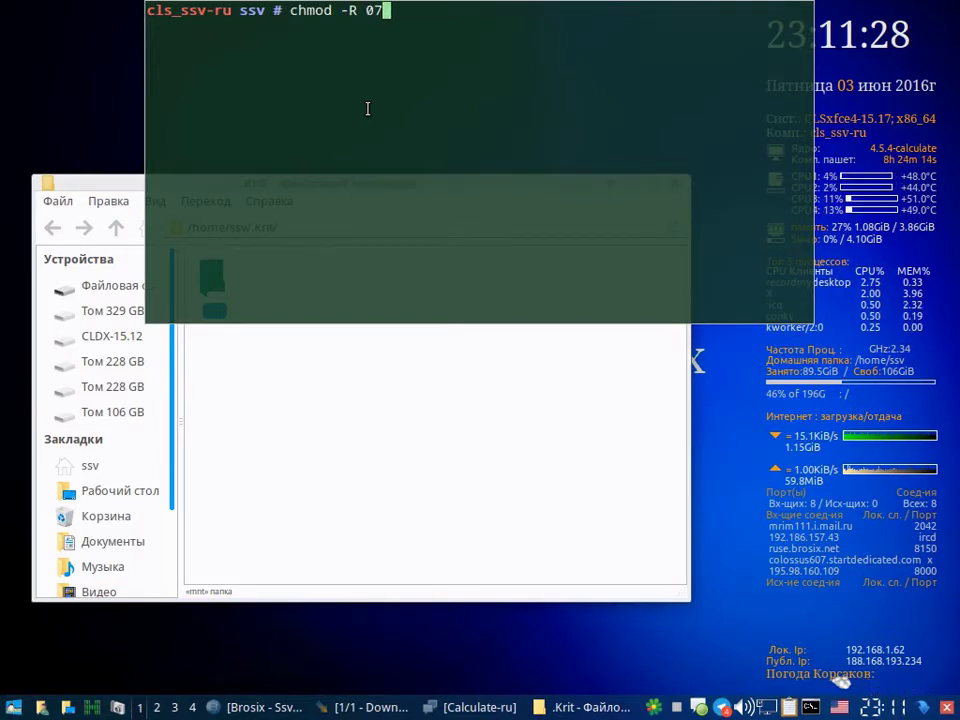
pyautogui.click(406, 350)
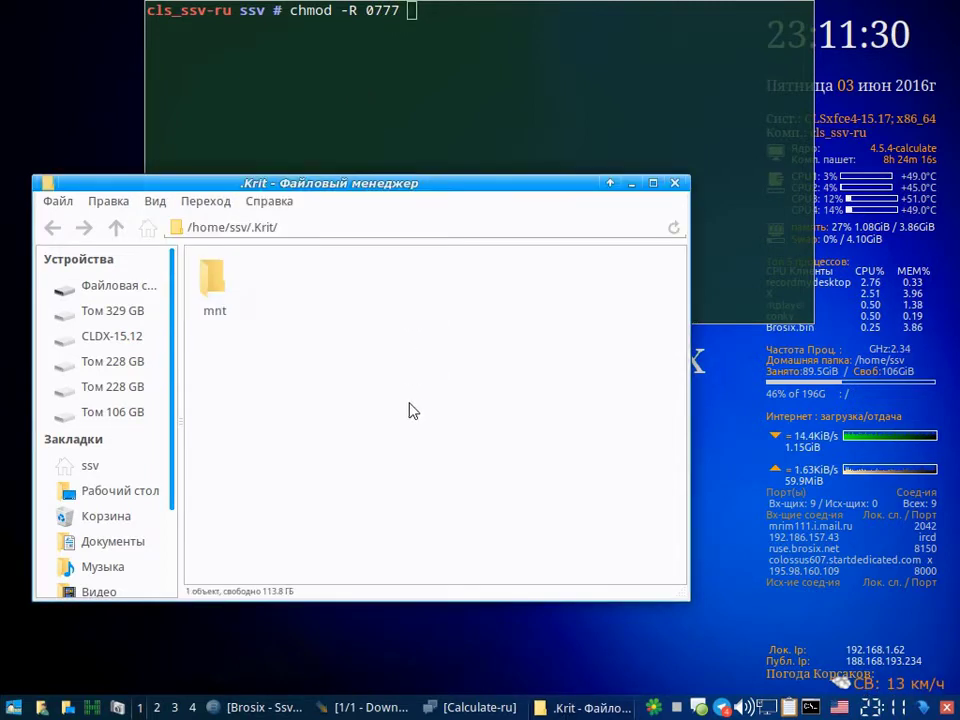
pyautogui.press('BackSpace')
pyautogui.moveTo(467, 545); pyautogui.dragTo(520, 98)
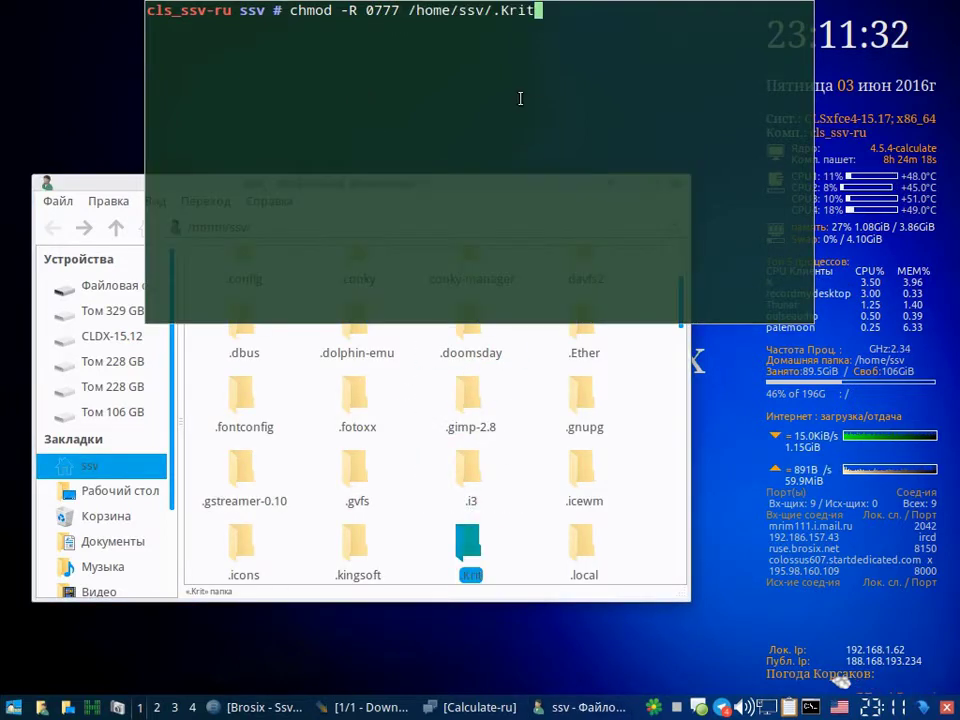
pyautogui.press('Return')
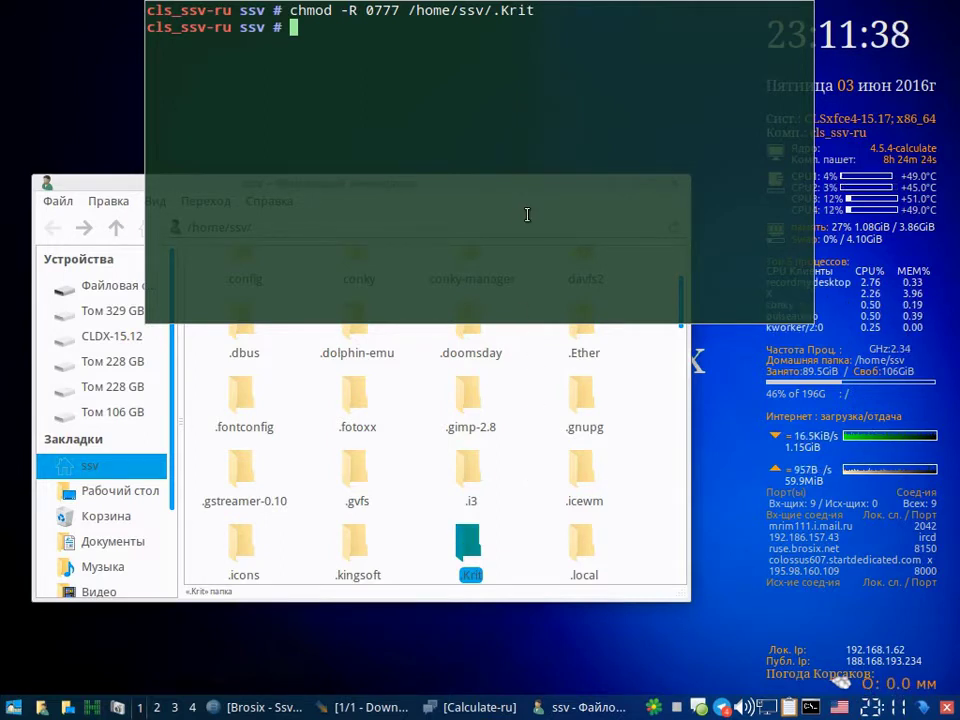
# Step: Move usr, .DirIcon, AppRun, calligrakrita.png and Krita from .Krit/mnt up into .Krit
pyautogui.doubleClick(476, 524)
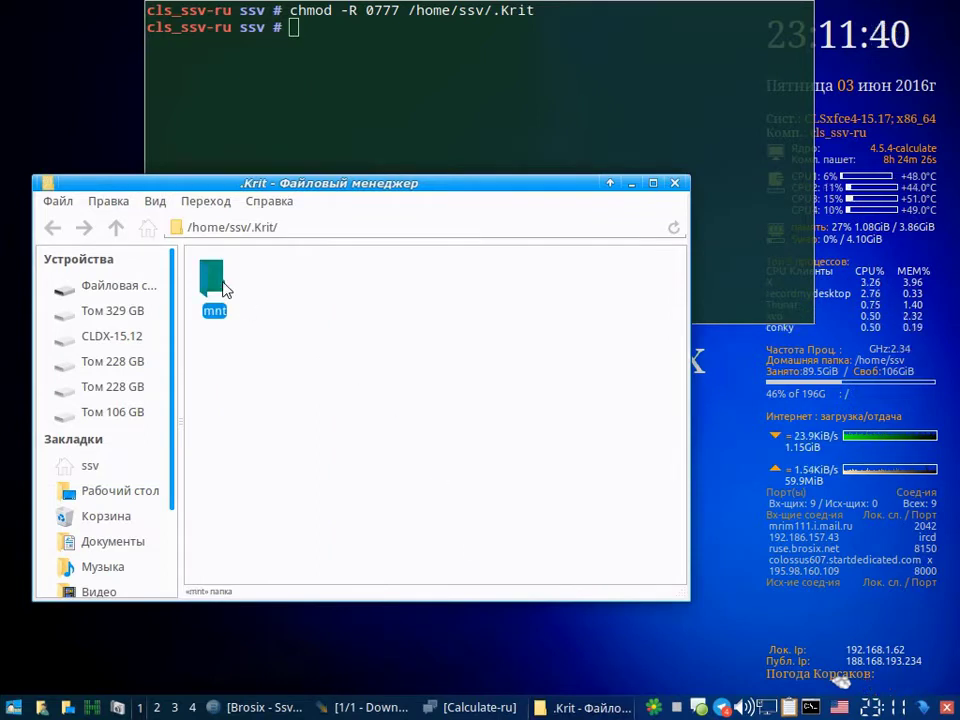
pyautogui.doubleClick(212, 283)
pyautogui.moveTo(665, 255)
pyautogui.mouseDown()
pyautogui.moveTo(495, 320)
pyautogui.moveTo(229, 326)
pyautogui.mouseUp()
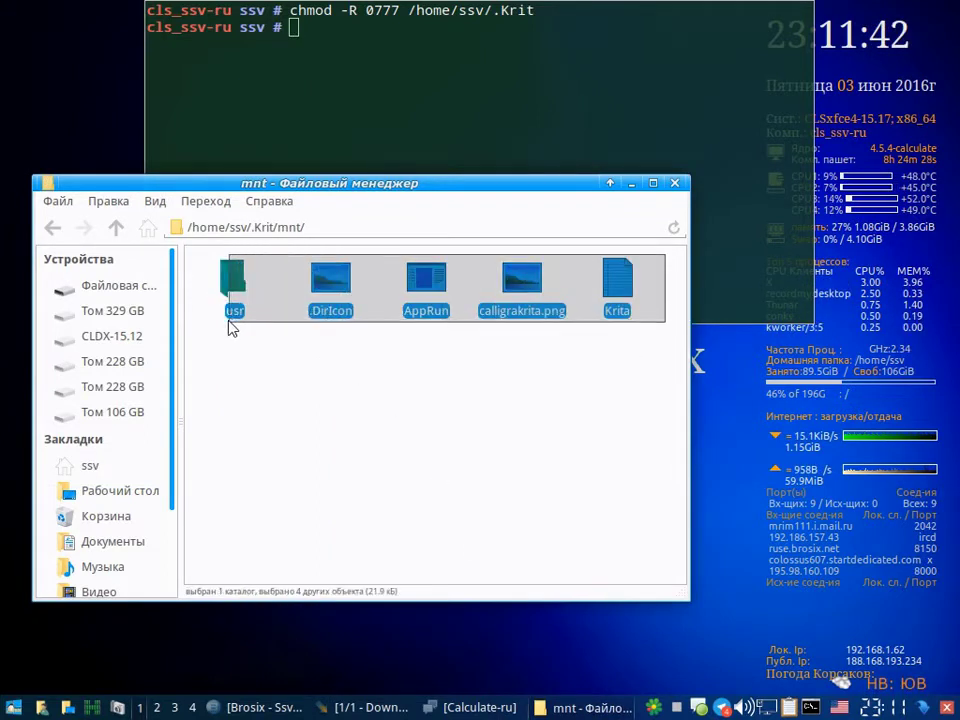
pyautogui.rightClick(231, 276)
pyautogui.click(296, 367)
pyautogui.hotkey('alt', 'Up')
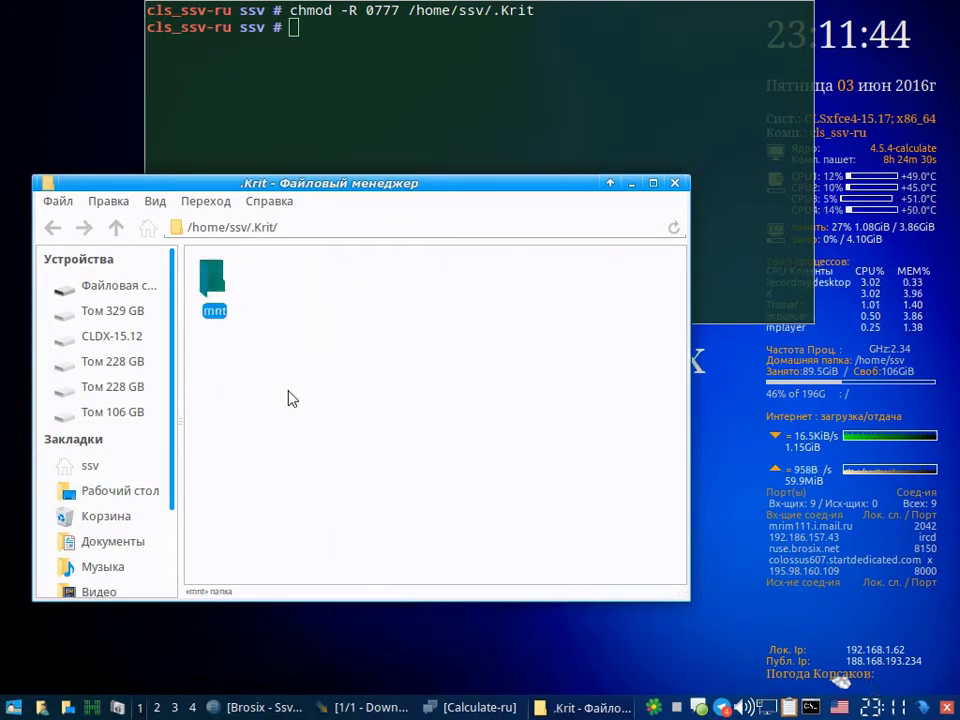
pyautogui.rightClick(318, 406)
pyautogui.click(405, 464)
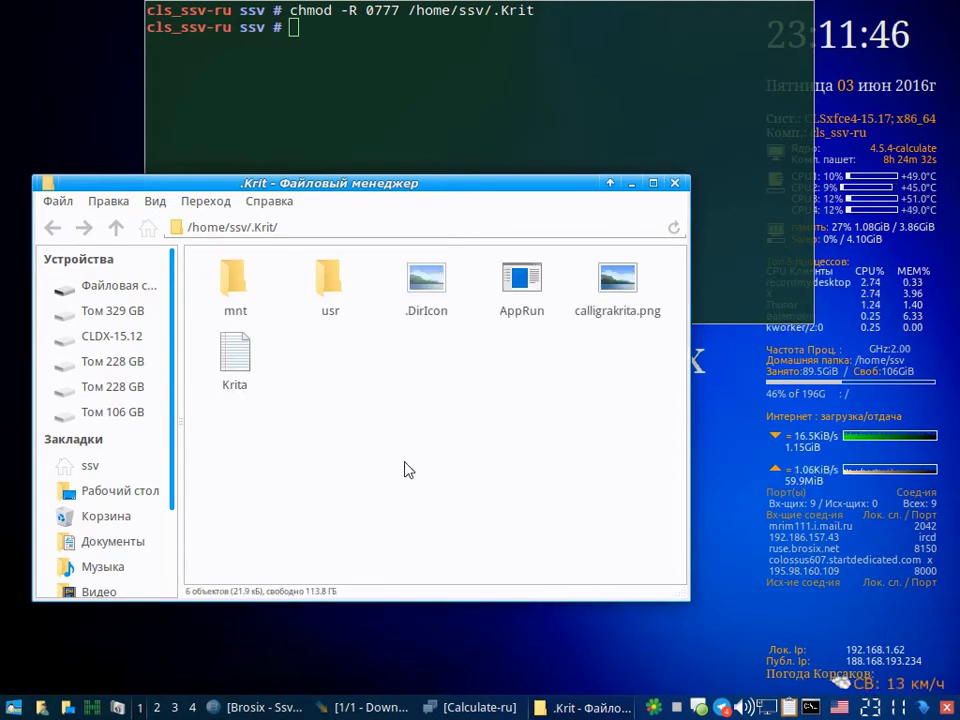
# Step: Permanently delete the emptied mnt folder and hide the drop-down terminal
pyautogui.rightClick(234, 291)
pyautogui.click(314, 481)
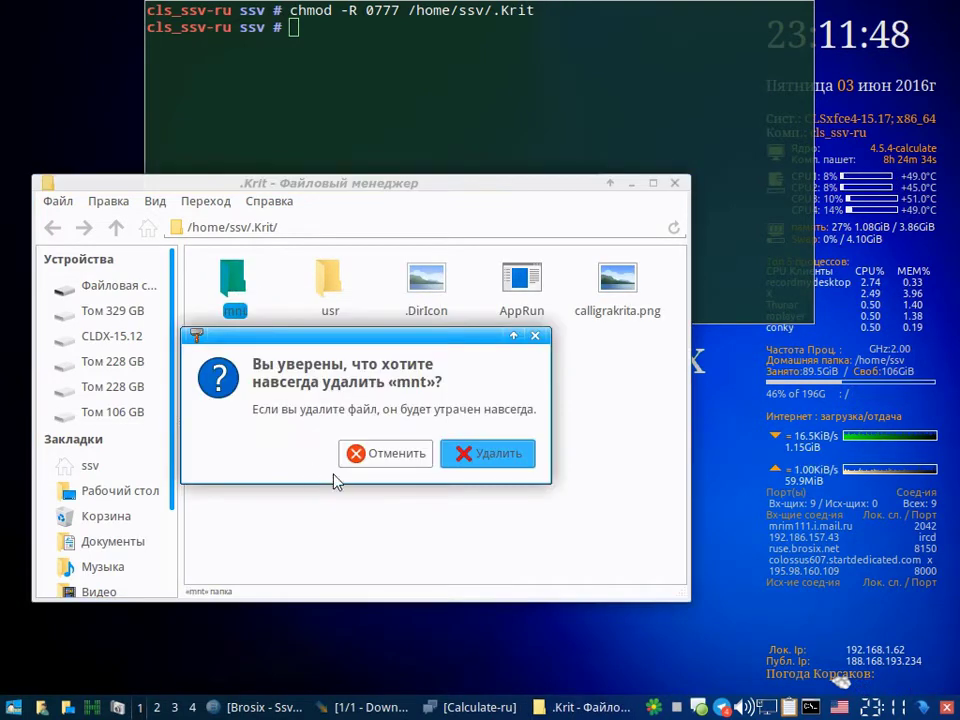
pyautogui.click(469, 462)
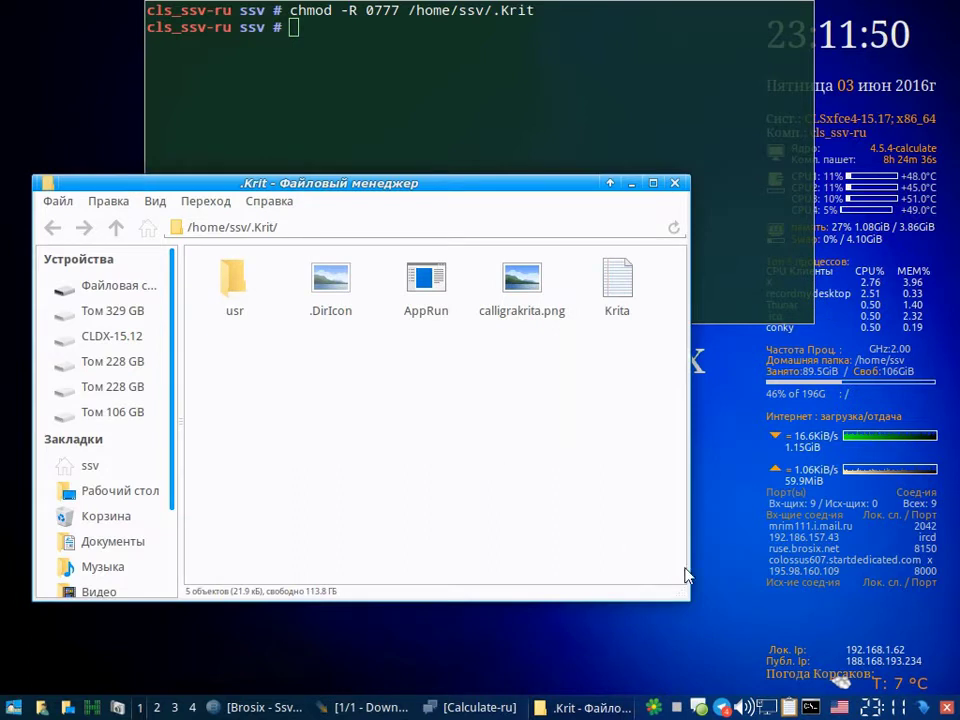
pyautogui.click(822, 705)
# Step: Launch Krita by running /home/ssv/.Krit/AppRun in the drop-down terminal
pyautogui.click(476, 108)
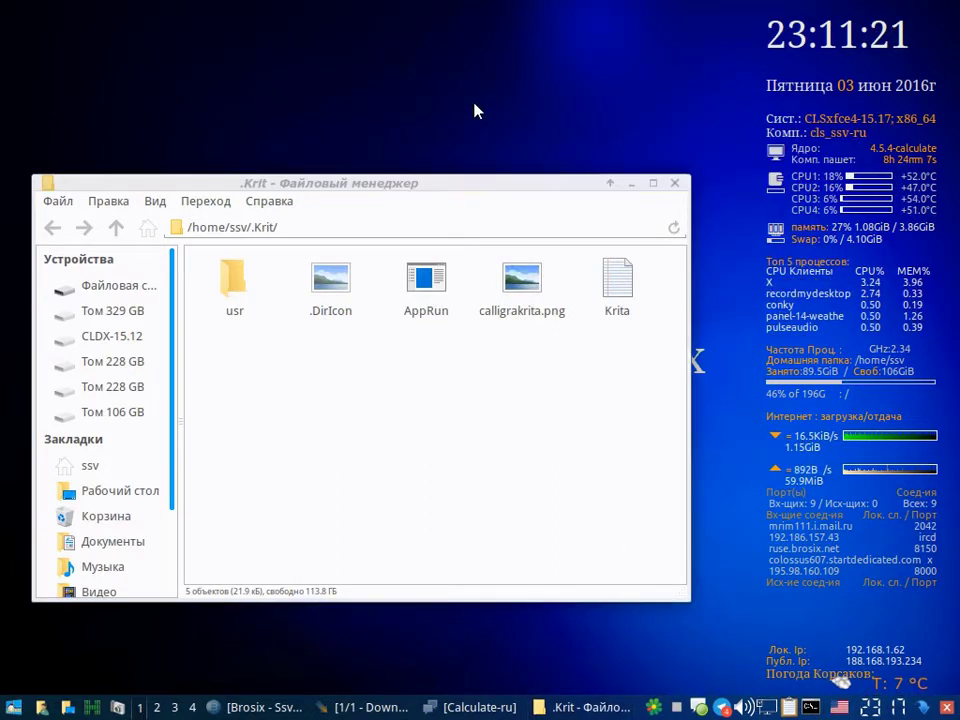
pyautogui.press('F12')
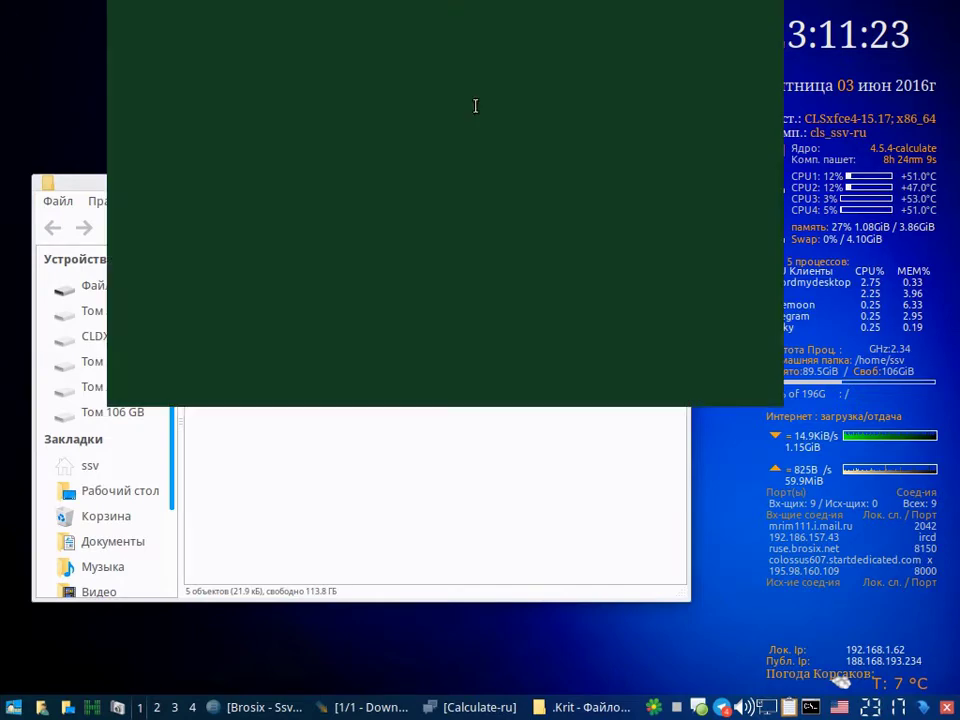
pyautogui.click(405, 498)
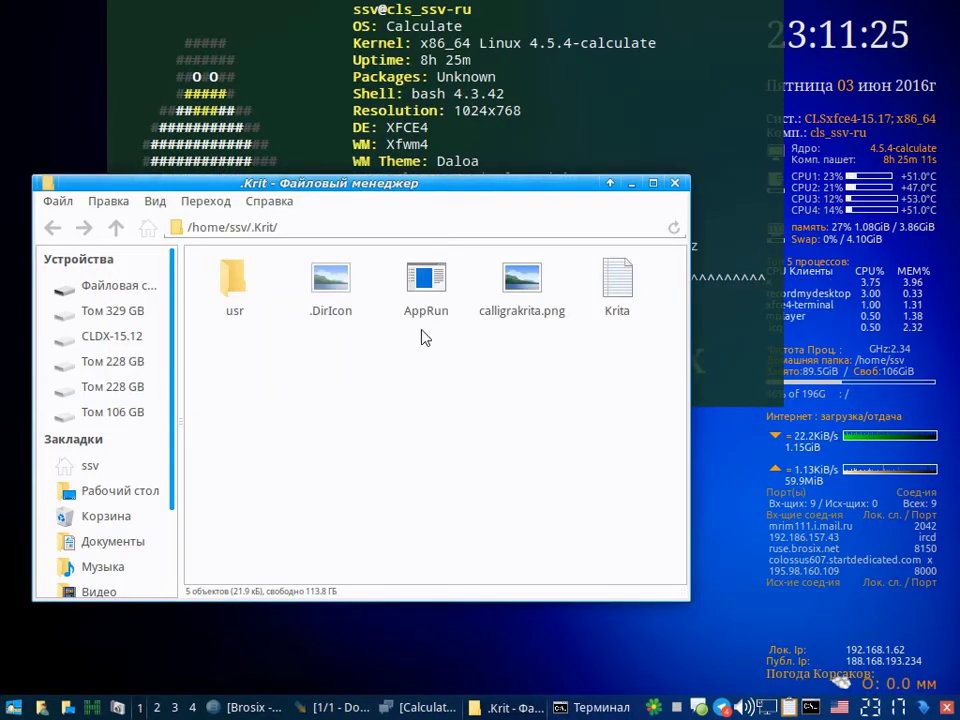
pyautogui.moveTo(497, 187); pyautogui.dragTo(490, 257)
pyautogui.click(428, 365)
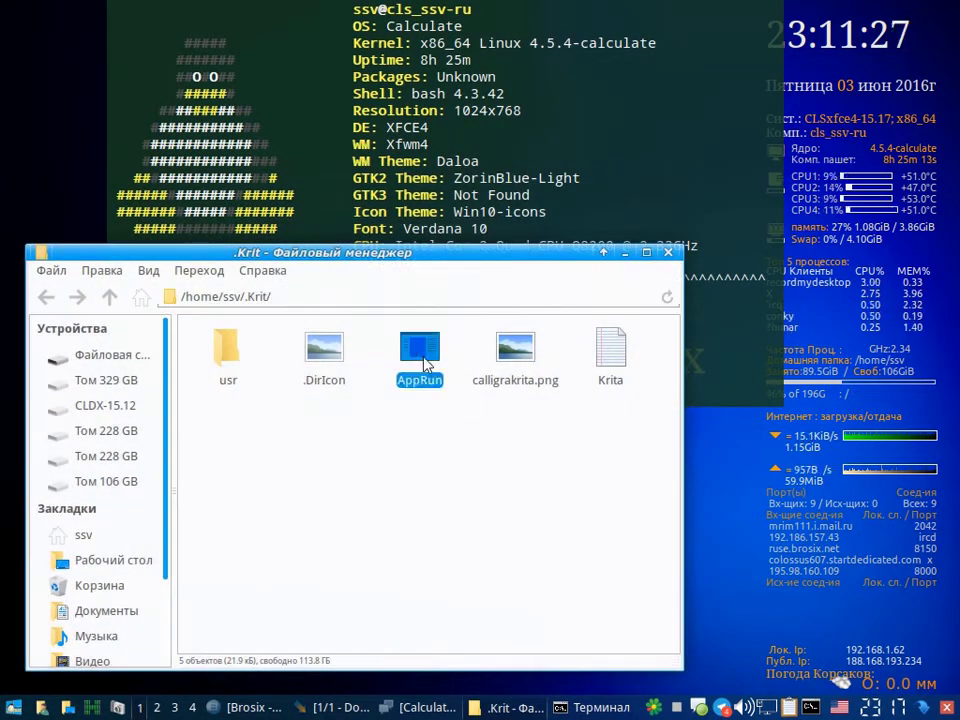
pyautogui.moveTo(428, 365); pyautogui.dragTo(628, 150)
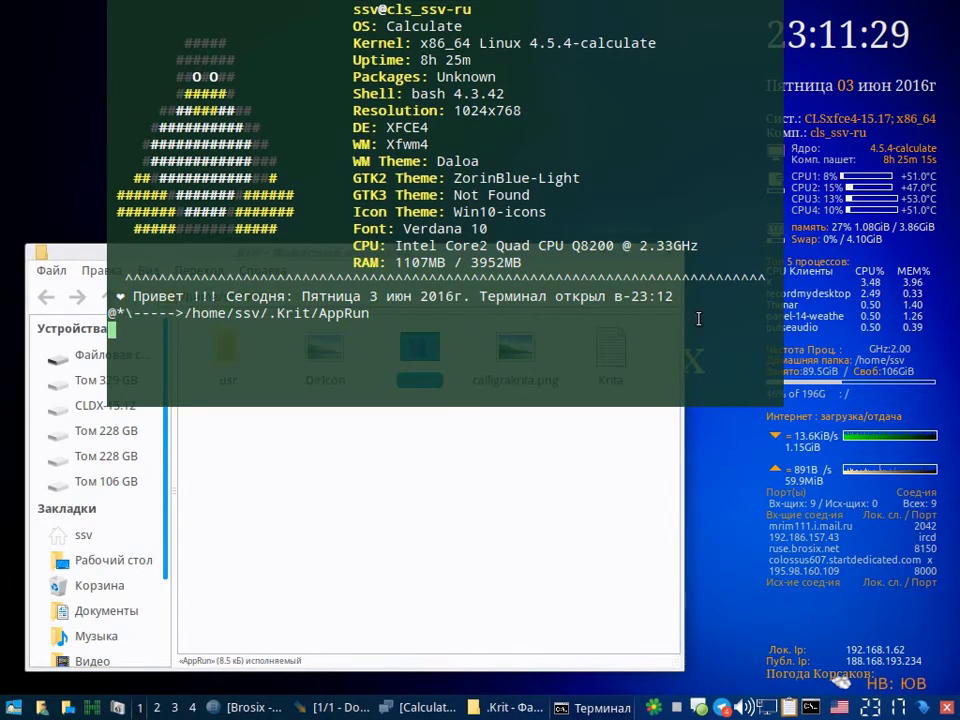
pyautogui.press('Return')
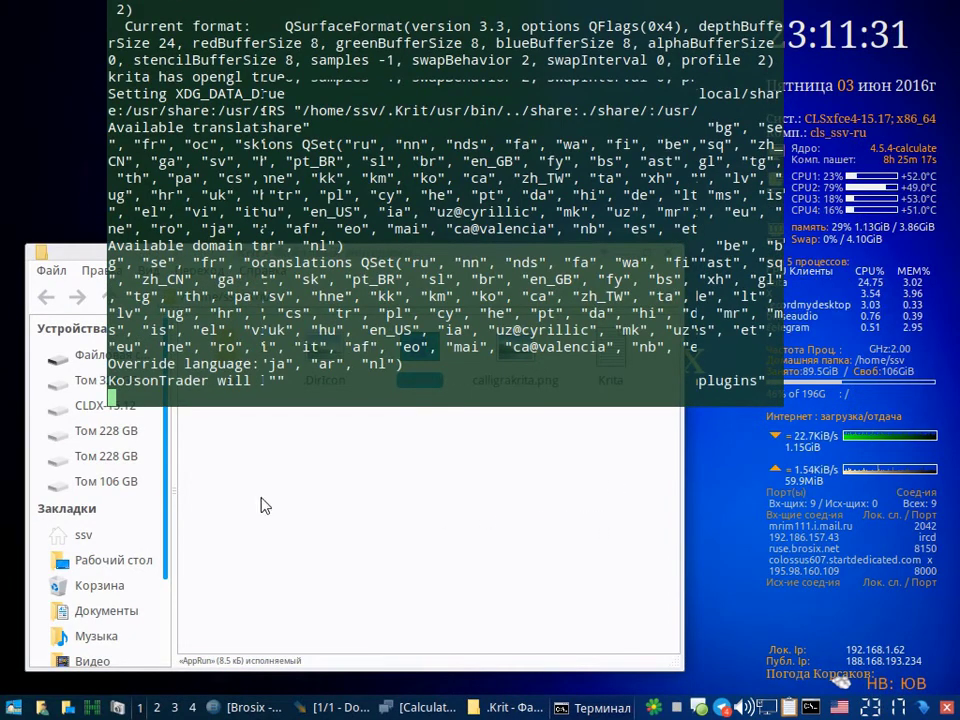
pyautogui.click(253, 494)
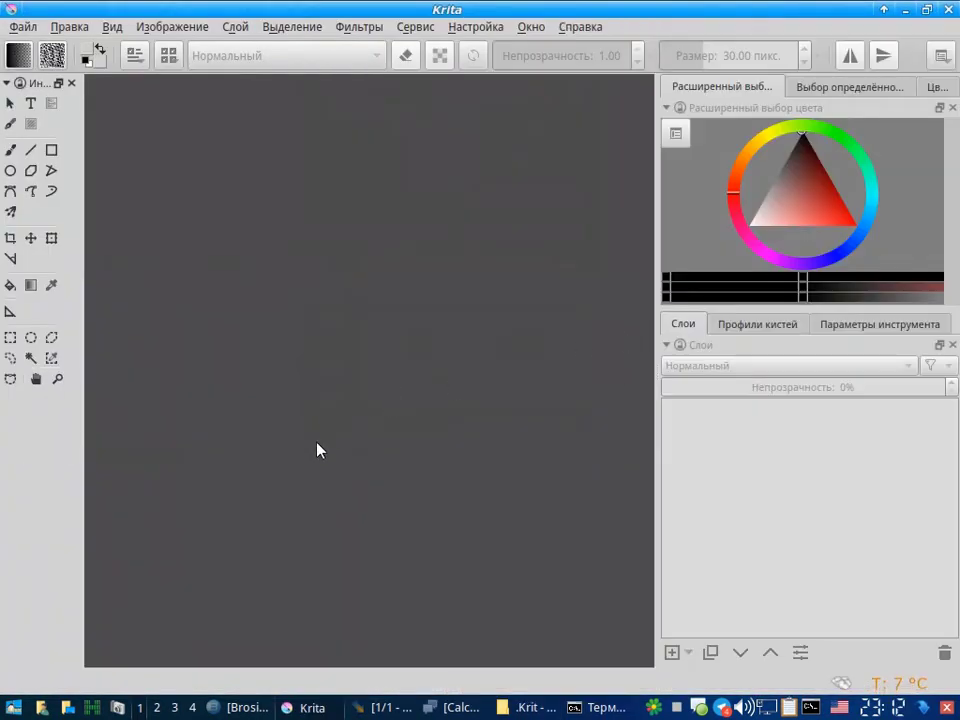
pyautogui.click(25, 27)
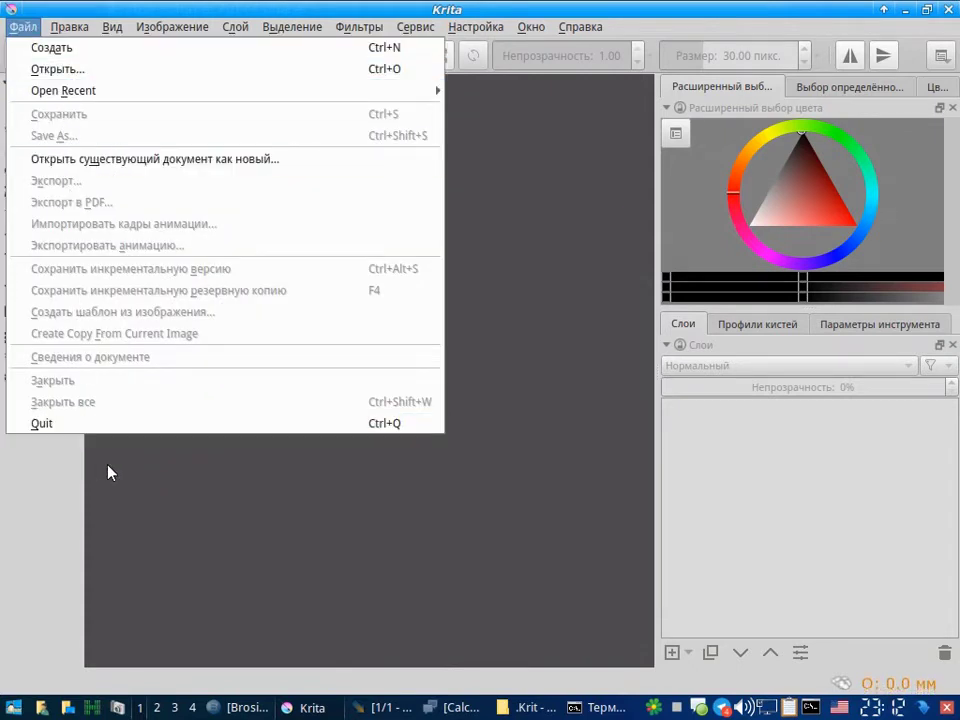
pyautogui.click(70, 46)
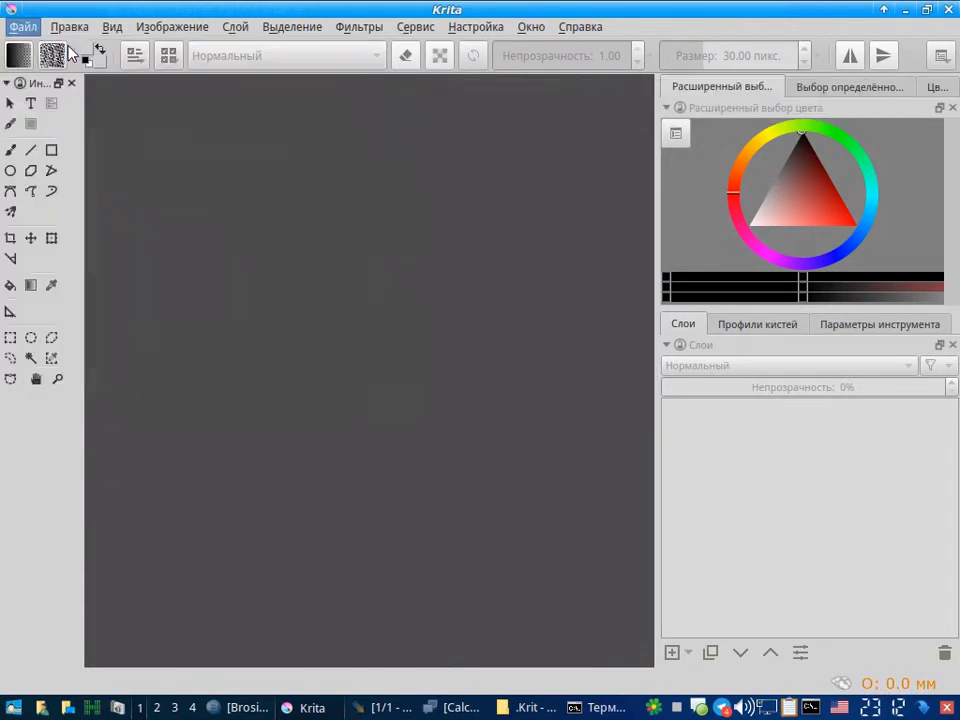
pyautogui.click(150, 199)
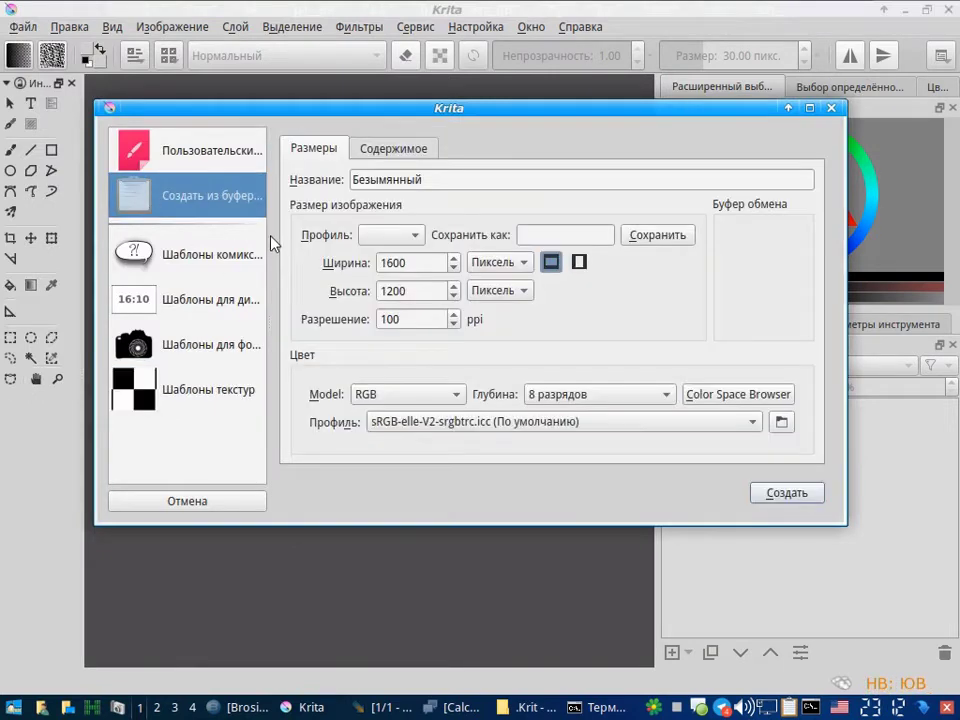
pyautogui.click(238, 266)
pyautogui.click(213, 297)
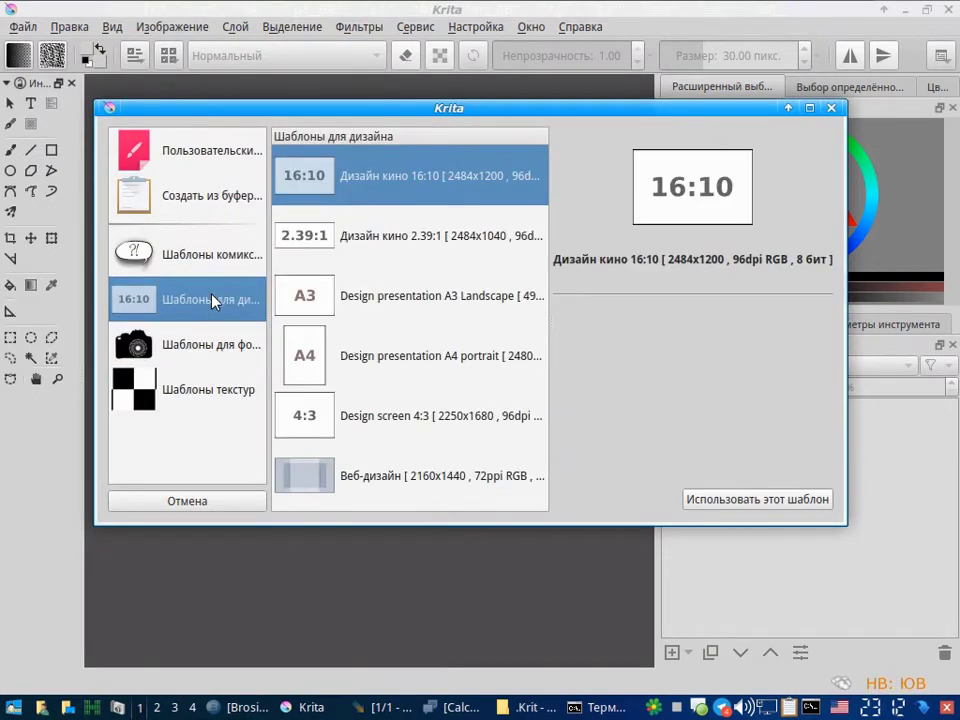
pyautogui.click(210, 357)
pyautogui.click(226, 390)
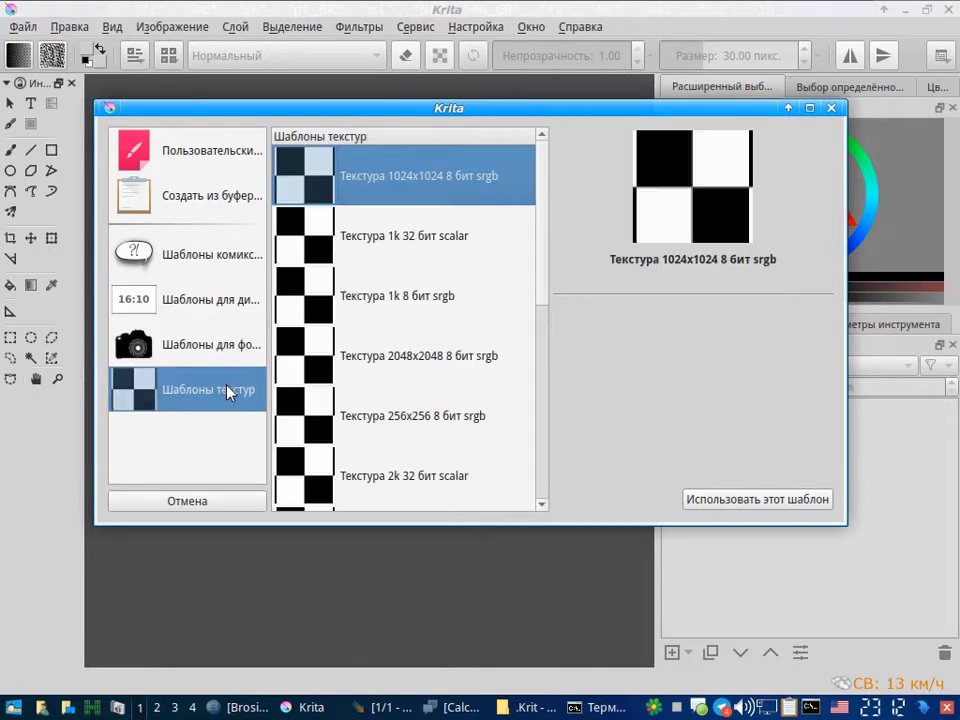
pyautogui.click(834, 108)
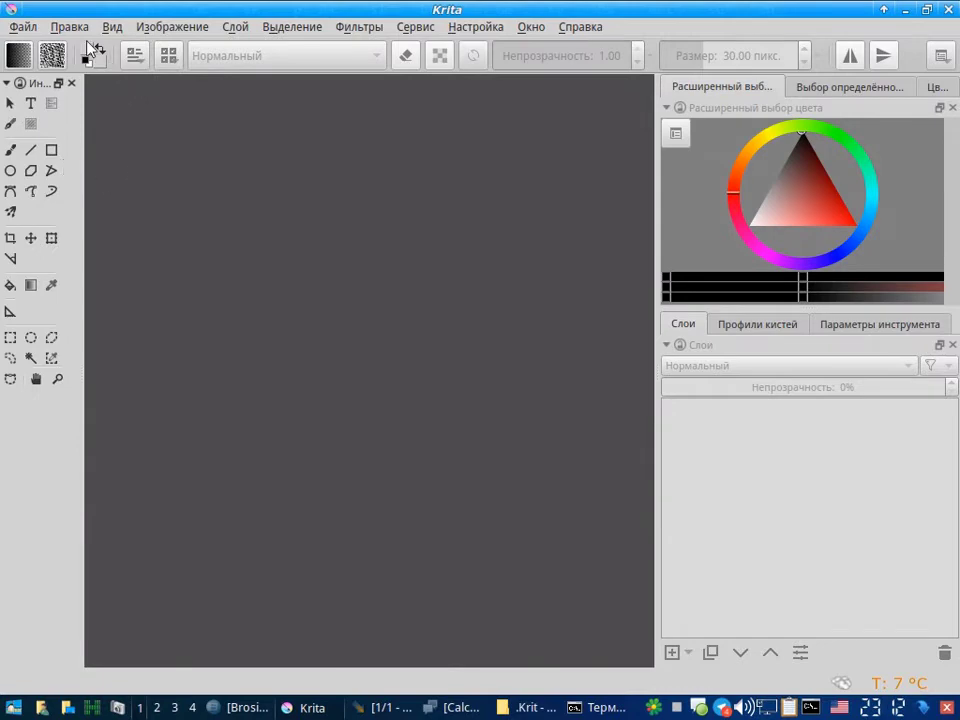
# Step: Open the landscape photo 21-04-27-kolorado.jpg
pyautogui.click(24, 27)
pyautogui.click(58, 70)
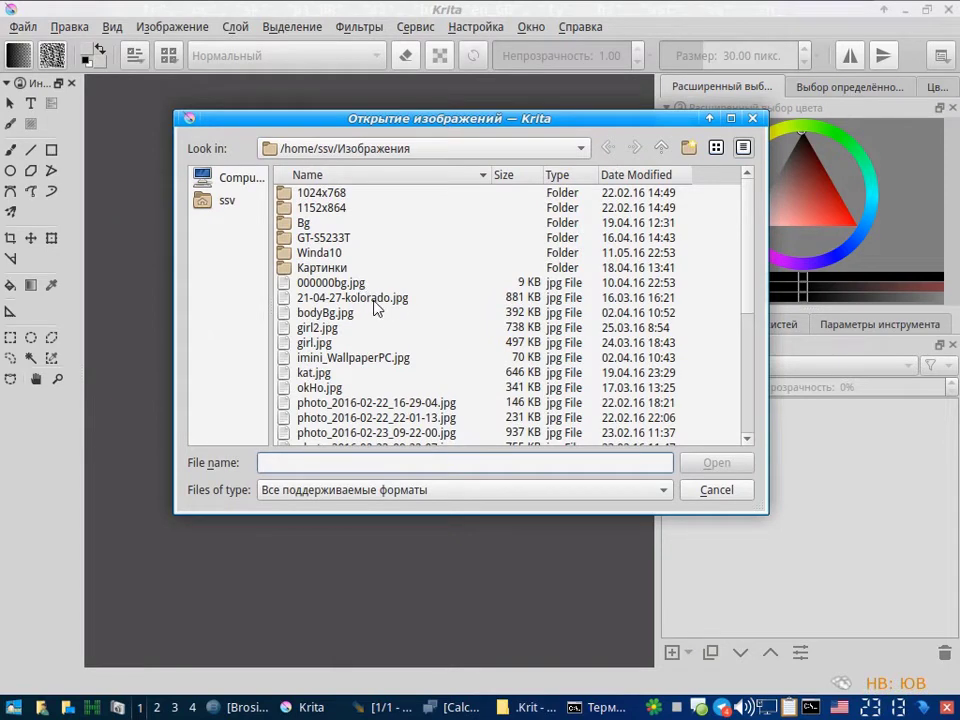
pyautogui.click(383, 303)
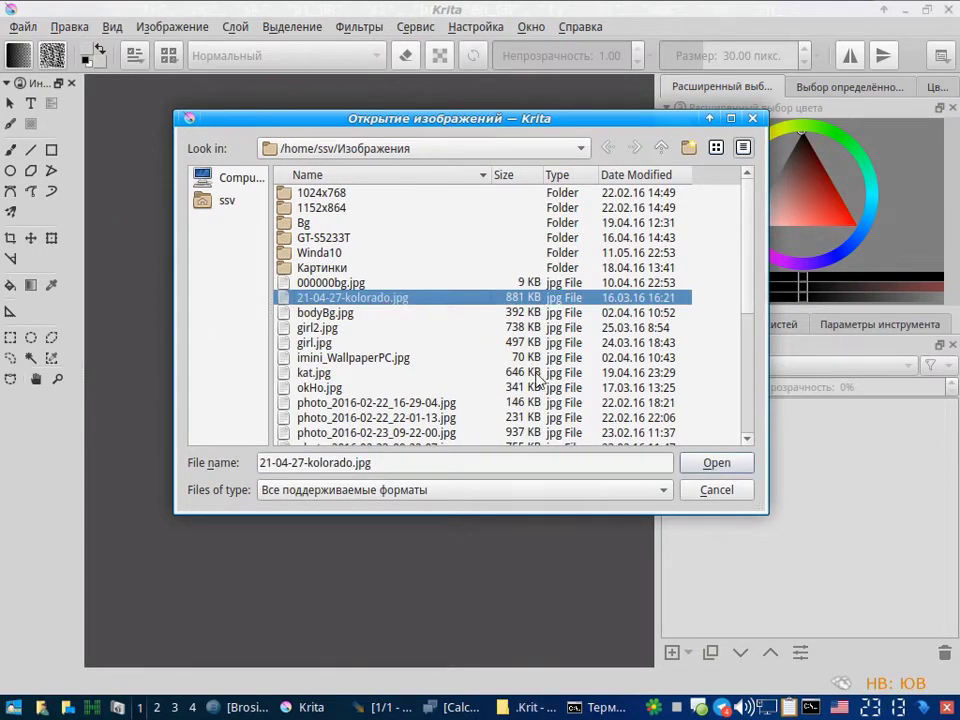
pyautogui.click(724, 466)
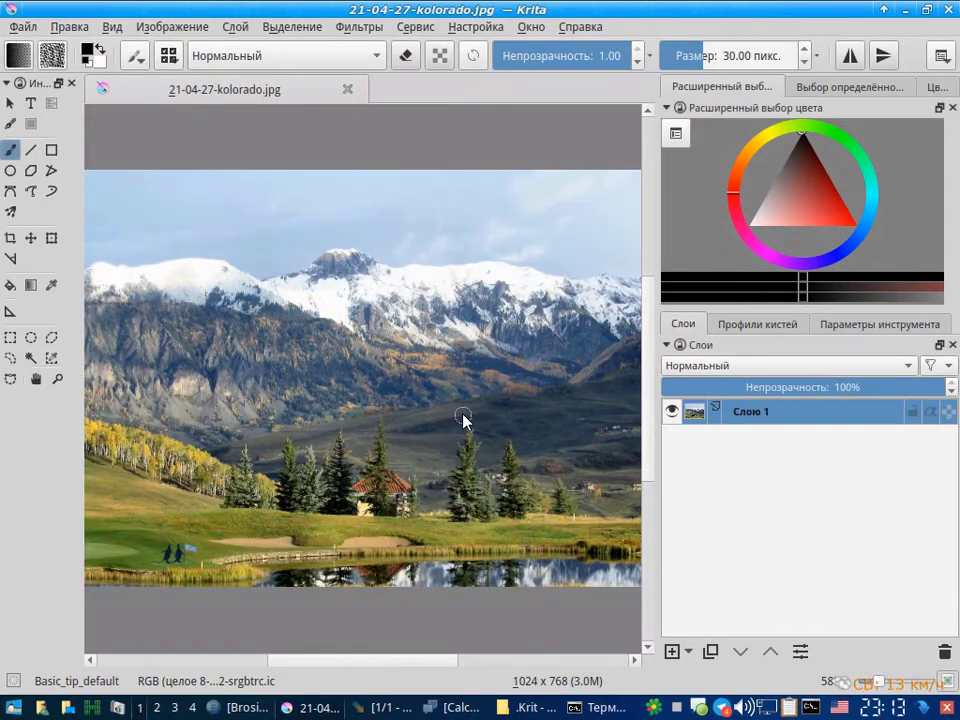
# Step: Paint a thick black curved stroke down the photo's left side
pyautogui.scroll(-2, 462, 418)
pyautogui.scroll(1, 462, 418)
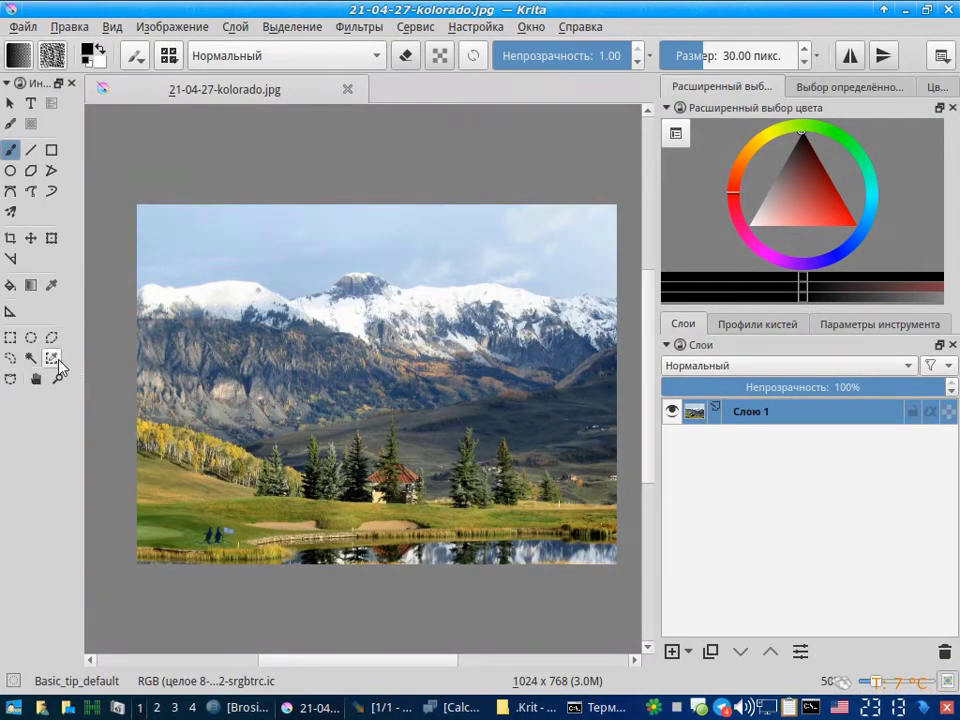
pyautogui.moveTo(155, 307); pyautogui.dragTo(367, 528)
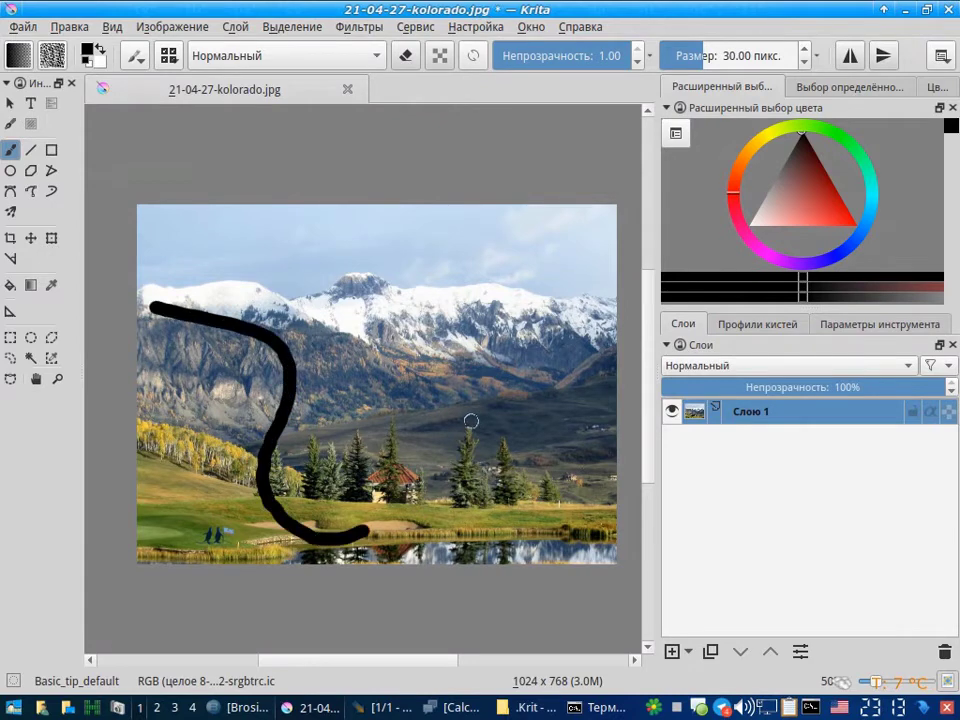
# Step: Paint and undo more black strokes, then try and undo a dark gradient from the top-left
pyautogui.moveTo(280, 300)
pyautogui.mouseDown()
pyautogui.moveTo(475, 416)
pyautogui.moveTo(527, 496)
pyautogui.moveTo(372, 363)
pyautogui.mouseUp()
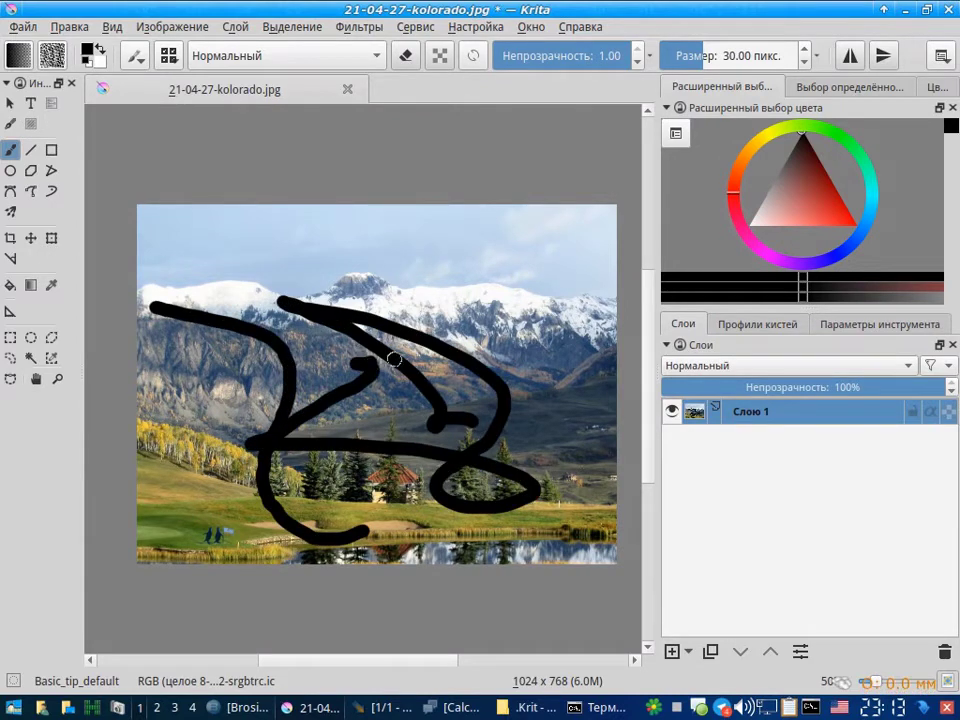
pyautogui.hotkey('ctrl', 'z')
pyautogui.hotkey('ctrl', 'z')
pyautogui.hotkey('ctrl', 'z')
pyautogui.hotkey('ctrl', 'z')
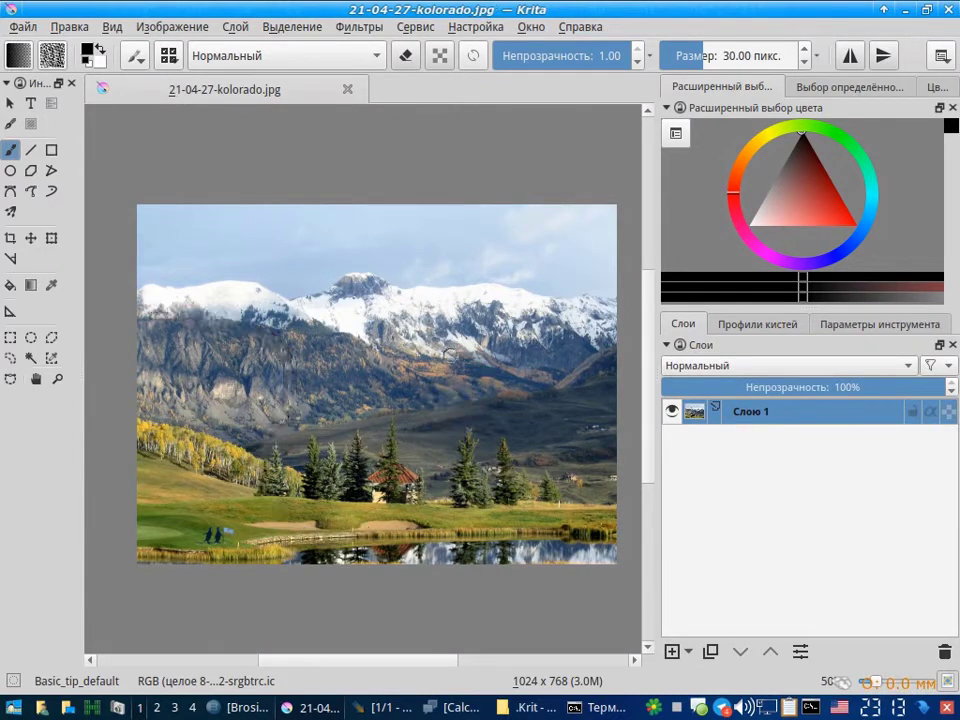
pyautogui.click(31, 285)
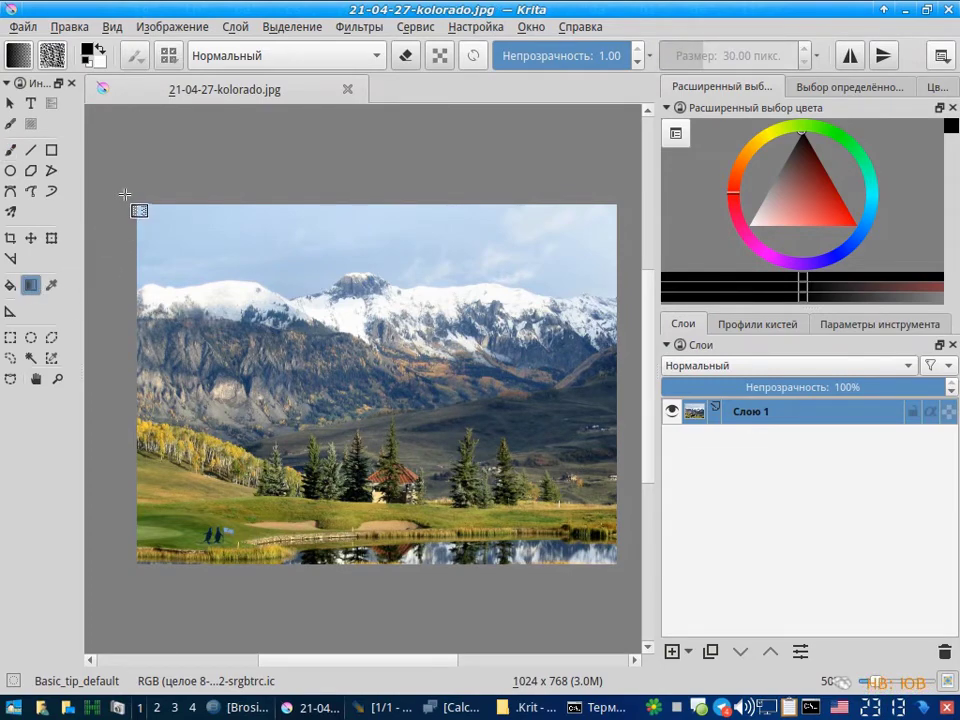
pyautogui.moveTo(125, 195)
pyautogui.mouseDown()
pyautogui.moveTo(580, 530)
pyautogui.moveTo(455, 425)
pyautogui.mouseUp()
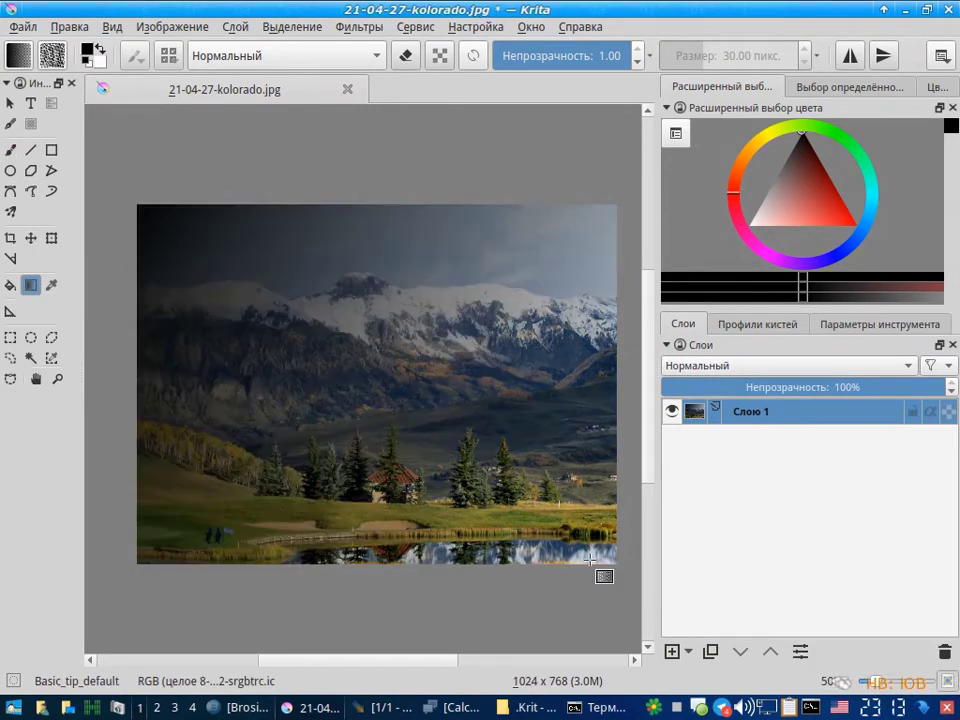
pyautogui.hotkey('ctrl', 'z')
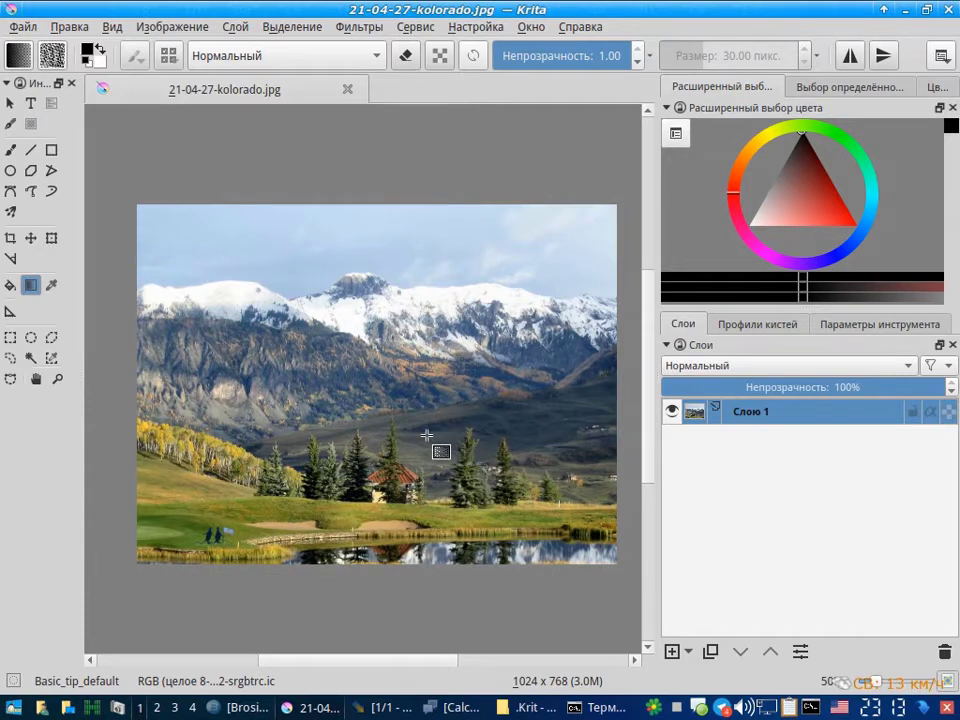
# Step: Try dark gradients from the bottom, top and top-right diagonal, undoing each one
pyautogui.moveTo(400, 548); pyautogui.dragTo(399, 131)
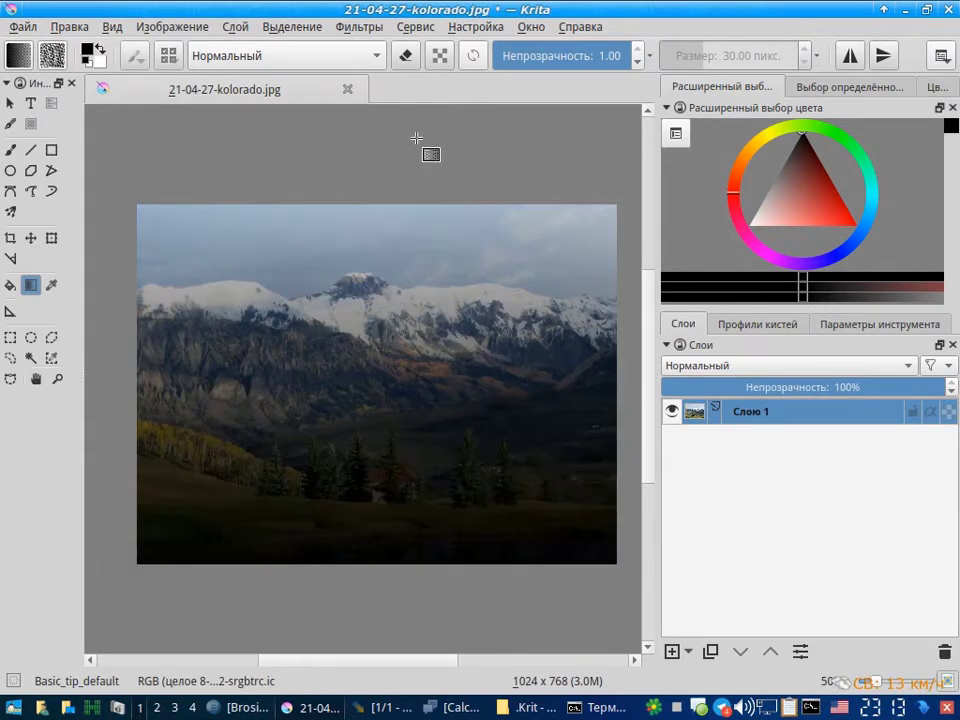
pyautogui.hotkey('ctrl', 'z')
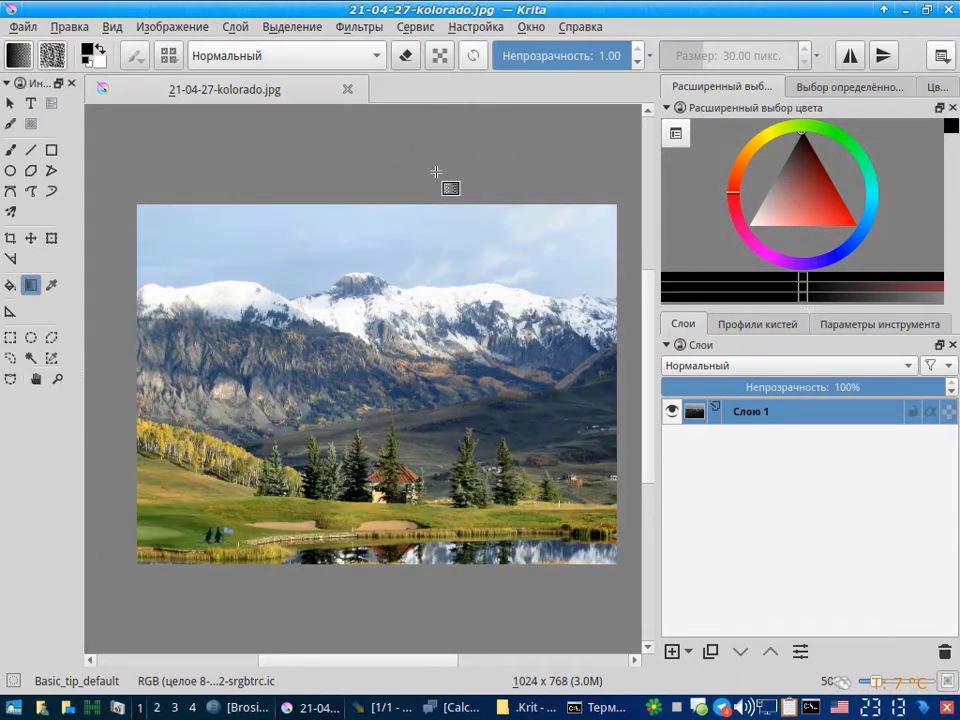
pyautogui.moveTo(437, 172); pyautogui.dragTo(430, 620)
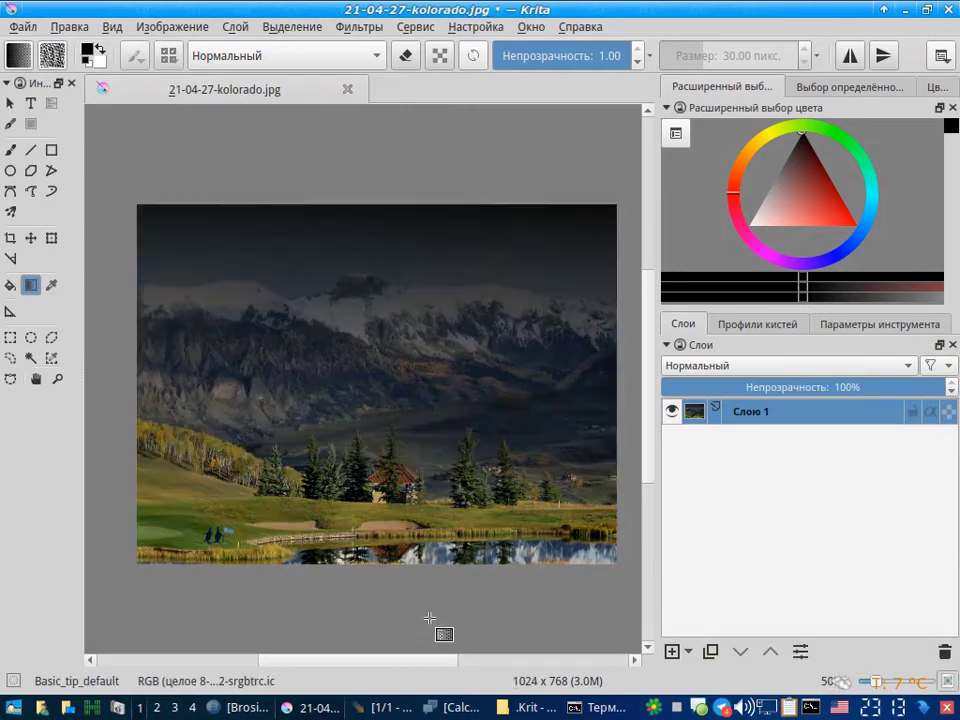
pyautogui.hotkey('ctrl', 'z')
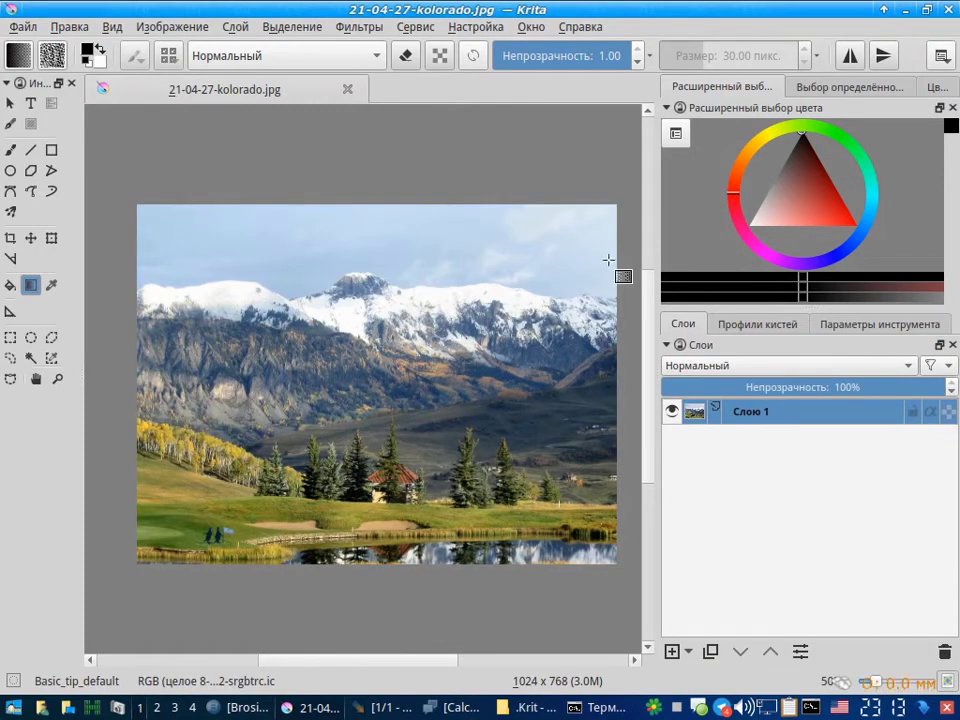
pyautogui.moveTo(605, 208); pyautogui.dragTo(138, 575)
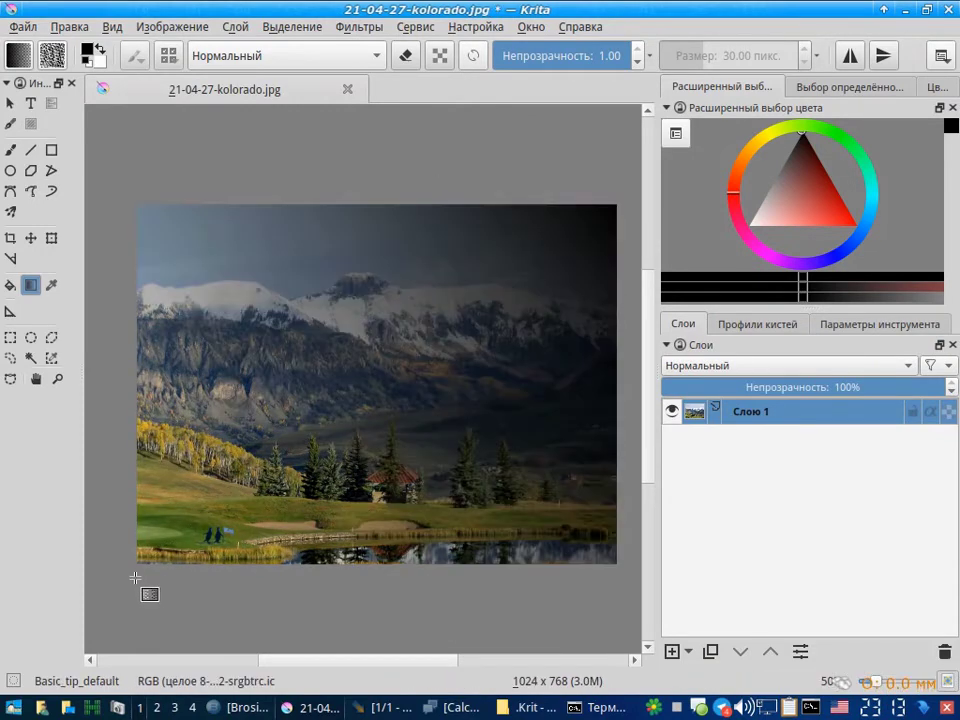
pyautogui.hotkey('ctrl', 'z')
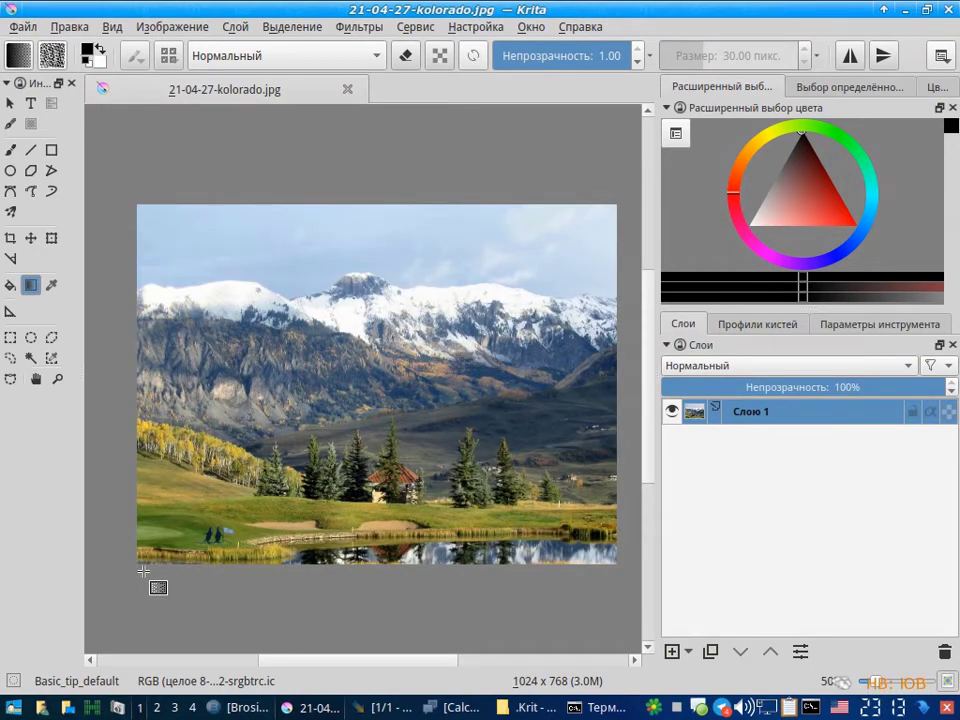
pyautogui.click(52, 358)
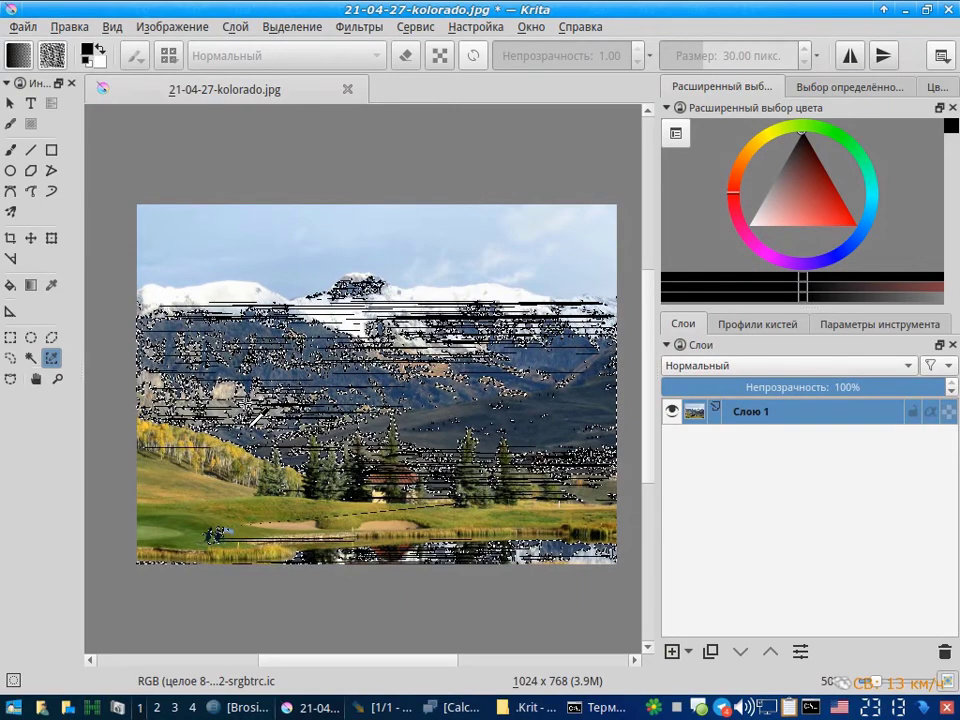
# Step: Clear the colour selection, bucket-fill the mountains with dark colour, then undo the fill
pyautogui.hotkey('ctrl', 'shift', 'a')
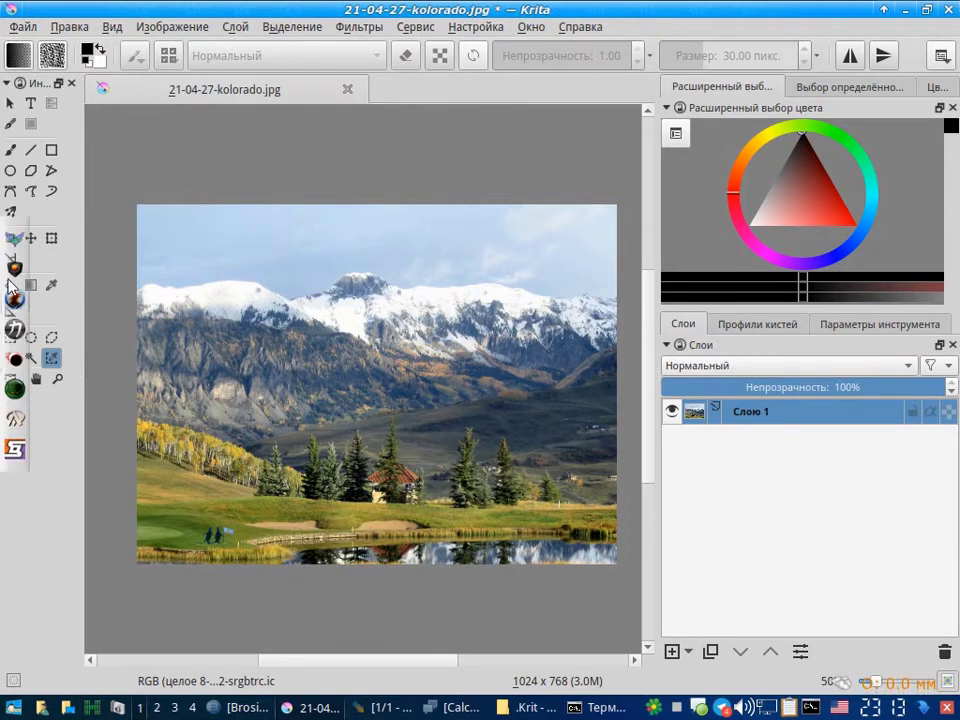
pyautogui.click(10, 285)
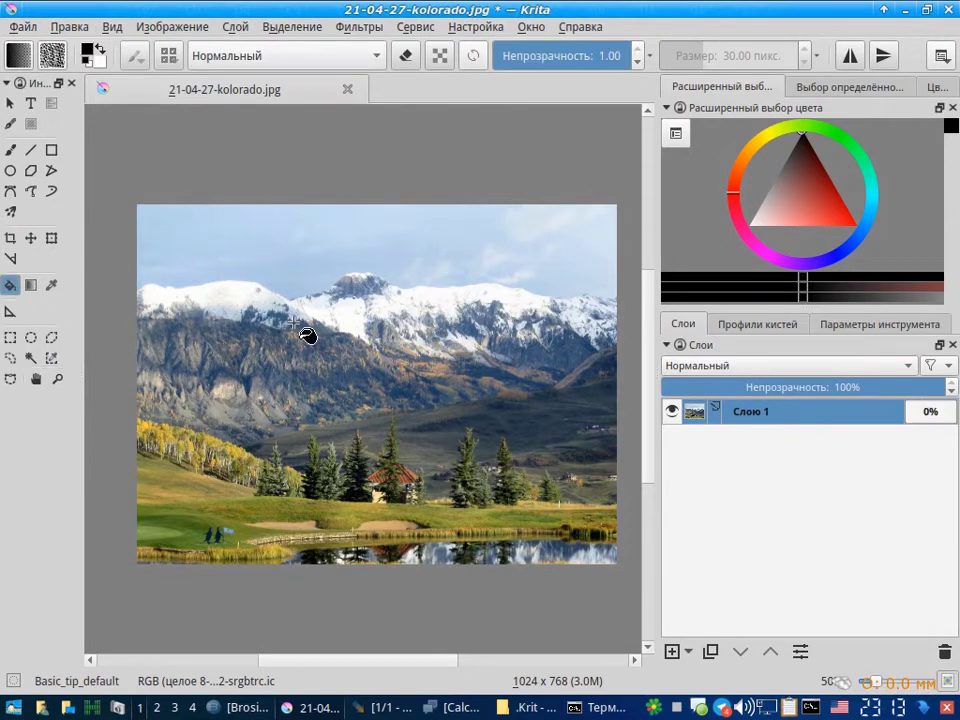
pyautogui.click(293, 322)
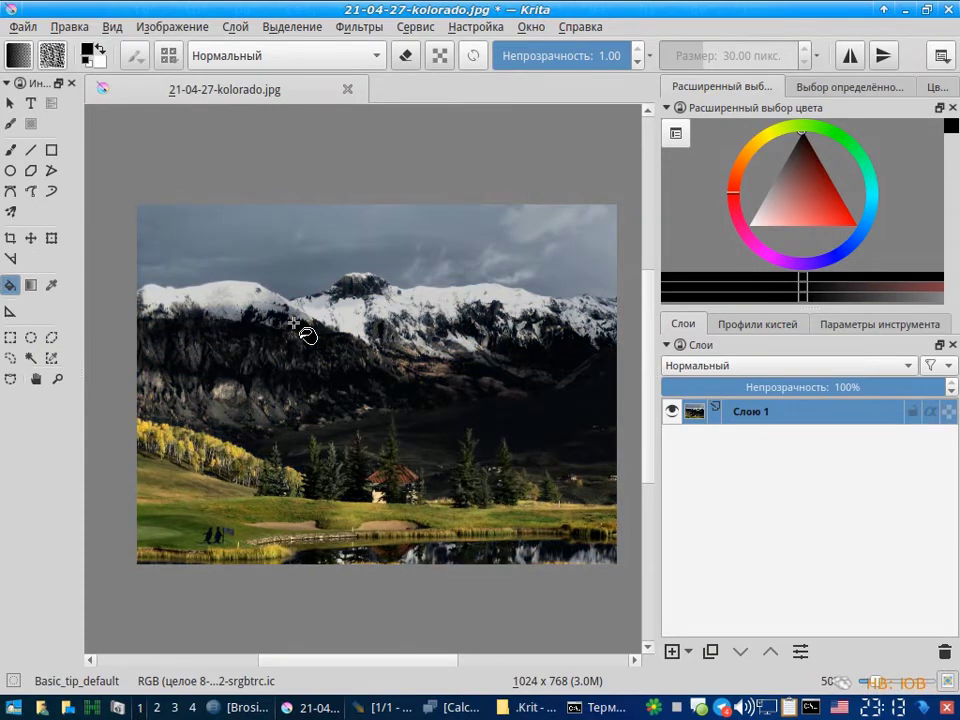
pyautogui.hotkey('ctrl', 'z')
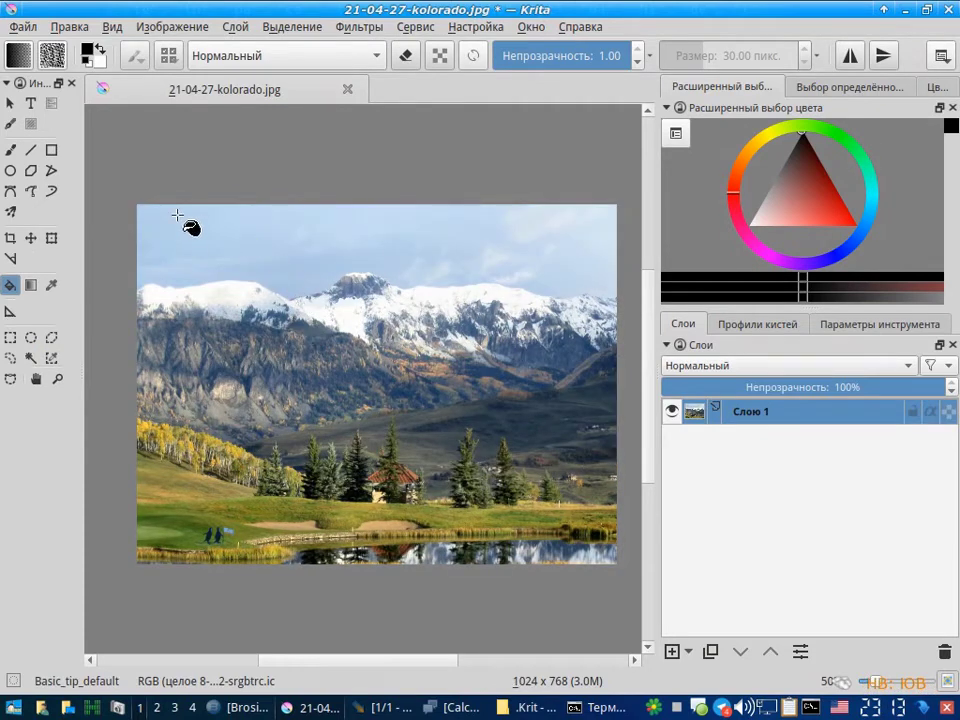
# Step: Paint a mirrored black starburst of radial strokes across the kolorado photo
pyautogui.moveTo(250, 314); pyautogui.dragTo(508, 461)
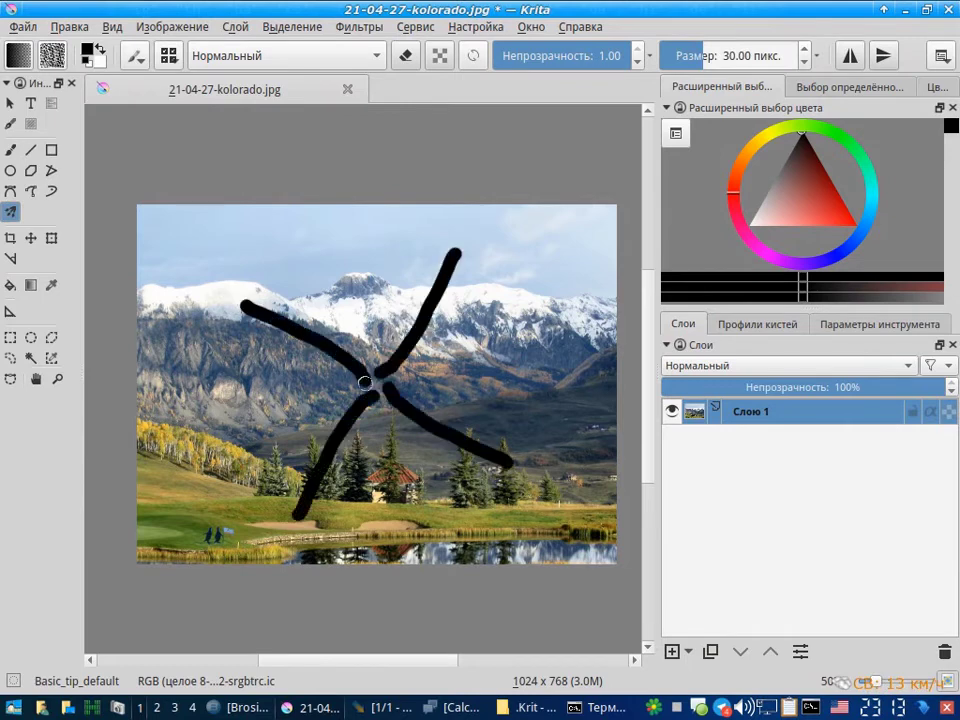
pyautogui.moveTo(548, 378); pyautogui.dragTo(135, 381)
pyautogui.moveTo(165, 245); pyautogui.dragTo(360, 375)
pyautogui.moveTo(495, 206); pyautogui.dragTo(380, 380)
pyautogui.moveTo(585, 297); pyautogui.dragTo(400, 375)
pyautogui.moveTo(292, 206)
pyautogui.mouseDown()
pyautogui.moveTo(360, 330)
pyautogui.moveTo(454, 299)
pyautogui.mouseUp()
pyautogui.moveTo(360, 350); pyautogui.dragTo(293, 303)
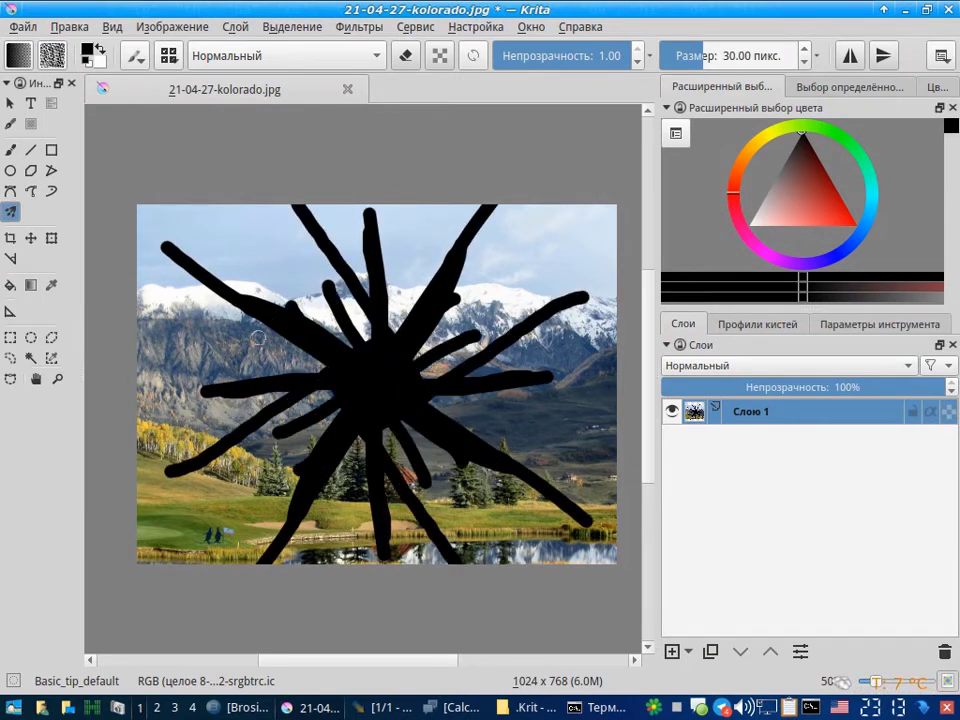
pyautogui.moveTo(190, 418); pyautogui.dragTo(140, 438)
pyautogui.moveTo(222, 495); pyautogui.dragTo(140, 553)
pyautogui.moveTo(485, 540); pyautogui.dragTo(508, 558)
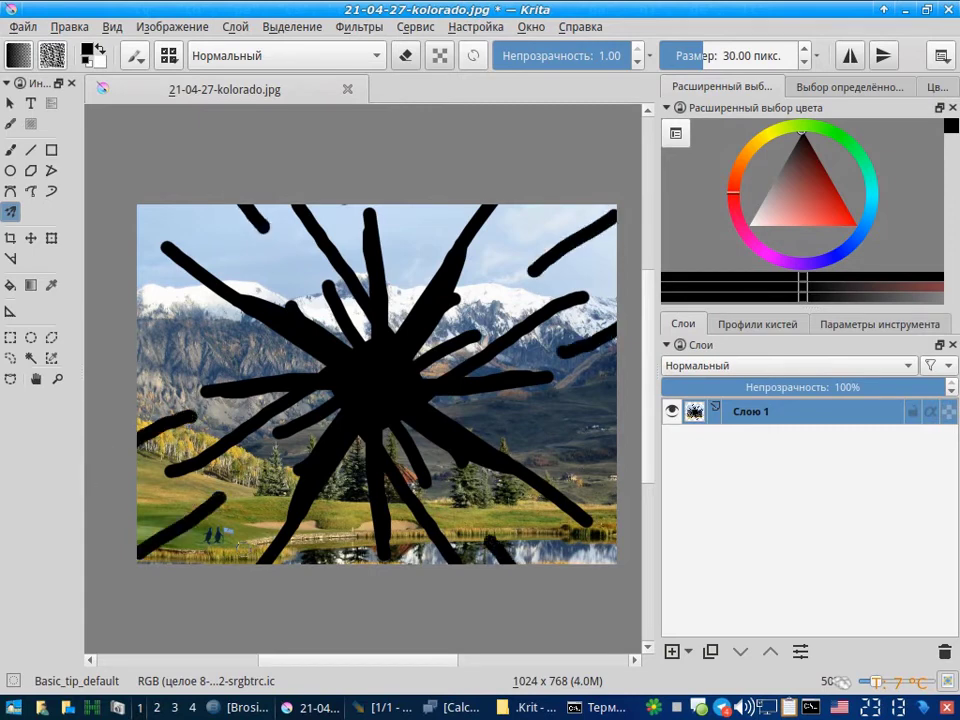
pyautogui.moveTo(295, 380); pyautogui.dragTo(185, 210)
pyautogui.moveTo(530, 275); pyautogui.dragTo(555, 210)
pyautogui.moveTo(572, 461); pyautogui.dragTo(633, 387)
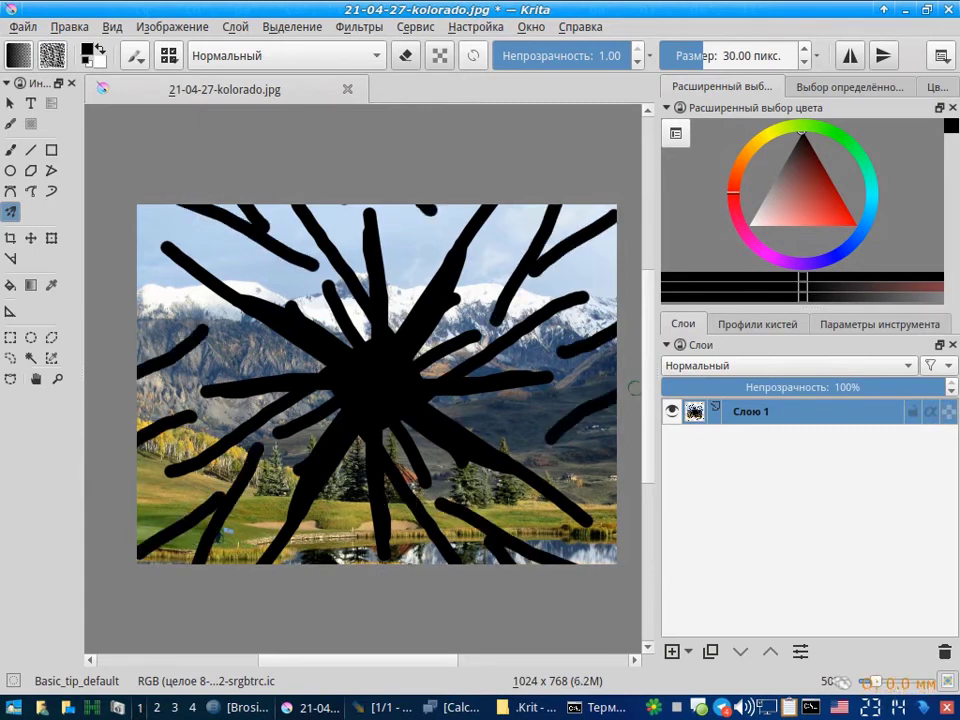
# Step: Undo all the starburst strokes and close the kolorado image
pyautogui.hotkey('ctrl', 'z')
pyautogui.hotkey('ctrl', 'z')
pyautogui.hotkey('ctrl', 'z')
pyautogui.hotkey('ctrl', 'z')
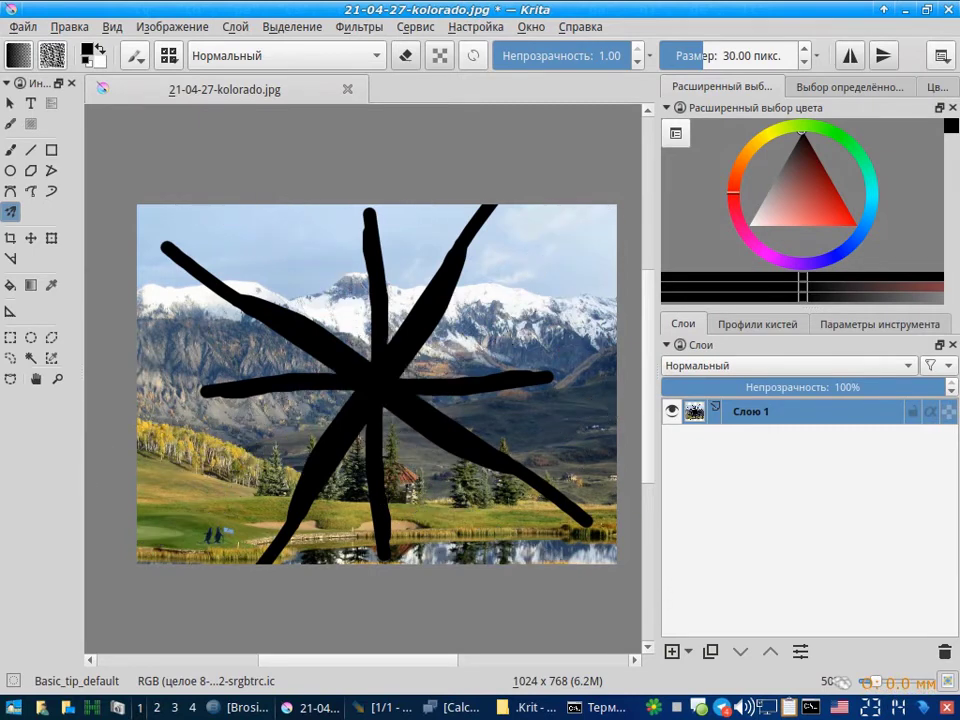
pyautogui.hotkey('ctrl', 'z')
pyautogui.hotkey('ctrl', 'z')
pyautogui.hotkey('ctrl', 'z')
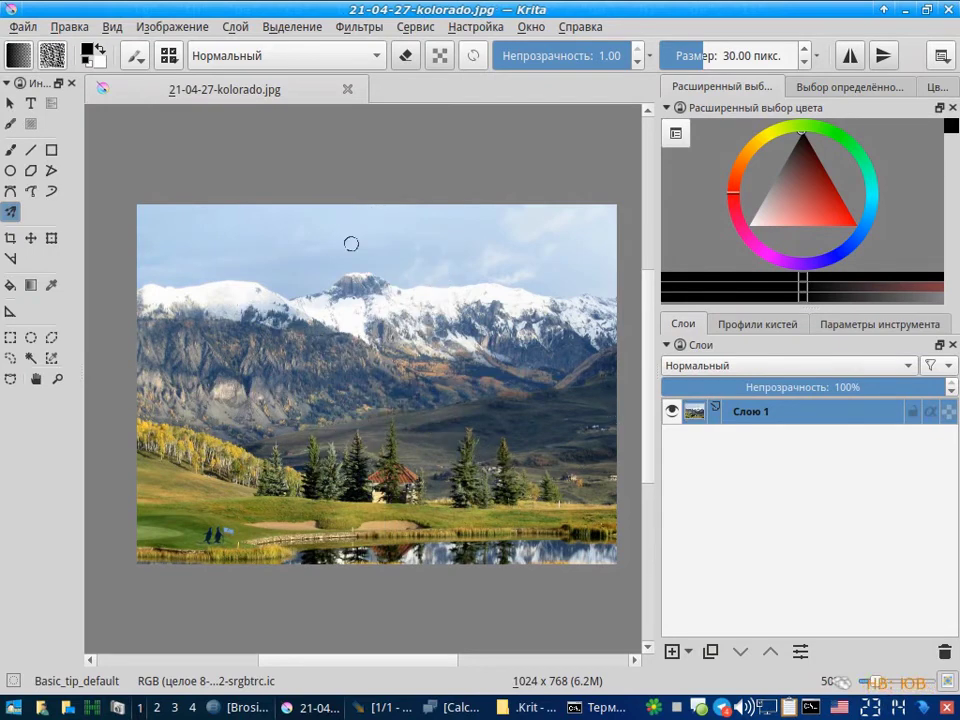
pyautogui.click(348, 90)
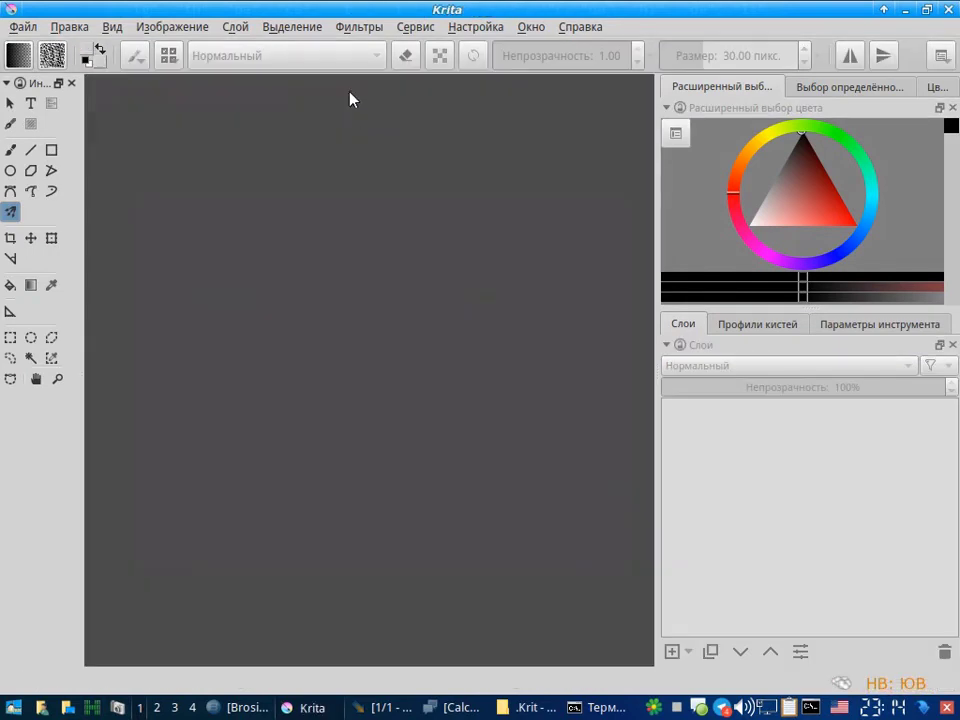
# Step: Quit Krita from the File menu and clear the terminal screen
pyautogui.click(22, 27)
pyautogui.click(100, 423)
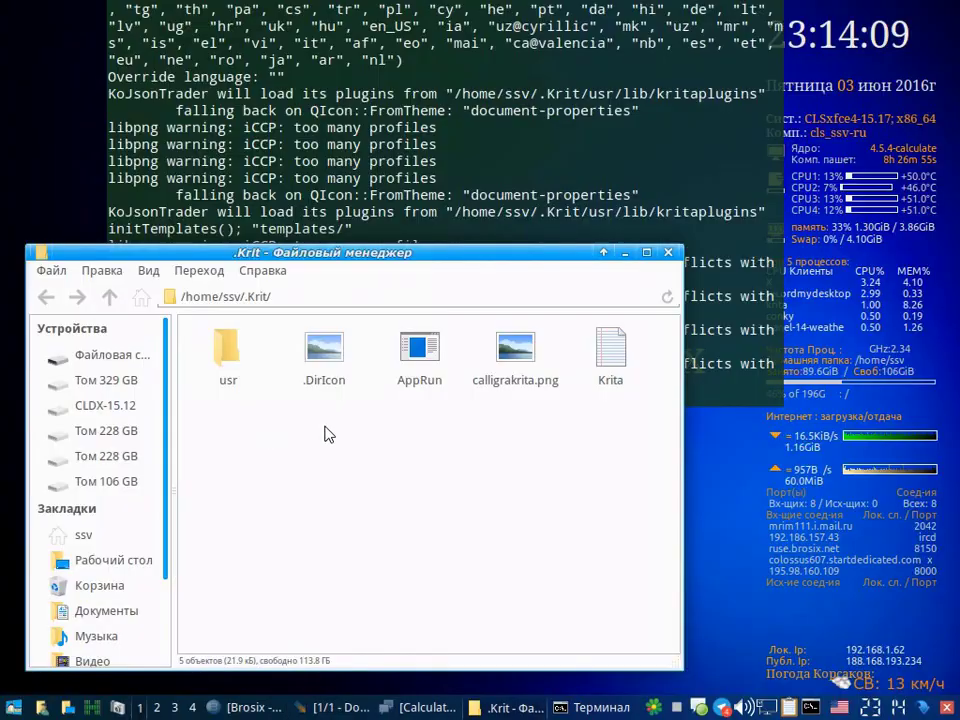
pyautogui.click(557, 211)
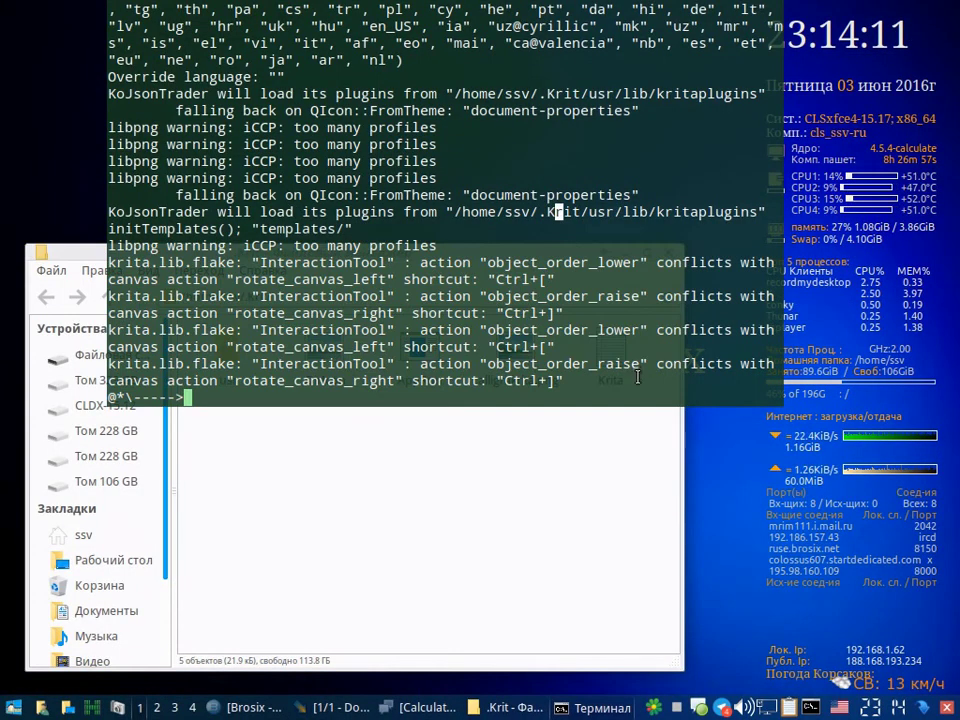
pyautogui.hotkey('ctrl', 'l')
pyautogui.write('e')
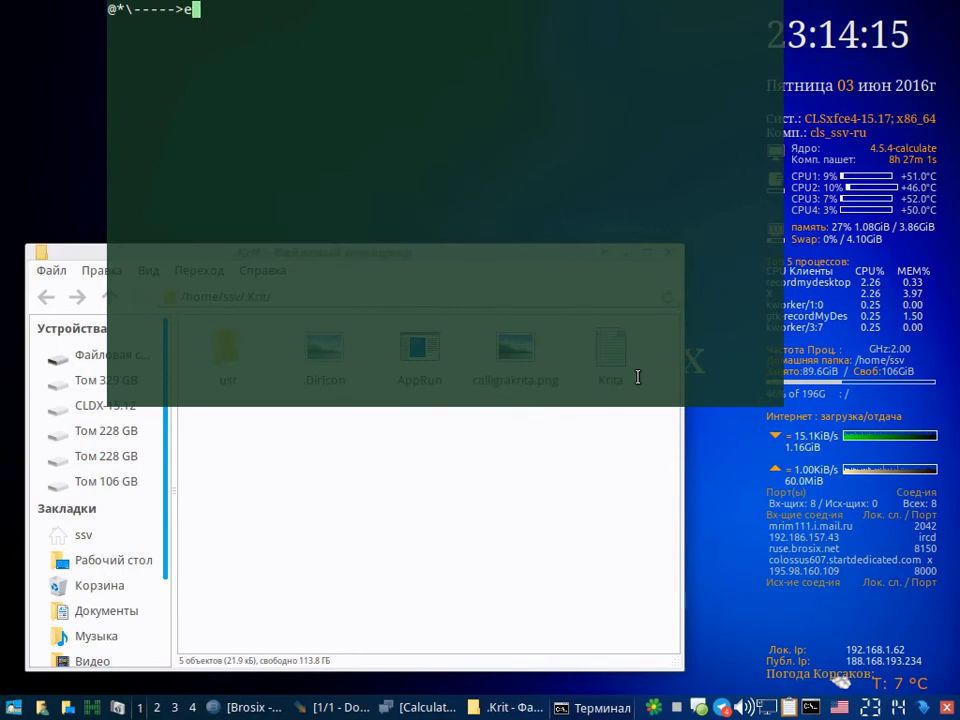
# Step: Exit the terminal, then return Thunar to the ssv home folder and close it
pyautogui.write('xit')
pyautogui.press('Return')
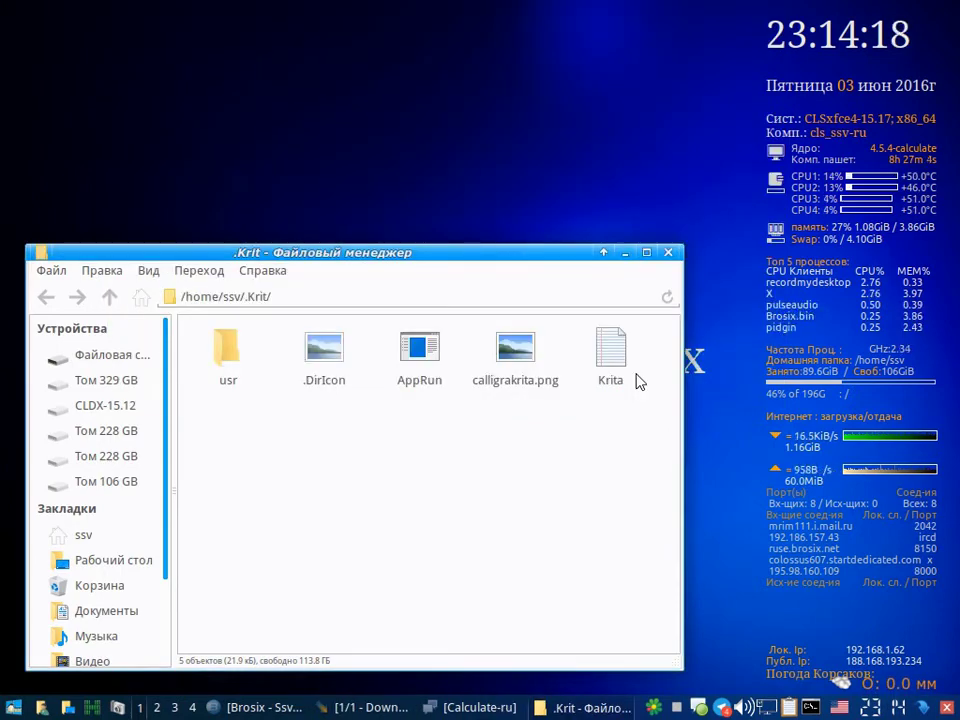
pyautogui.click(133, 529)
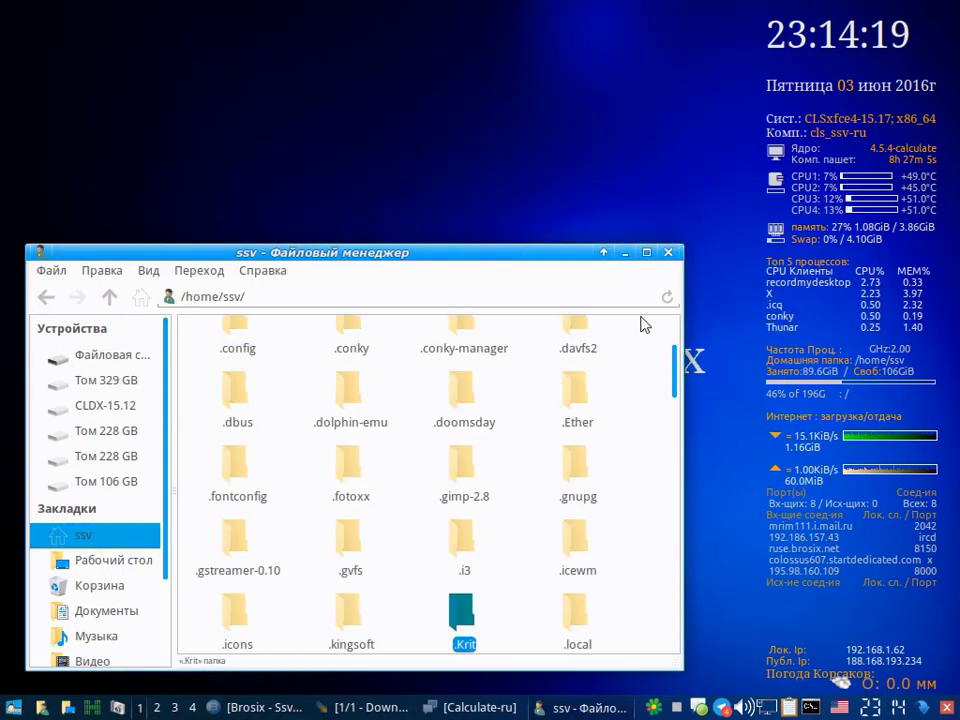
pyautogui.click(671, 253)
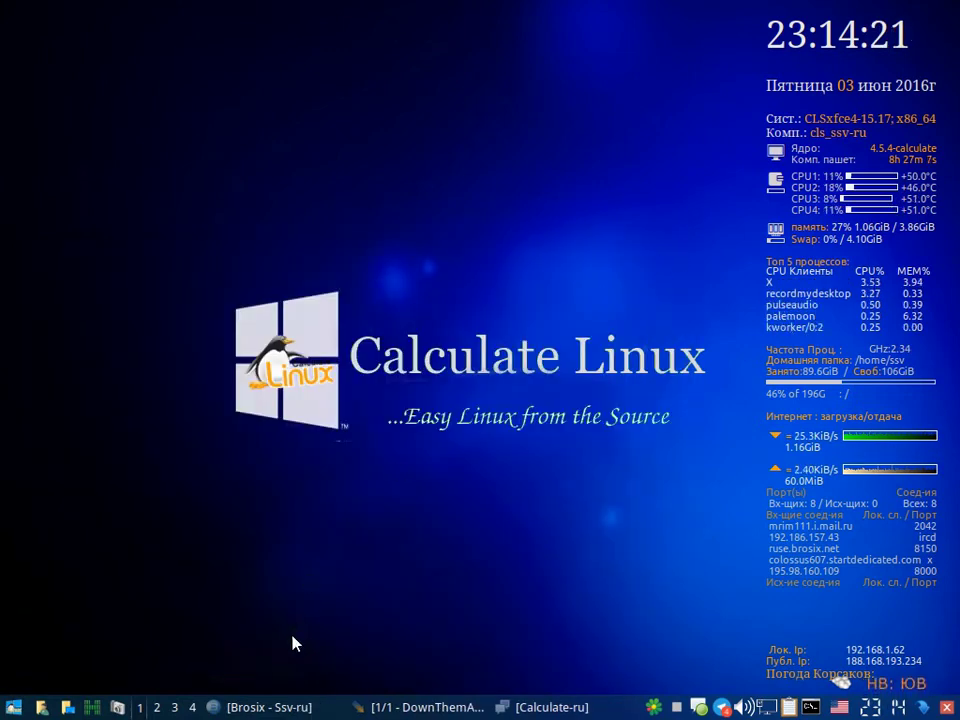
# Step: Show the Brosix contacts, Calculate-ru chat, ICQ window and Pidgin buddy list from taskbar and tray
pyautogui.click(270, 707)
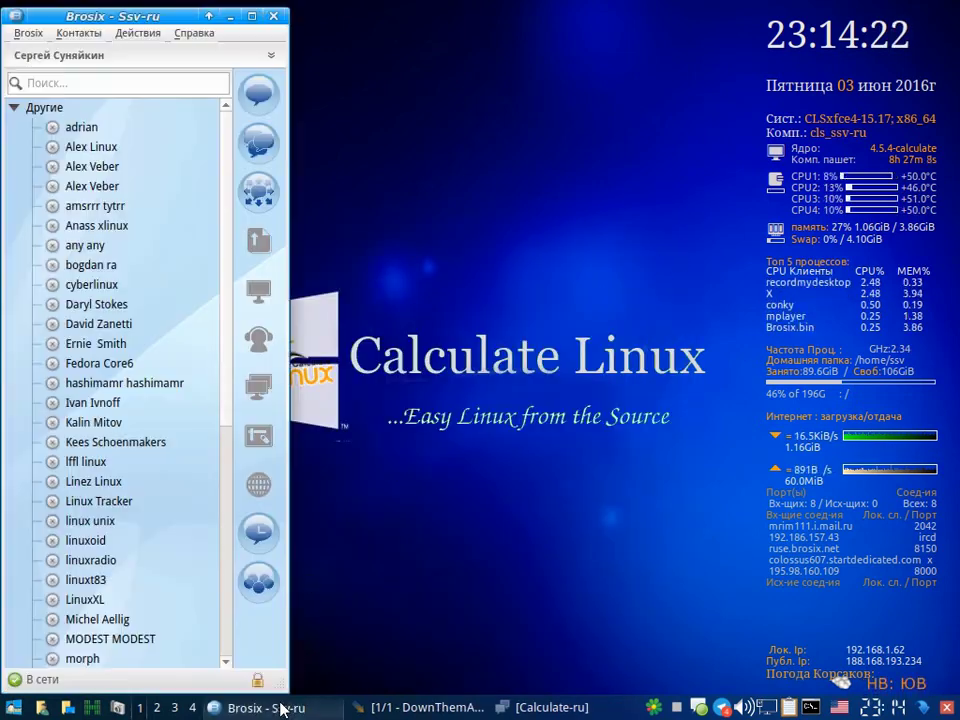
pyautogui.click(528, 707)
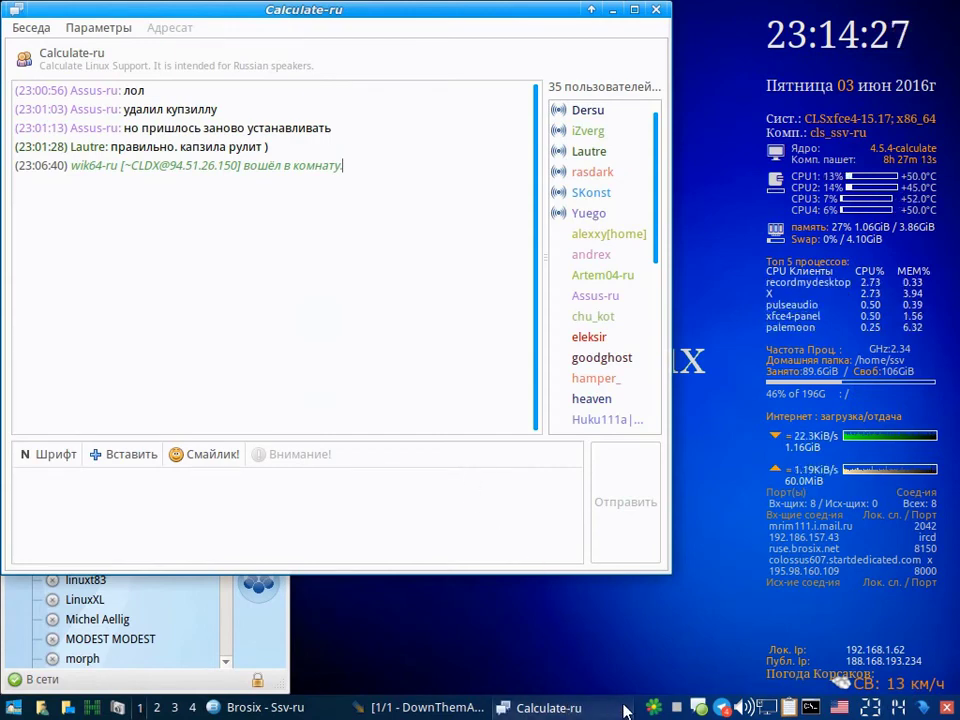
pyautogui.rightClick(678, 707)
pyautogui.click(680, 642)
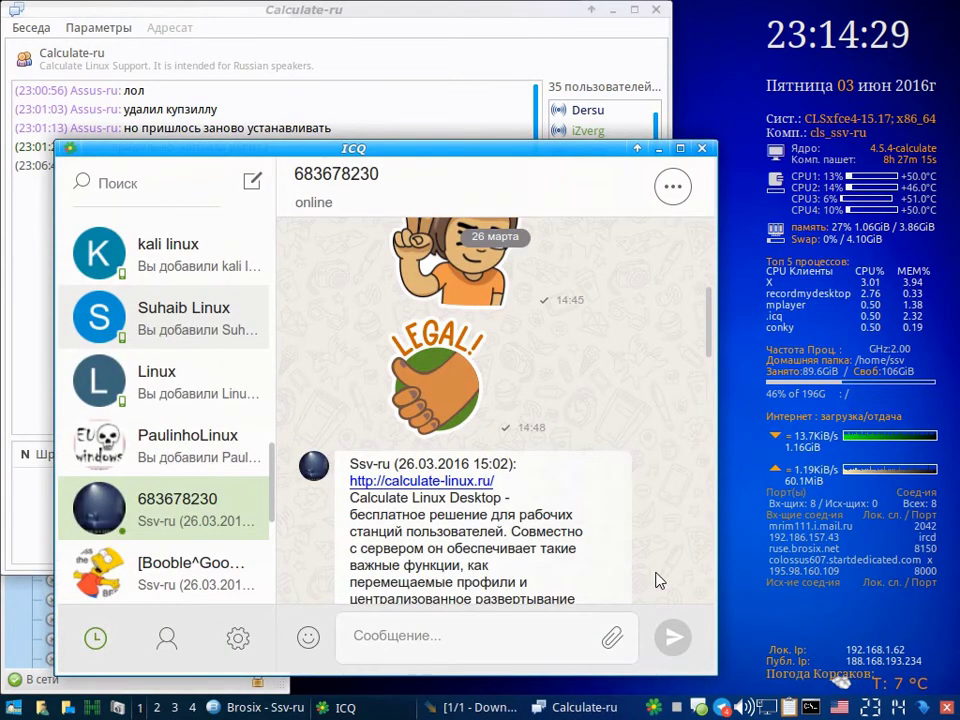
pyautogui.click(701, 708)
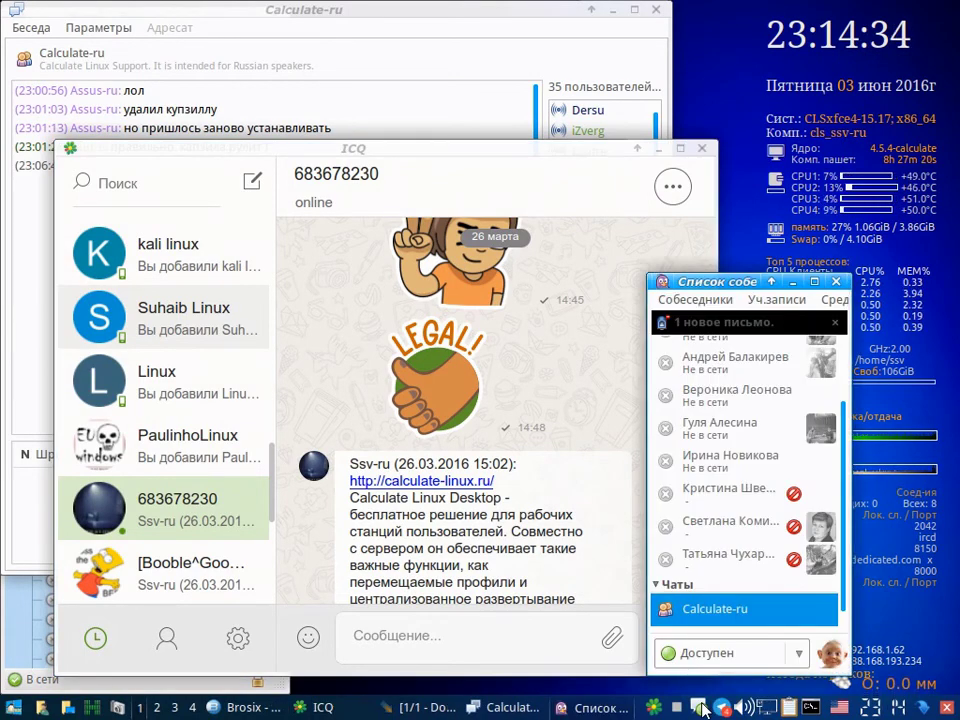
# Step: Open Telegram and view the calculate-linux.ru channel
pyautogui.click(706, 708)
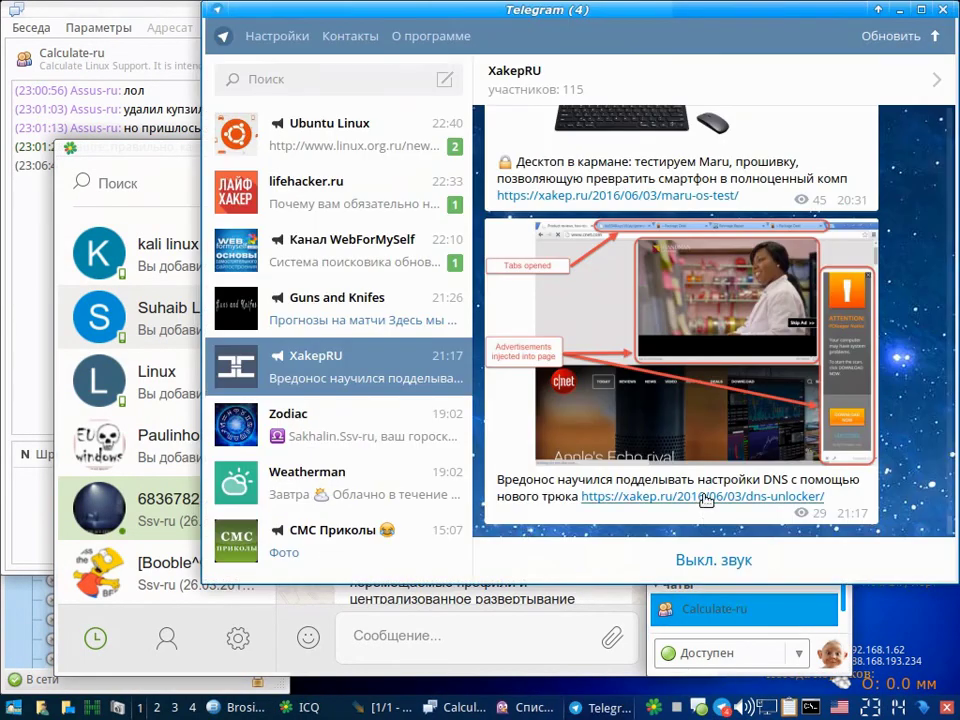
pyautogui.scroll(-2, 397, 398)
pyautogui.scroll(-3, 397, 398)
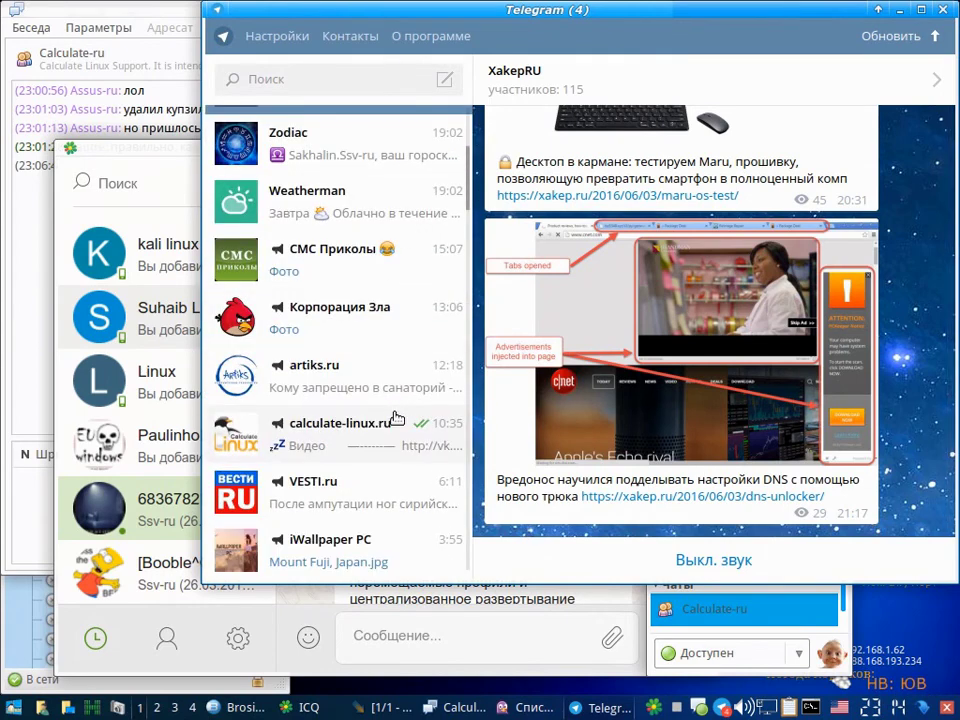
pyautogui.click(397, 420)
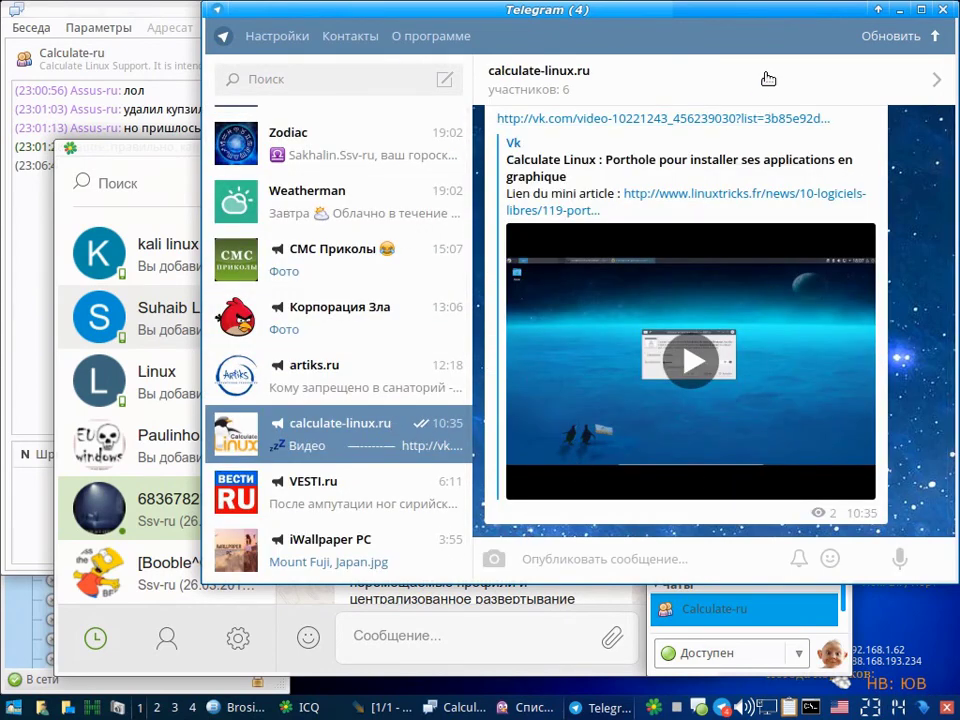
# Step: Close Telegram, Pidgin and ICQ, and minimise the Calculate-ru chat and Brosix
pyautogui.click(943, 10)
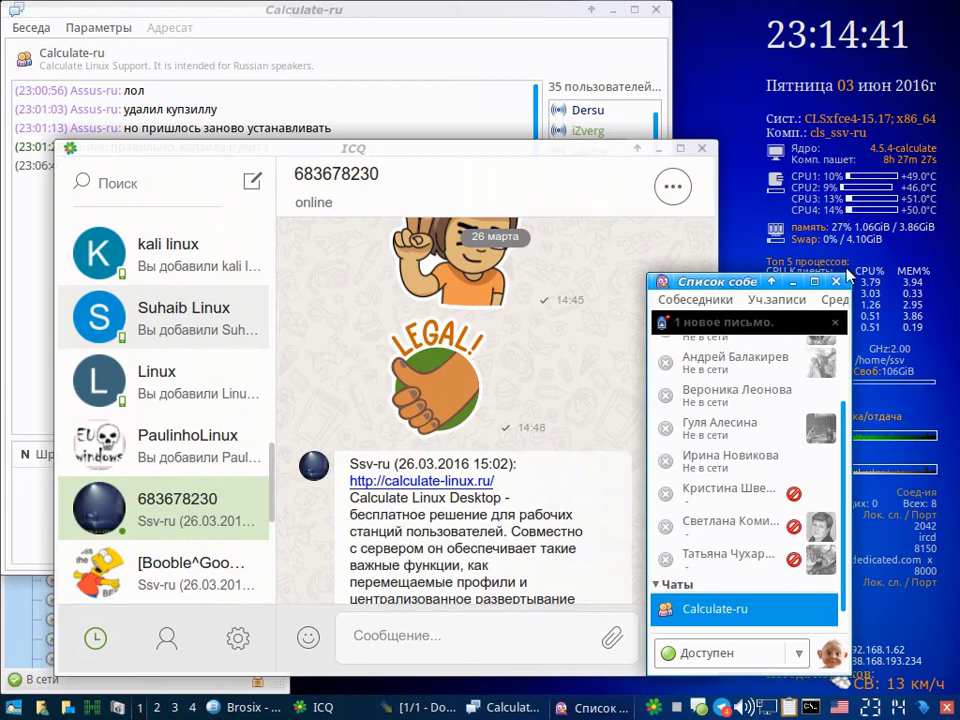
pyautogui.click(836, 281)
pyautogui.click(702, 148)
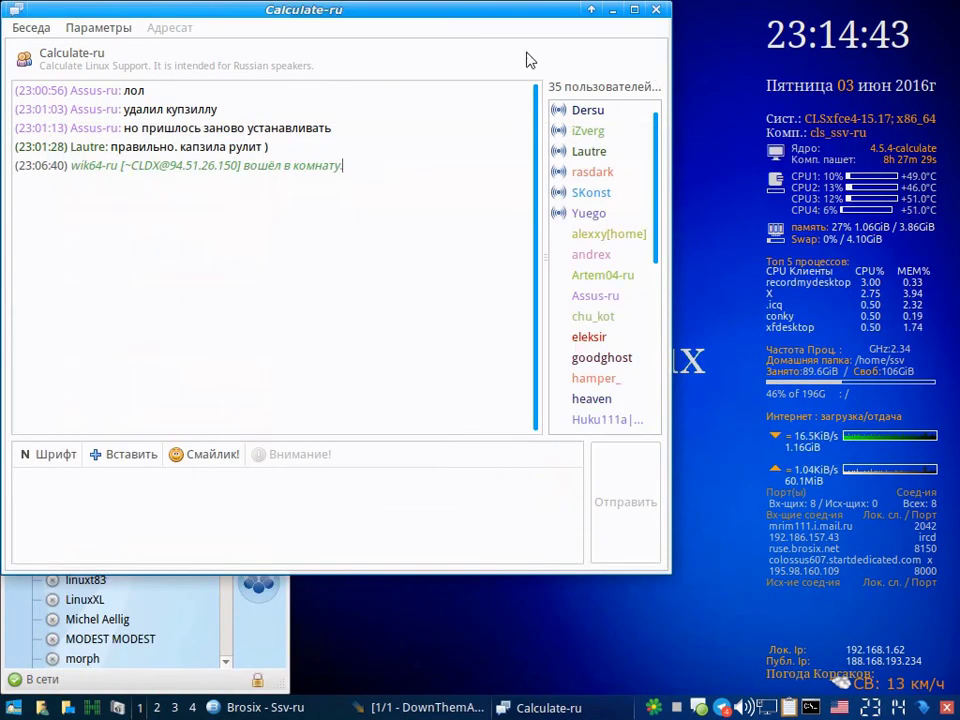
pyautogui.click(613, 10)
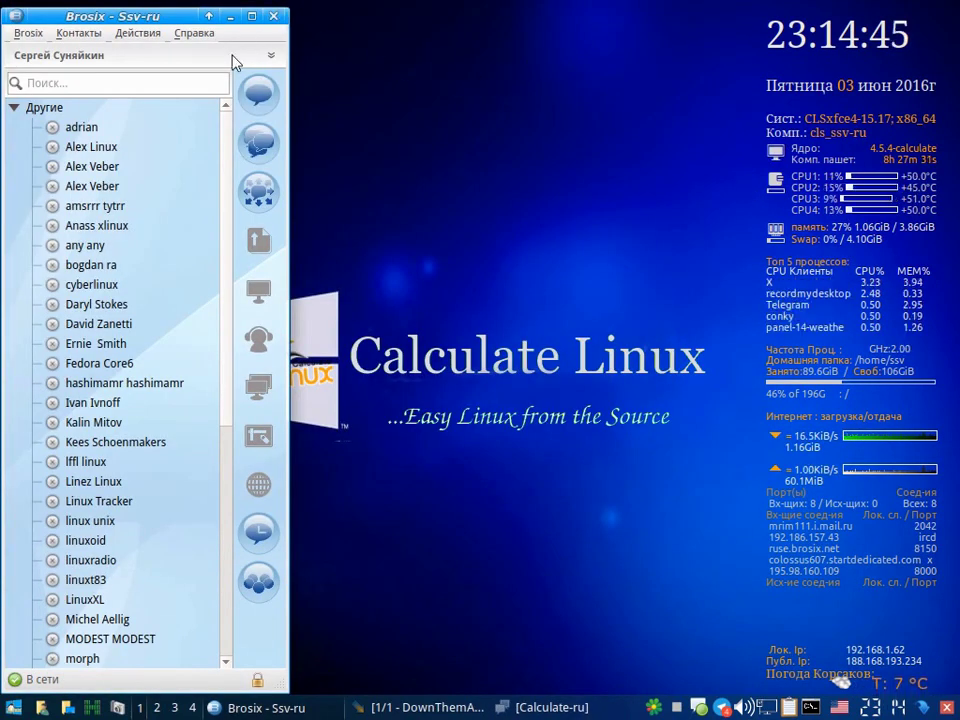
pyautogui.click(230, 16)
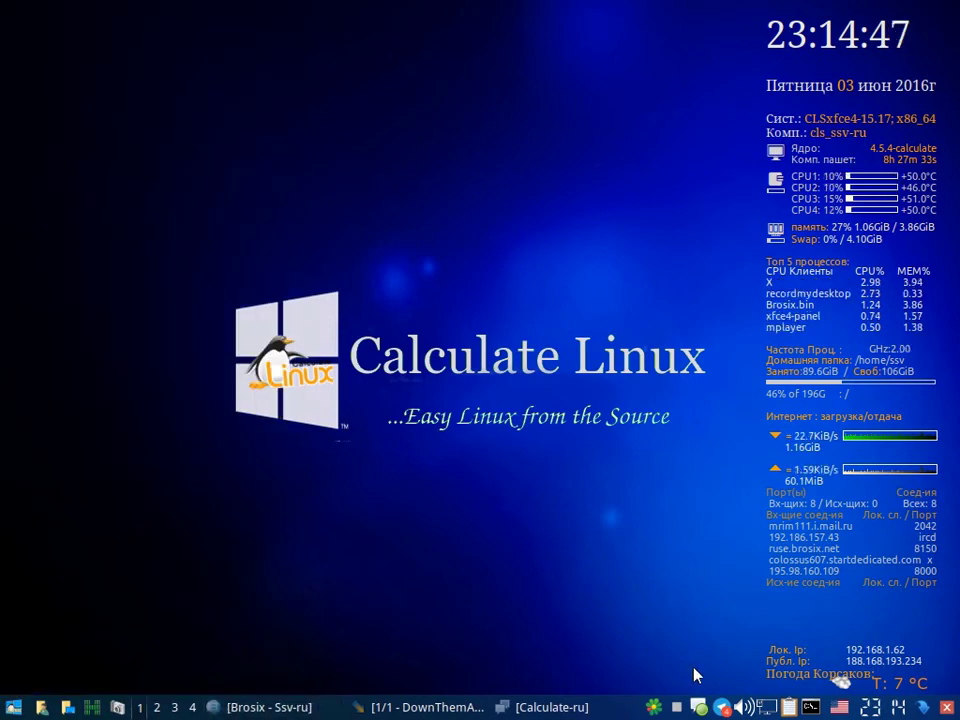